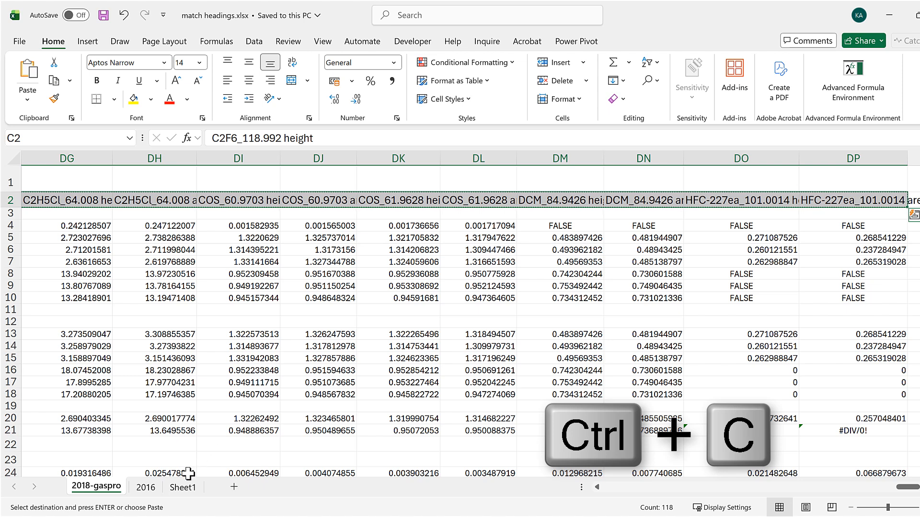
- Paste the copied 2018-gaspro headings transposed into Sheet1 starting at B2 and autofit column B
click(184, 488)
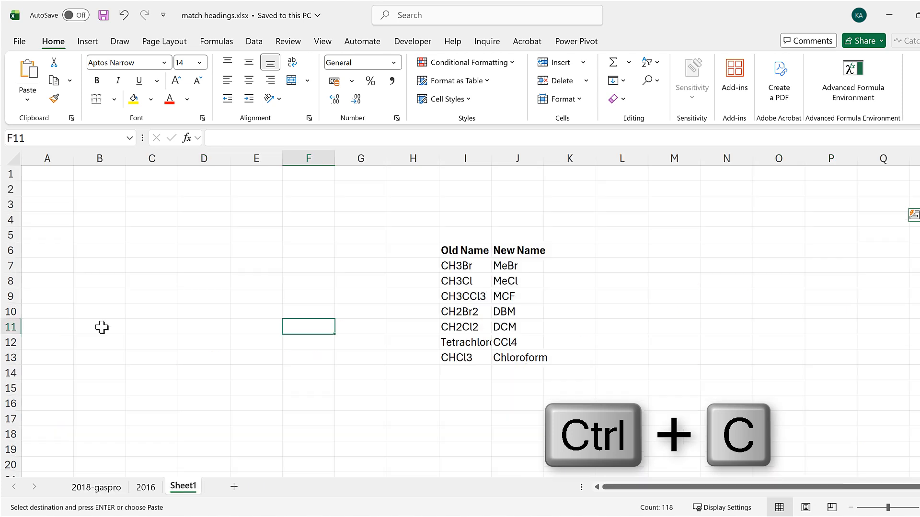
click(89, 187)
right_click(89, 186)
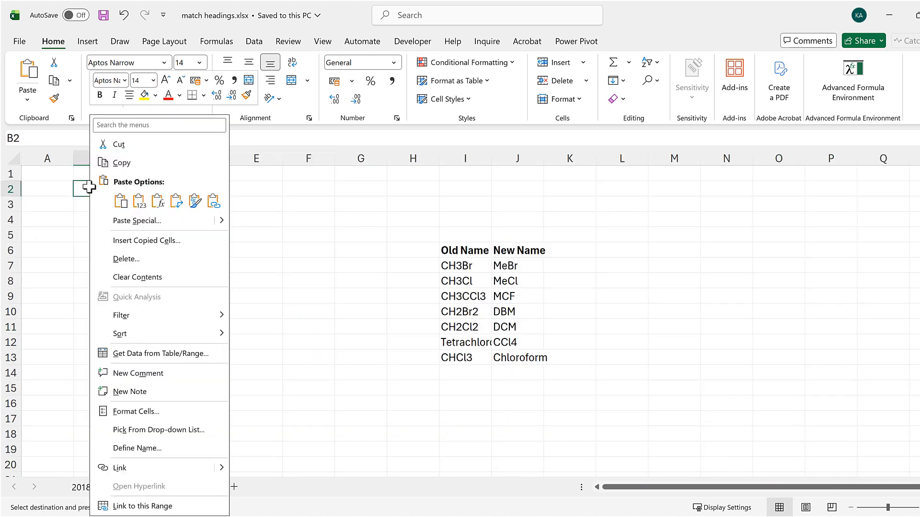
click(175, 201)
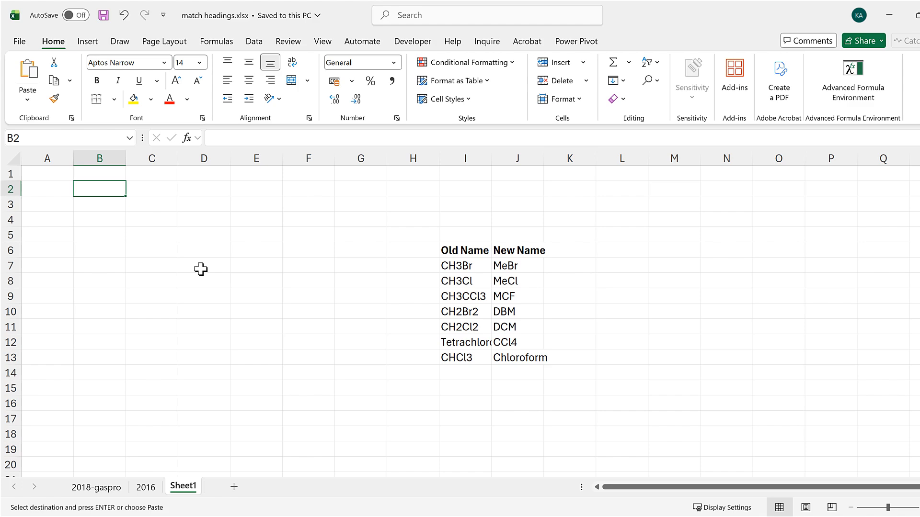
double_click(126, 154)
- Copy the row 2 headings of the 2016 sheet from C2 onward, paste them transposed at D2 on Sheet1, and autofit column D
click(145, 488)
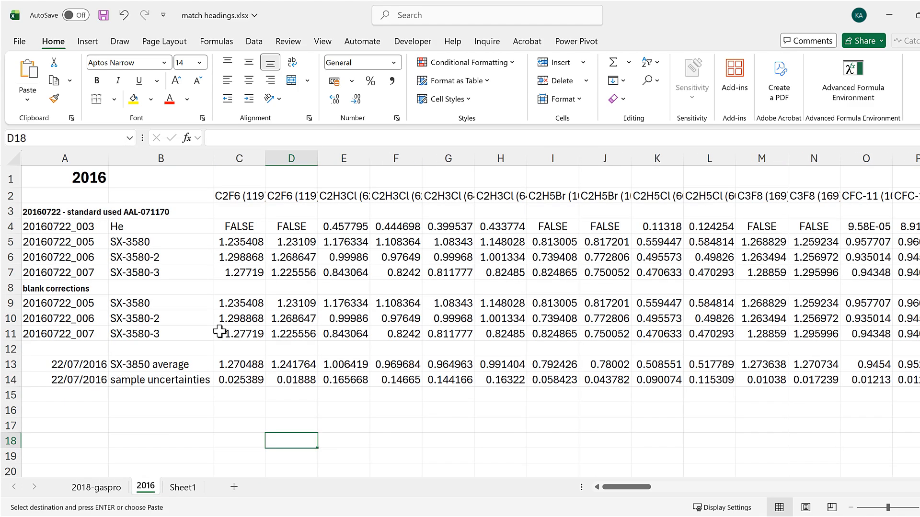
click(232, 190)
key(ctrl+shift+Right)
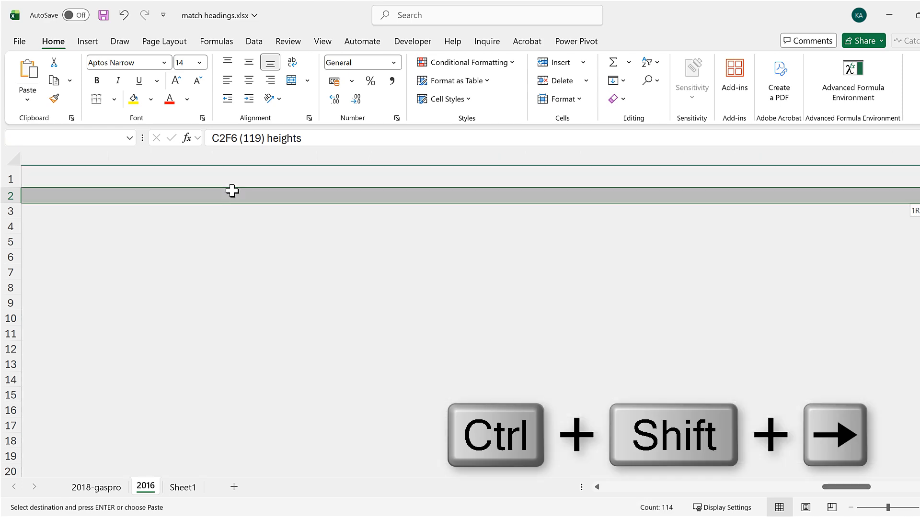
key(ctrl+c)
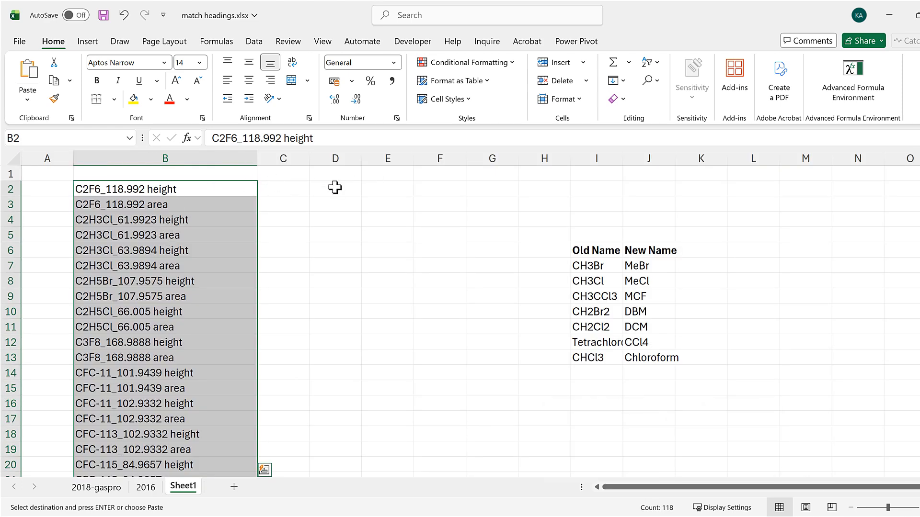
click(335, 187)
right_click(334, 188)
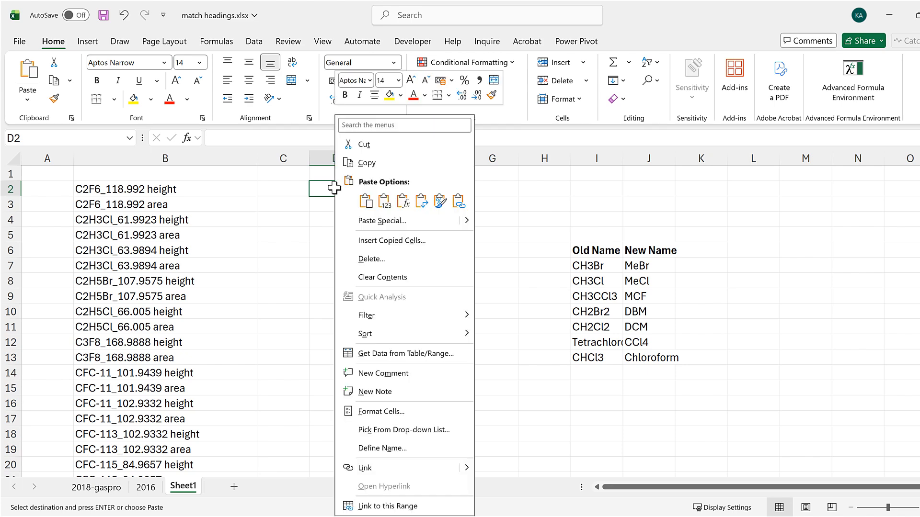
click(421, 201)
double_click(362, 159)
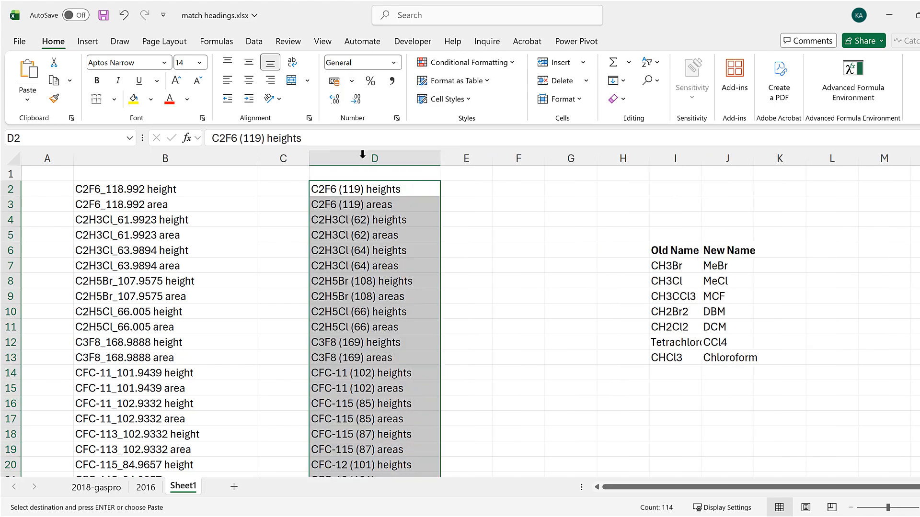
- Enter =TEXTSPLIT(D2," ") in cell E2 to split the first 2016 heading at its spaces
click(239, 188)
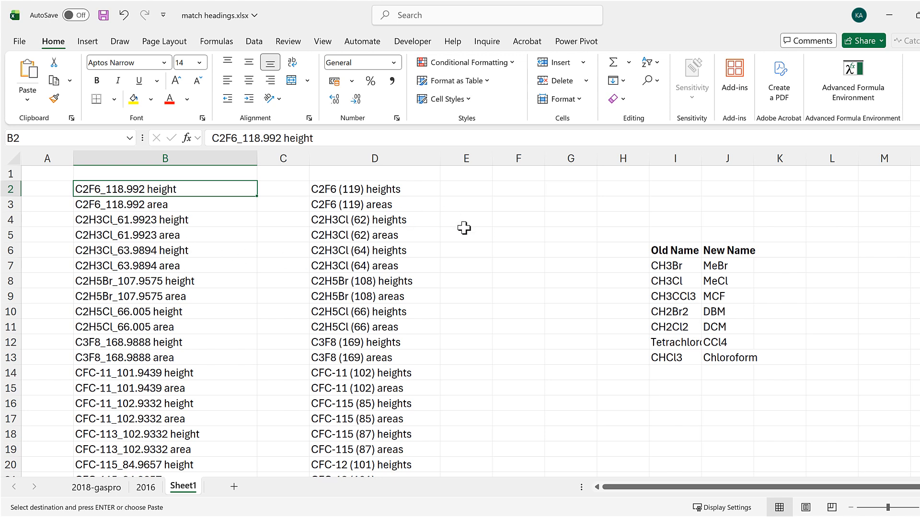
click(452, 187)
text(=)
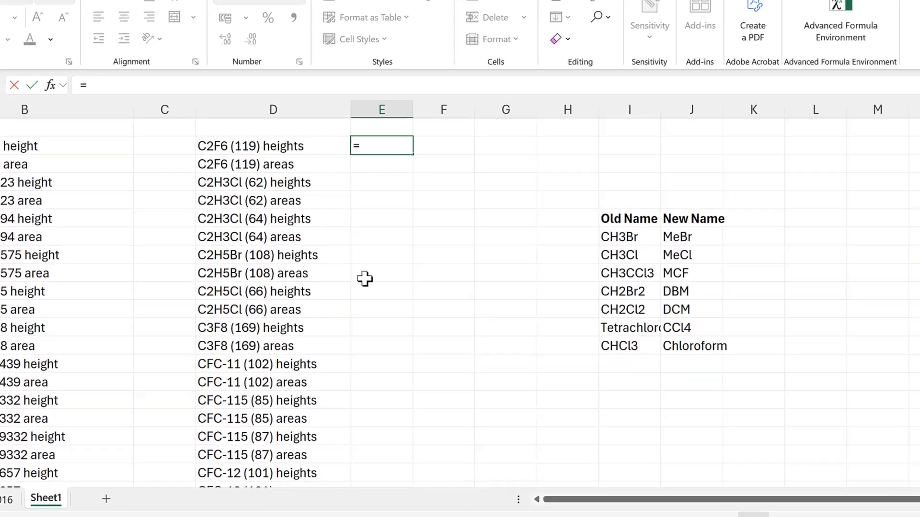
text(text)
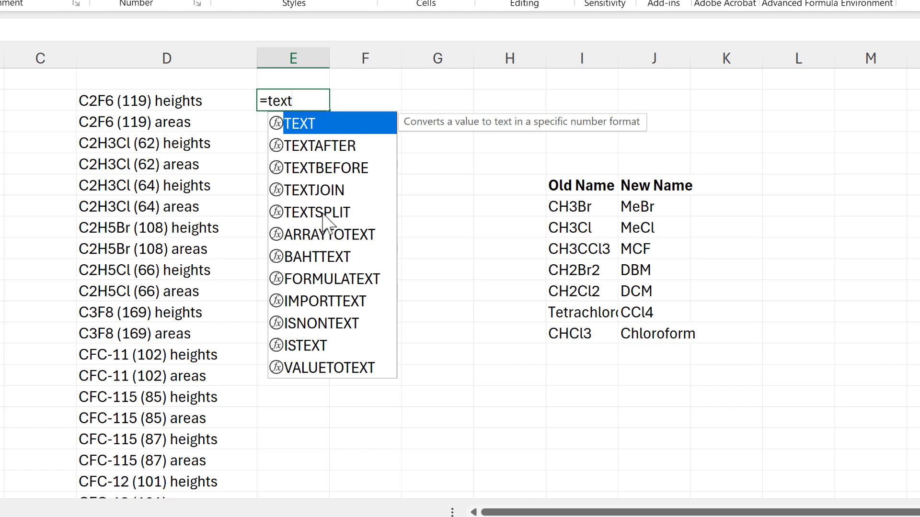
double_click(323, 214)
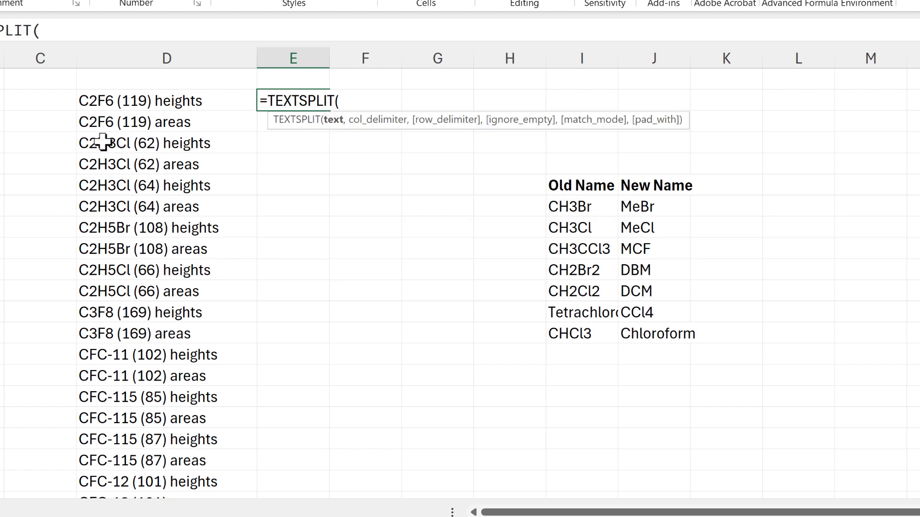
click(205, 101)
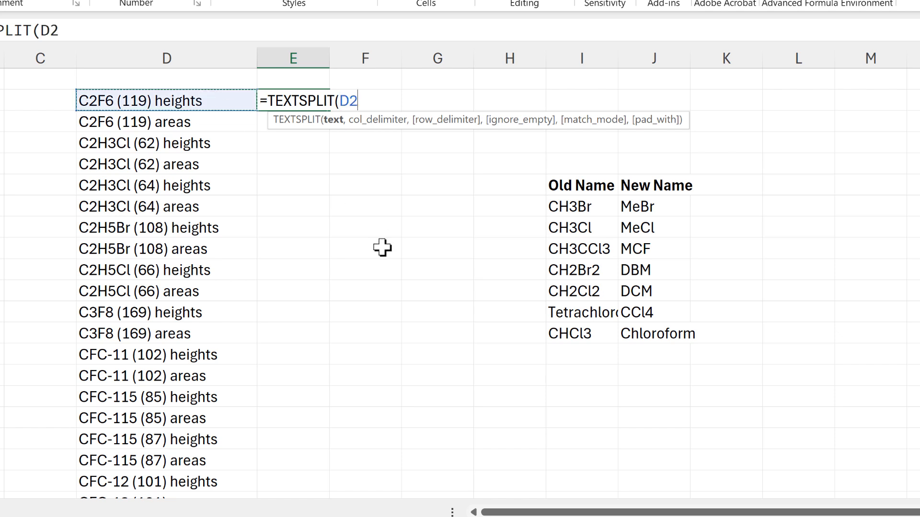
text(,)
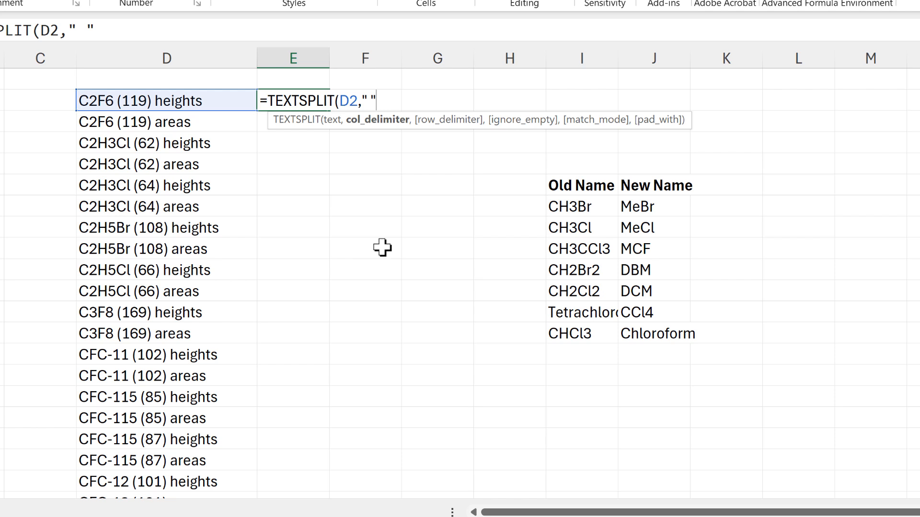
text(" "))
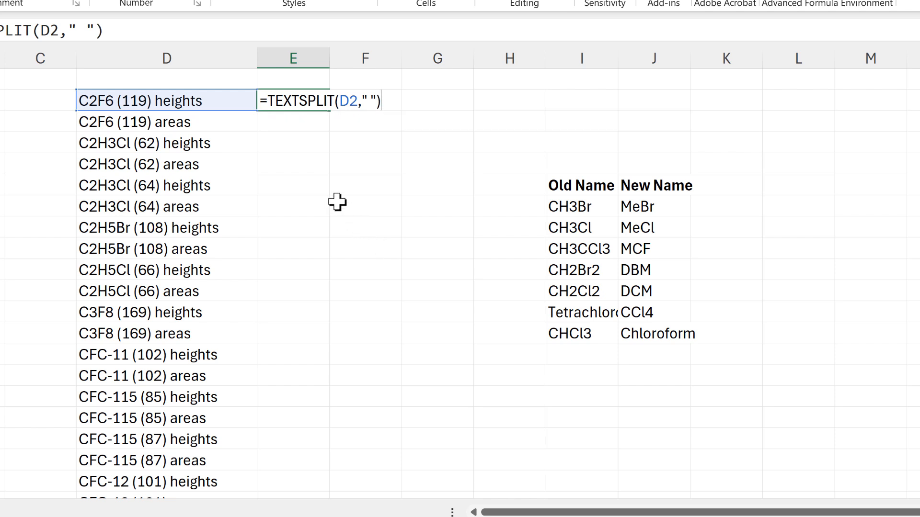
key(Return)
- Fill the TEXTSPLIT formula from E2 down beside all the 2016 headings in column D
click(299, 100)
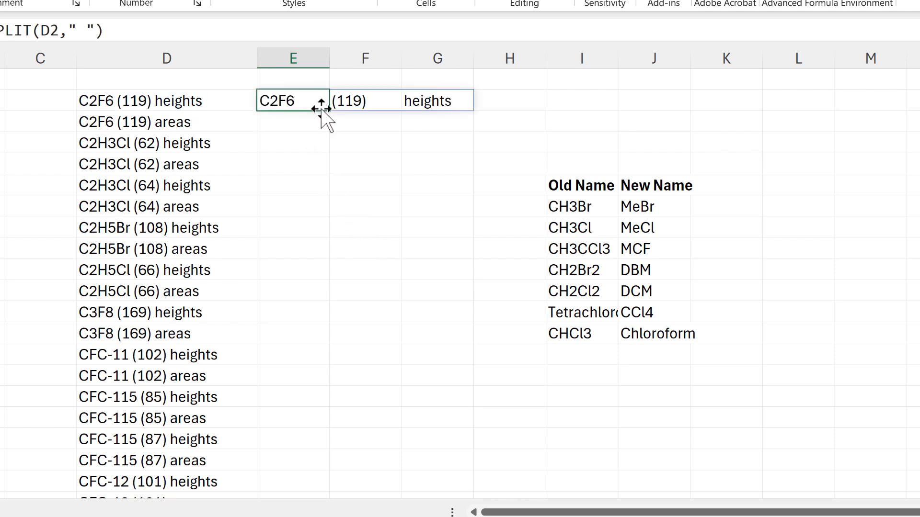
mouse_move(329, 113)
mouse_down()
mouse_move(330, 495)
mouse_move(318, 479)
mouse_move(321, 432)
mouse_move(316, 499)
mouse_move(308, 475)
mouse_move(302, 505)
mouse_move(290, 443)
mouse_up()
click(319, 229)
scroll(844, 308, up, 15)
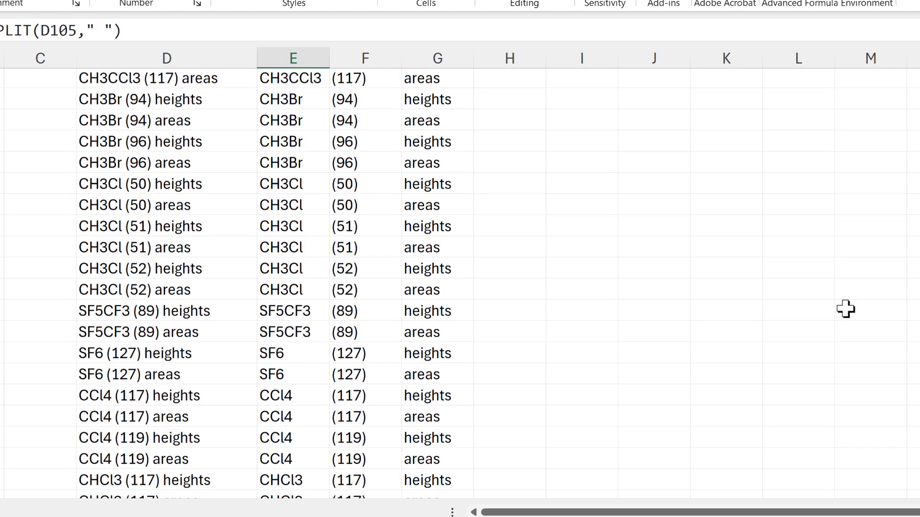
scroll(844, 308, up, 10)
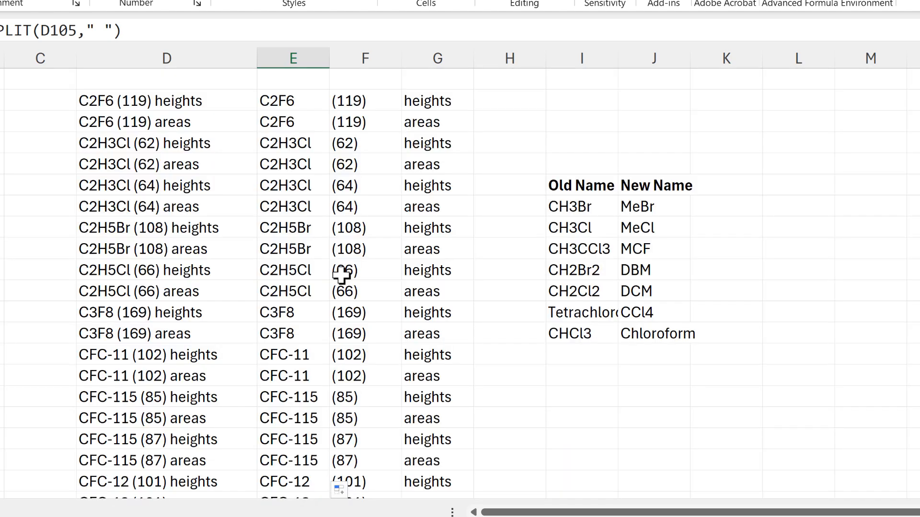
click(293, 53)
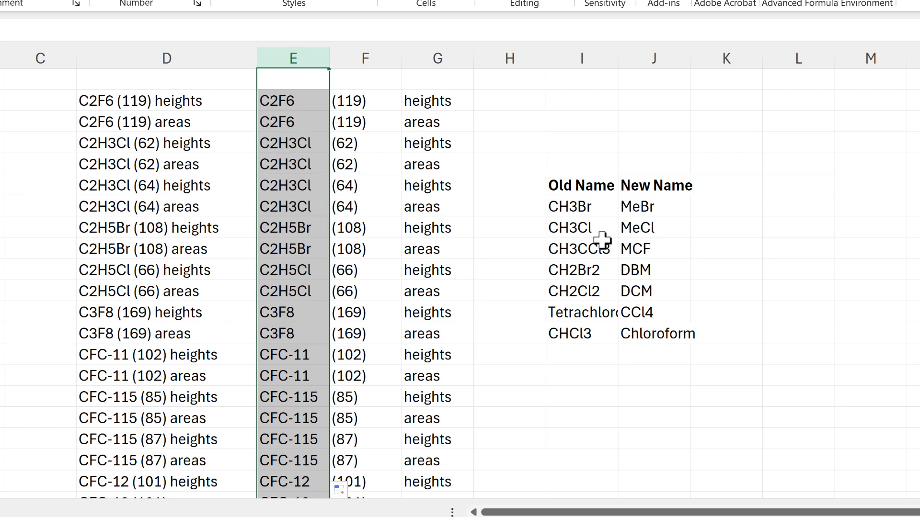
drag(572, 186, 634, 335)
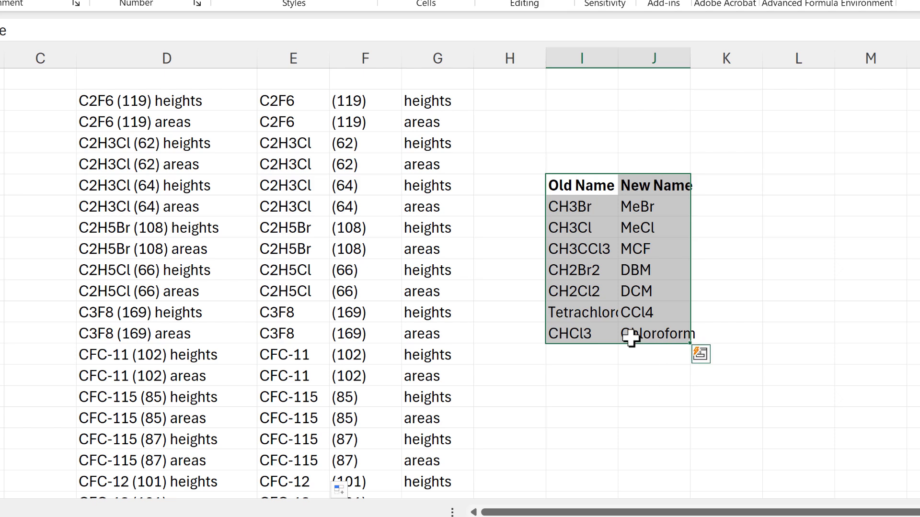
drag(576, 188, 580, 334)
drag(650, 186, 667, 334)
- Insert a blank column at H, before the Old Name and New Name table
click(501, 56)
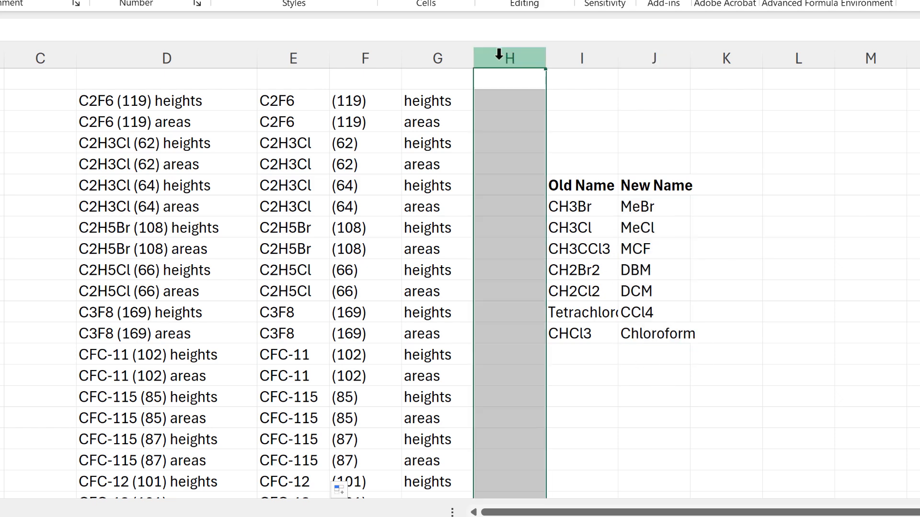
right_click(502, 57)
click(580, 237)
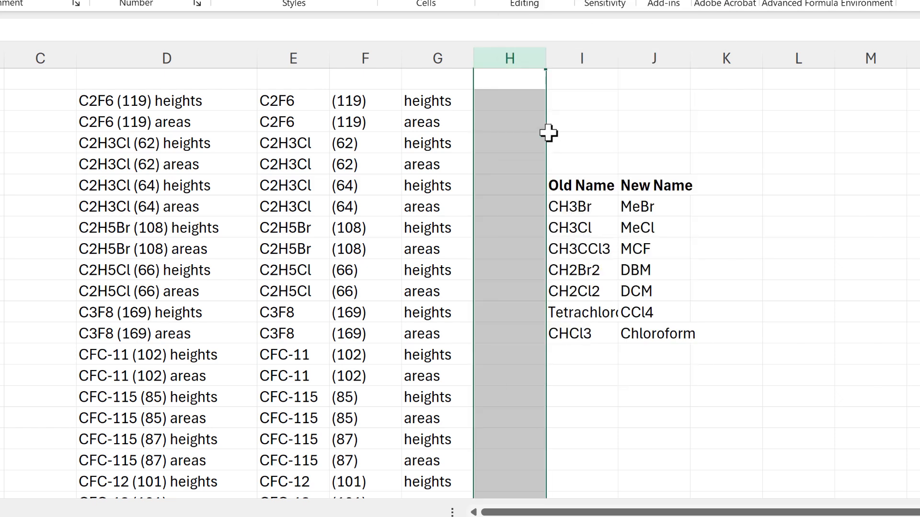
- Start an XLOOKUP formula in H2 with E2 as lookup value and the old names $J$7:$J$13 as absolute lookup array
click(517, 99)
text(=x)
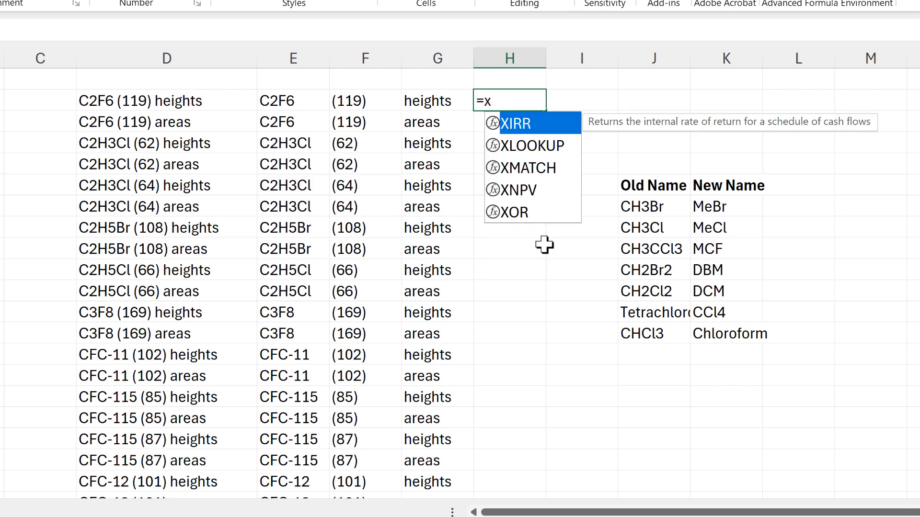
double_click(549, 149)
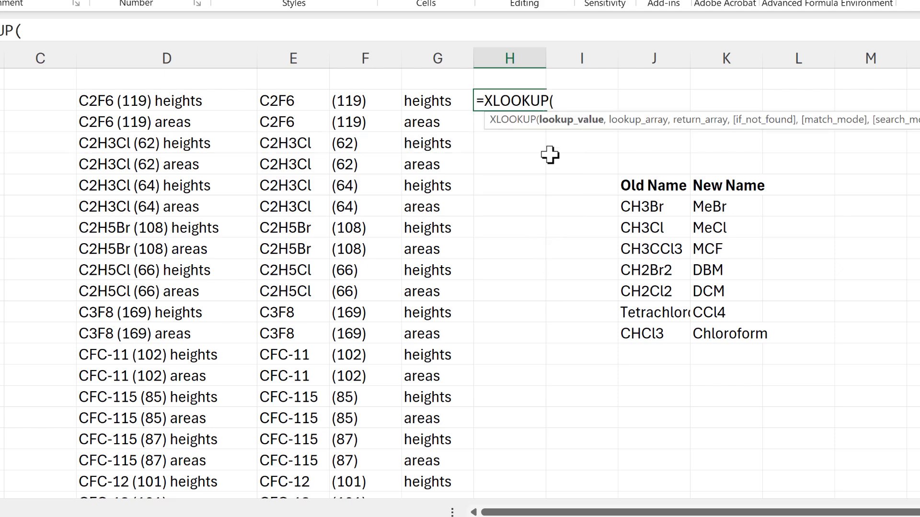
click(285, 103)
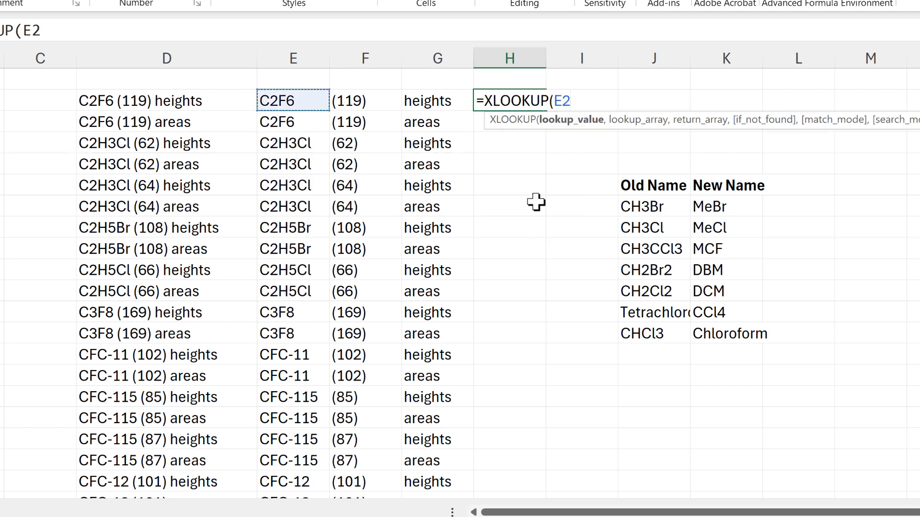
text(,)
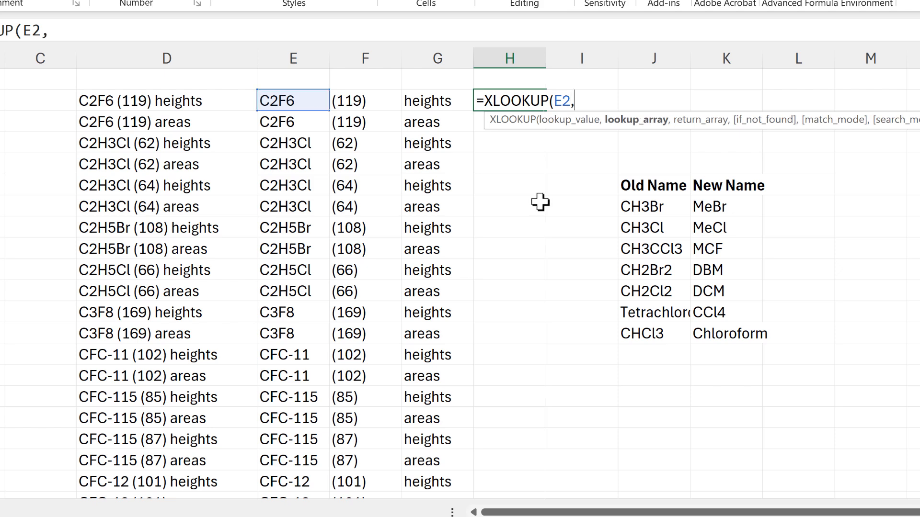
drag(665, 206, 667, 333)
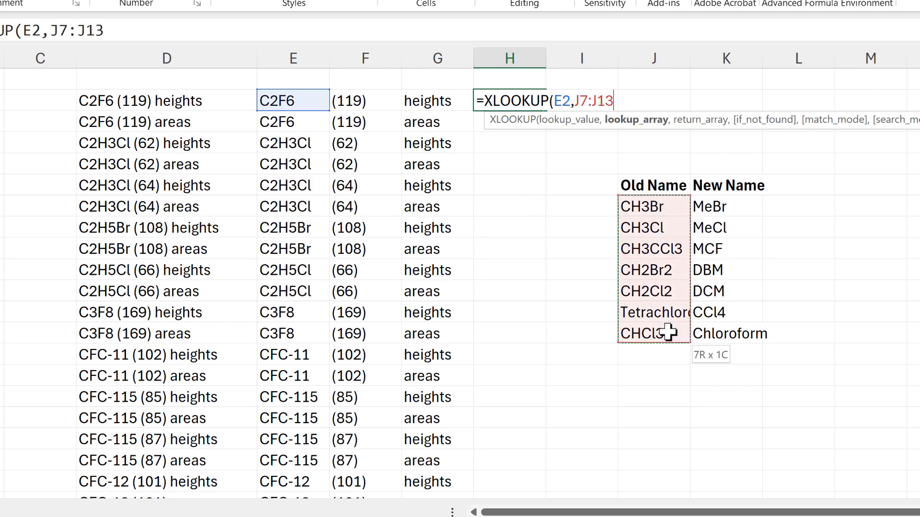
key(F4)
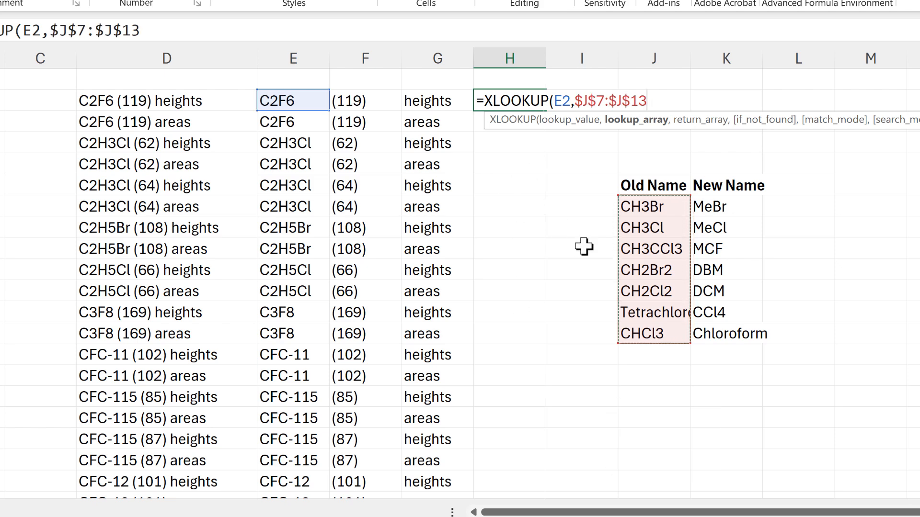
- Complete the XLOOKUP with the new names $K$7:$K$13 as absolute return array and E2 as the if-not-found value
text(,)
drag(740, 205, 740, 331)
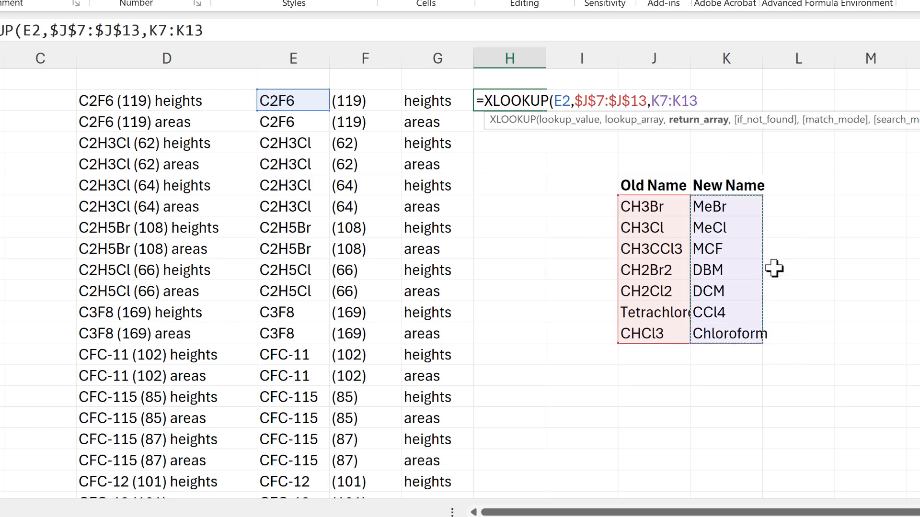
key(F4)
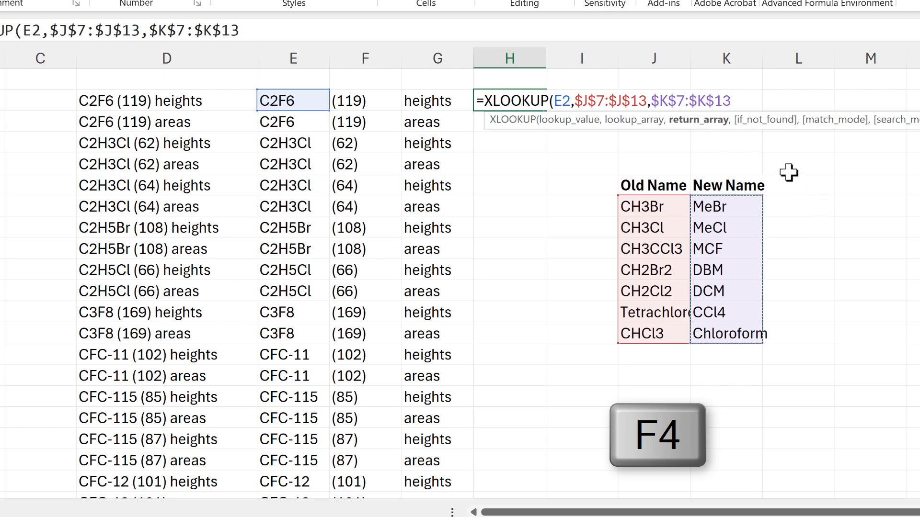
text(,)
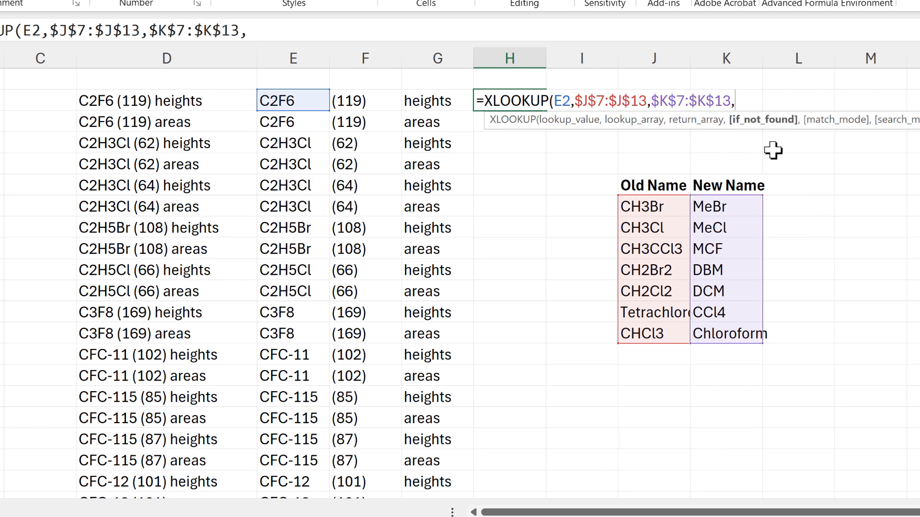
click(289, 99)
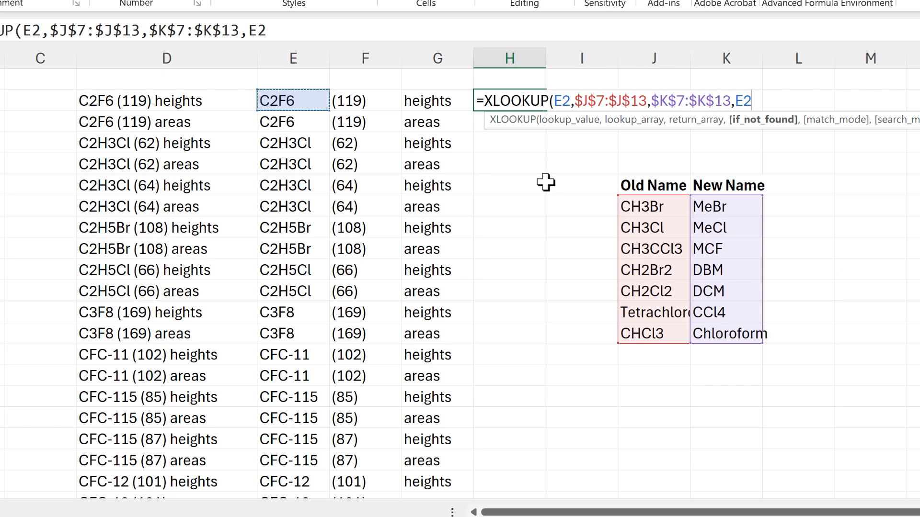
key(Return)
- Fill the XLOOKUP formula from H2 down column H for all the split headings
click(521, 100)
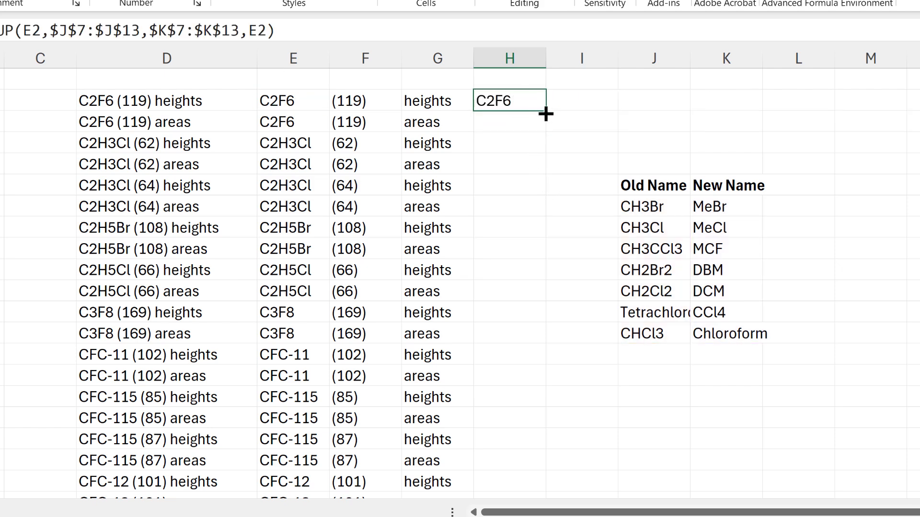
double_click(545, 114)
click(536, 124)
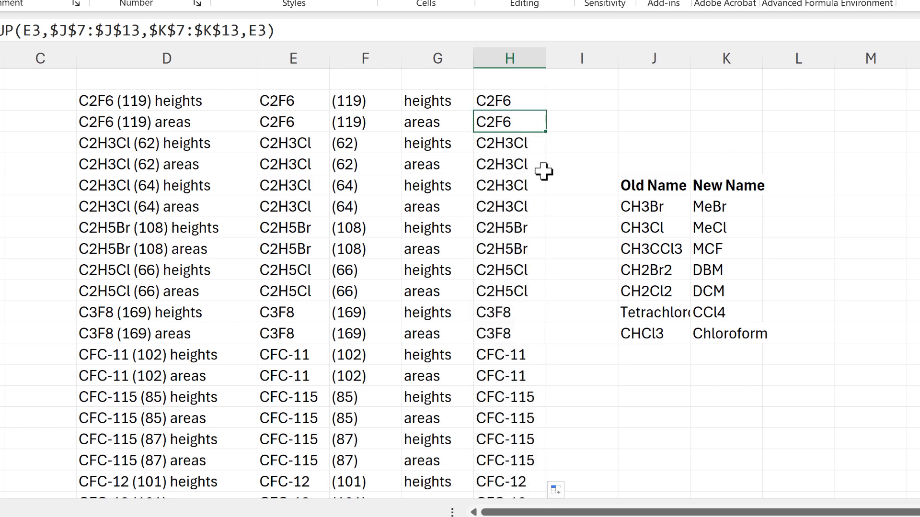
scroll(531, 187, down, 3)
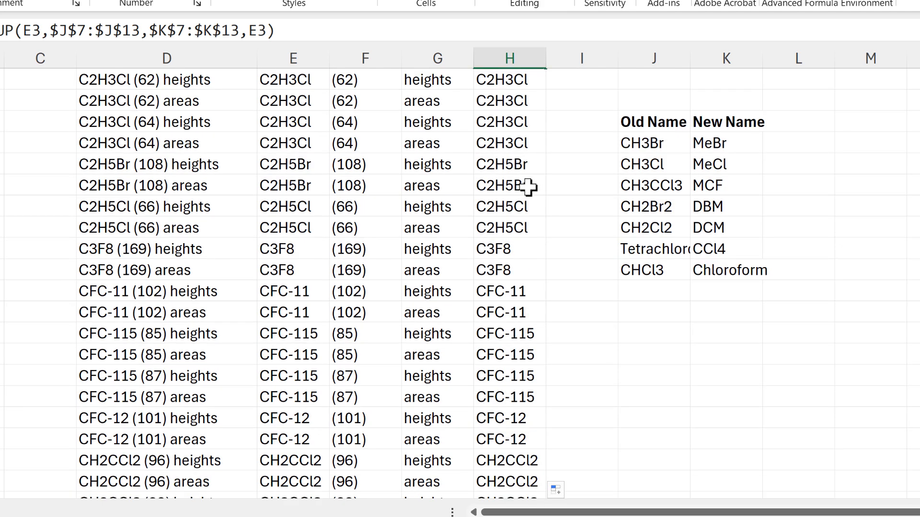
- Review the looked-up names in column H against the split names in column E, including the CH2Cl2 and CH2Br2 rows
scroll(528, 187, down, 4)
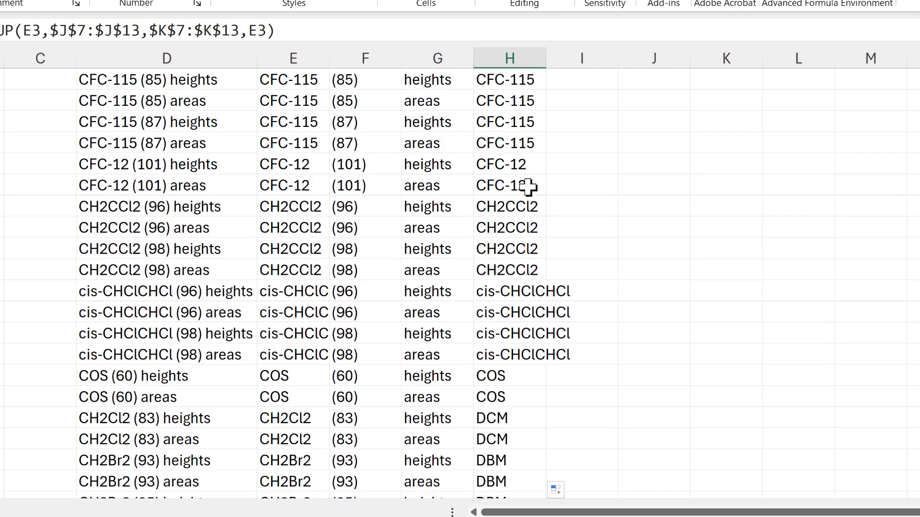
scroll(528, 186, down, 2)
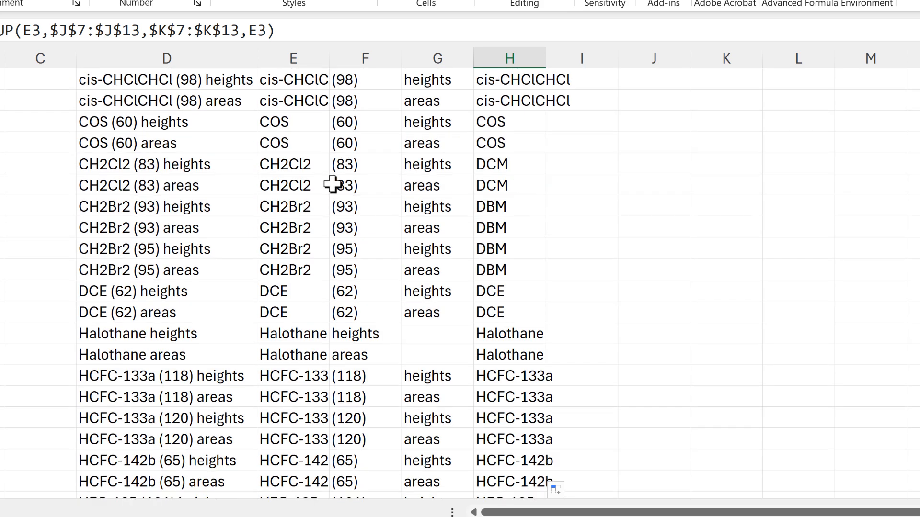
drag(281, 165, 431, 206)
drag(509, 235, 519, 271)
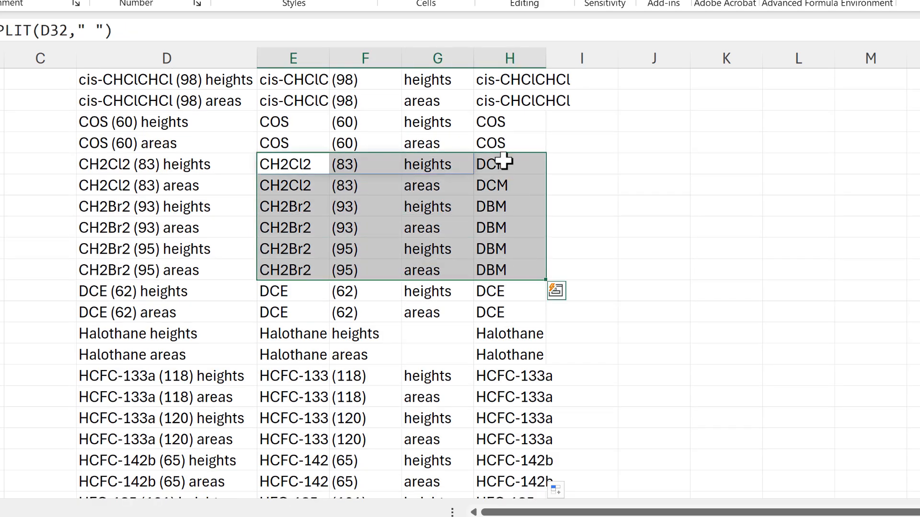
click(596, 161)
scroll(595, 172, up, 6)
scroll(597, 181, up, 3)
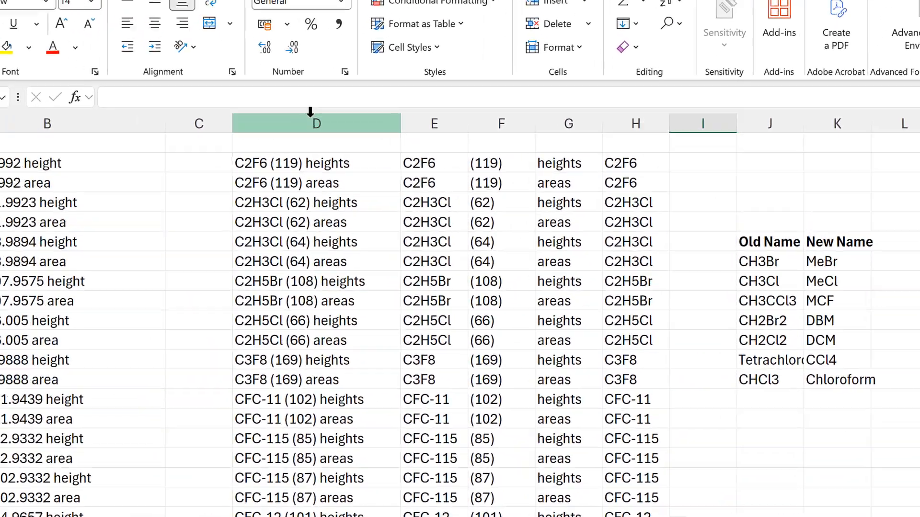
- Remove every opening parenthesis from the headings in column D by replacing "(" with nothing
click(310, 116)
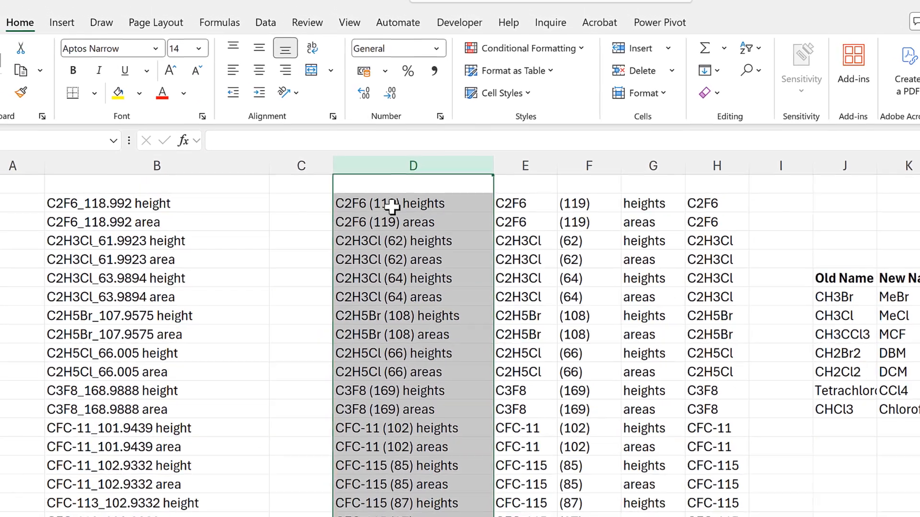
click(190, 164)
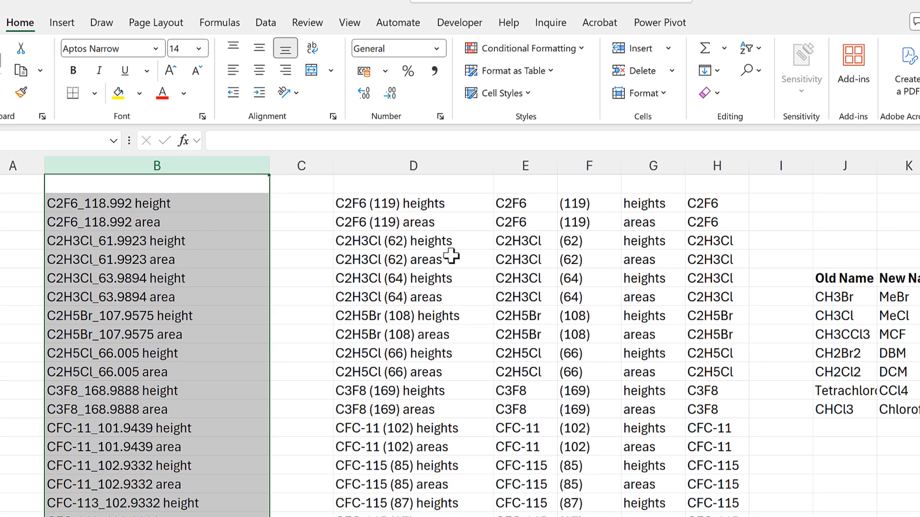
click(403, 163)
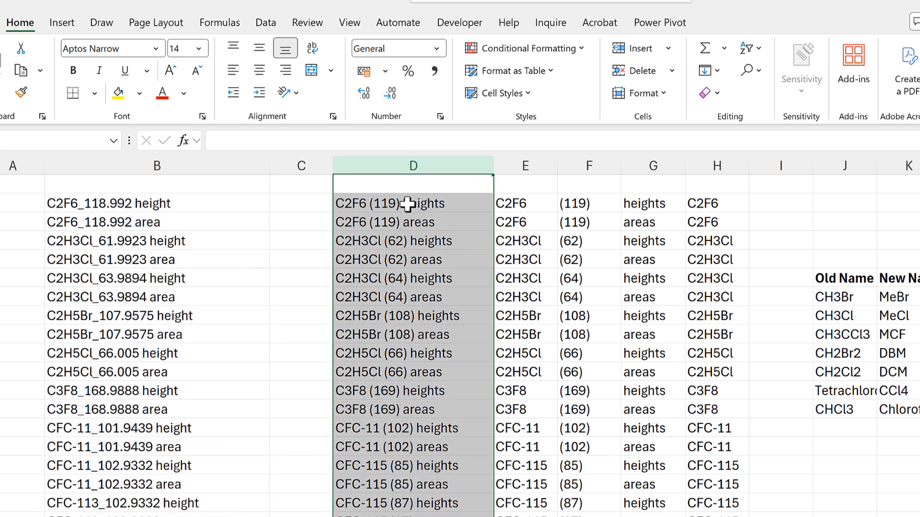
click(754, 72)
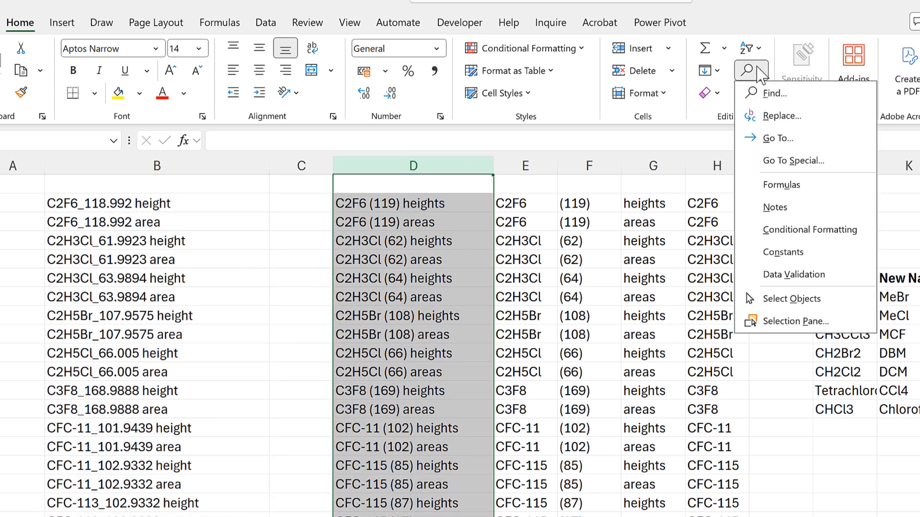
click(781, 116)
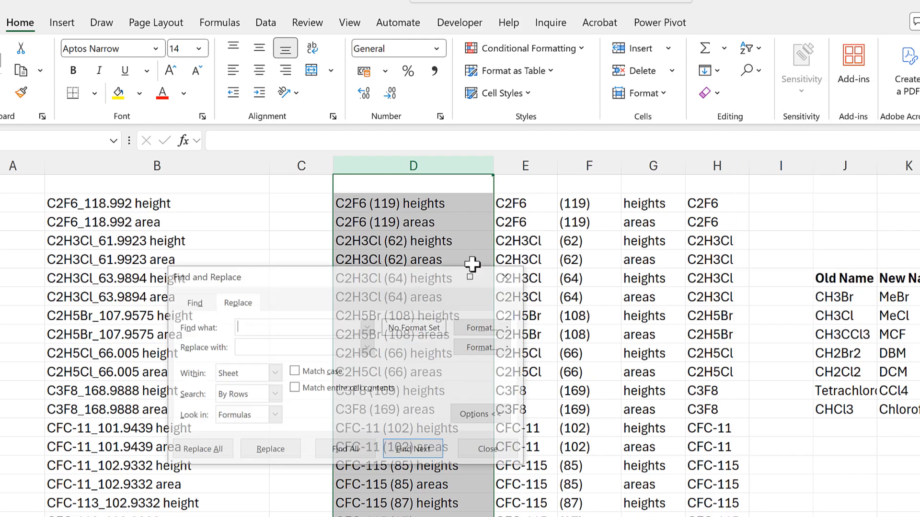
drag(354, 282, 523, 283)
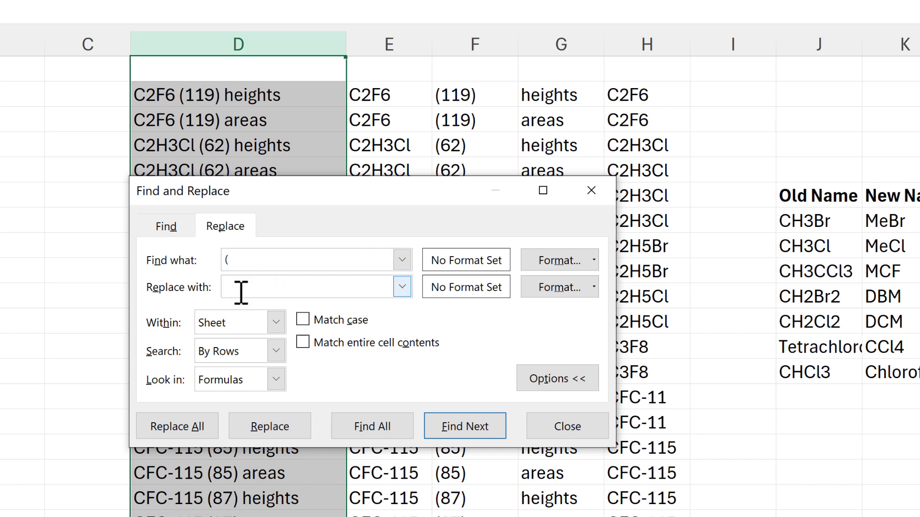
click(204, 426)
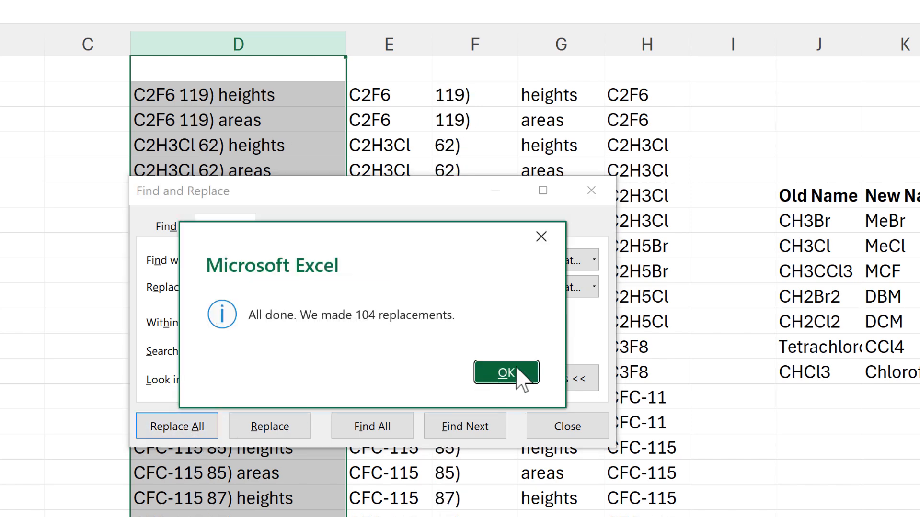
click(518, 372)
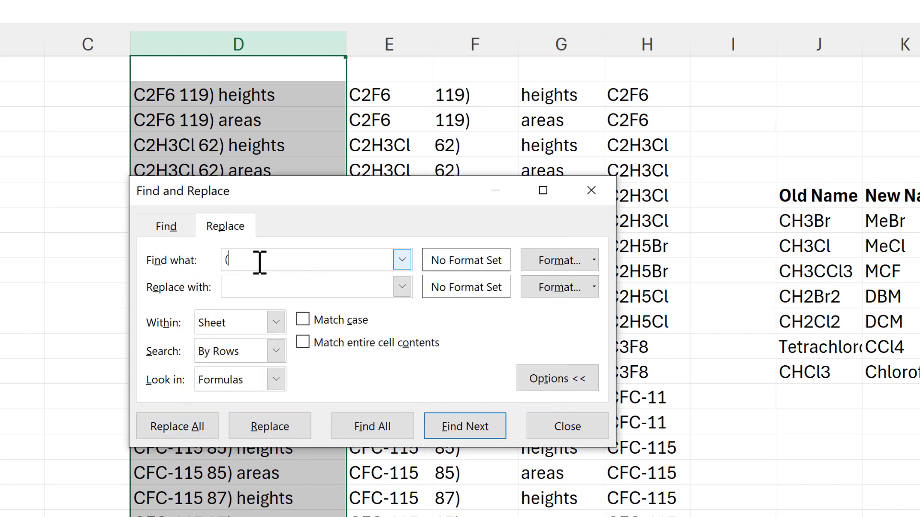
- Remove every closing parenthesis from the headings in column D by replacing ")" with nothing
click(259, 263)
text())
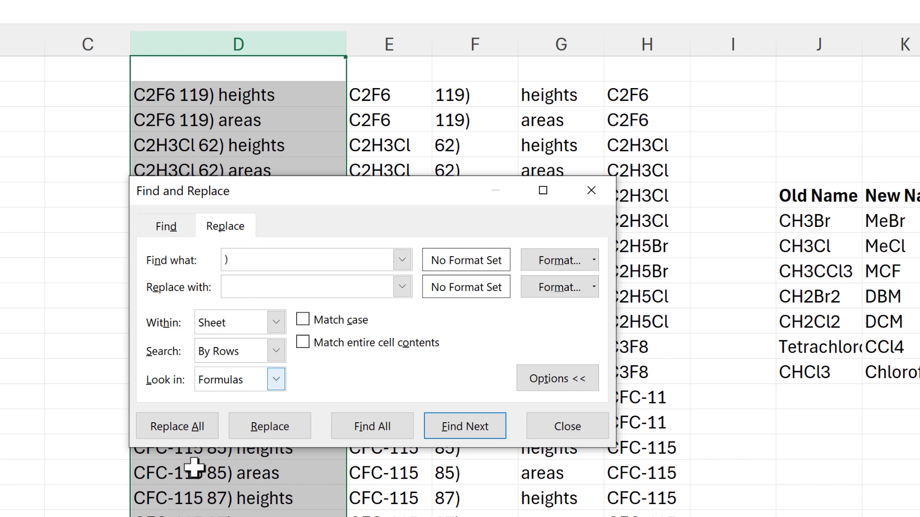
click(173, 427)
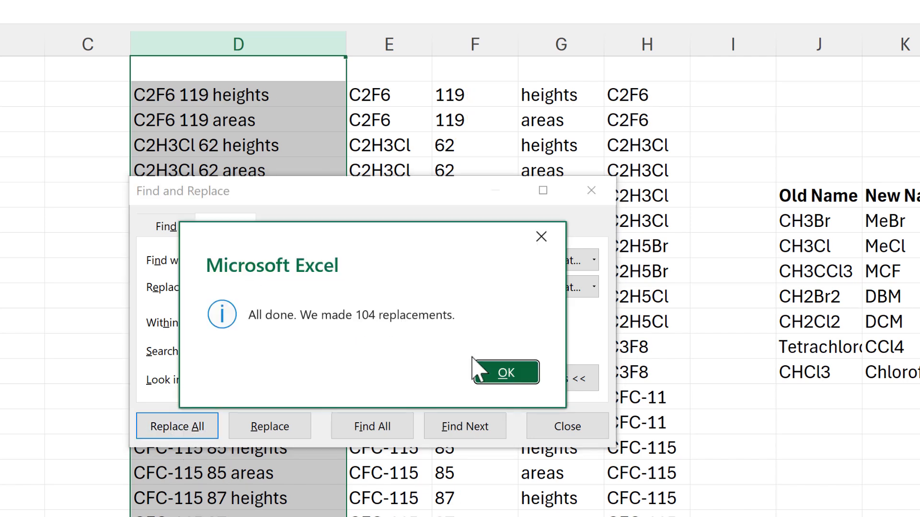
click(511, 376)
- Replace all occurrences of "heights" with "height" in column D
click(266, 260)
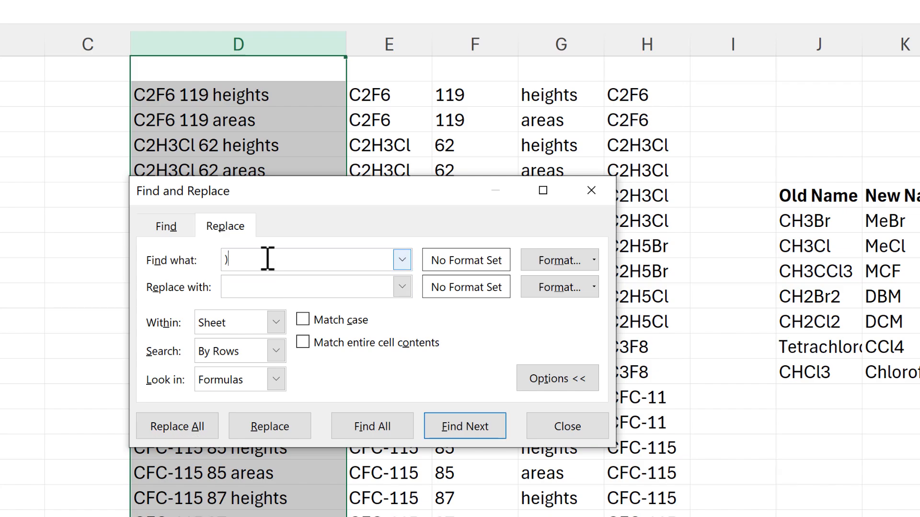
key(BackSpace)
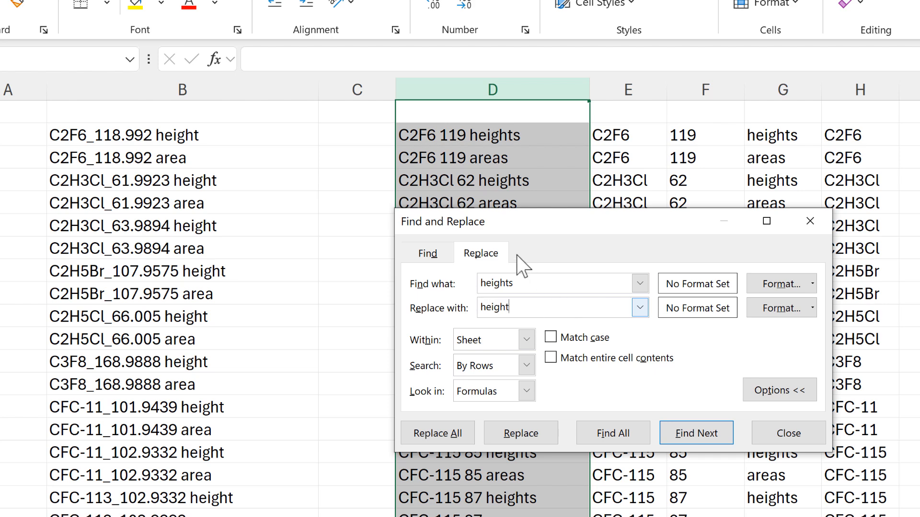
click(438, 433)
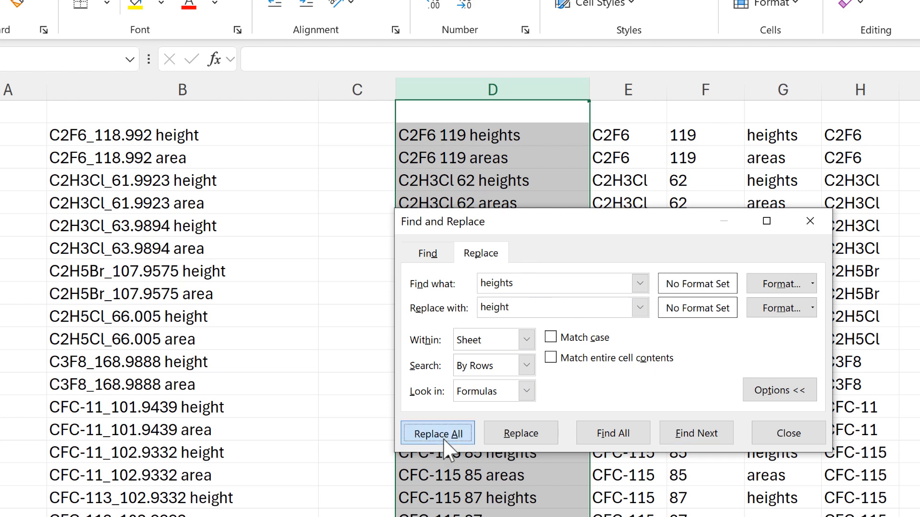
click(717, 386)
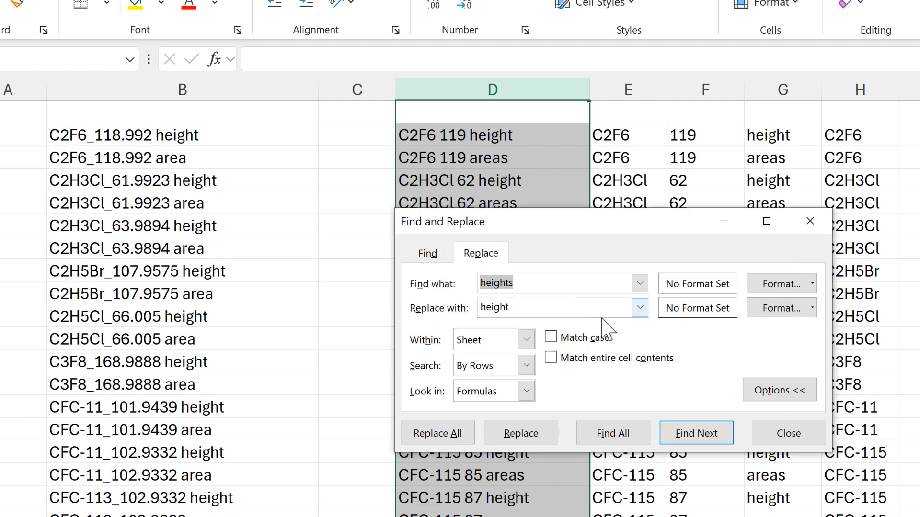
- Replace all occurrences of "areas" with "area" in column D and close Find and Replace
text(areas)
key(Tab)
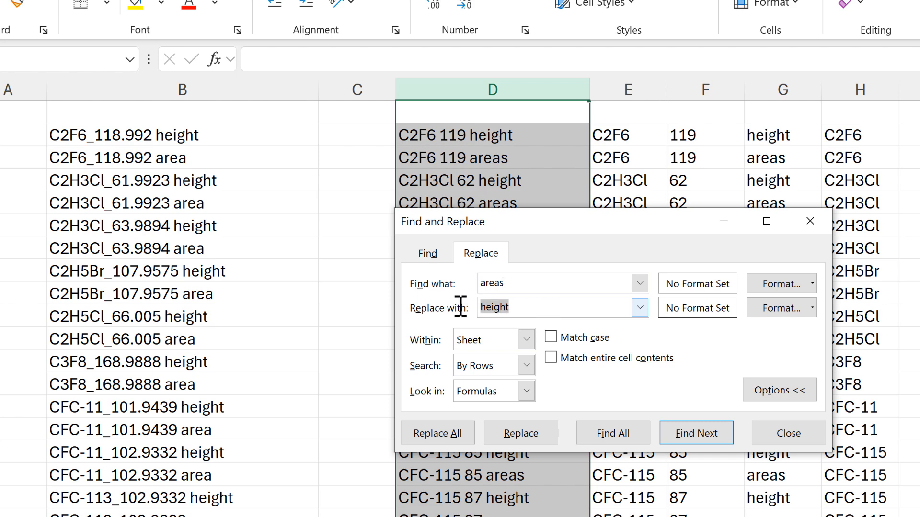
text(area)
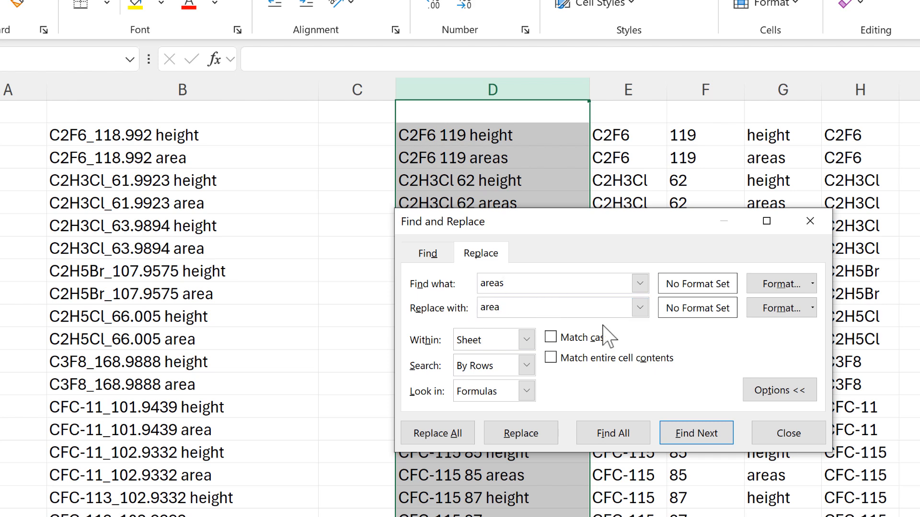
click(440, 435)
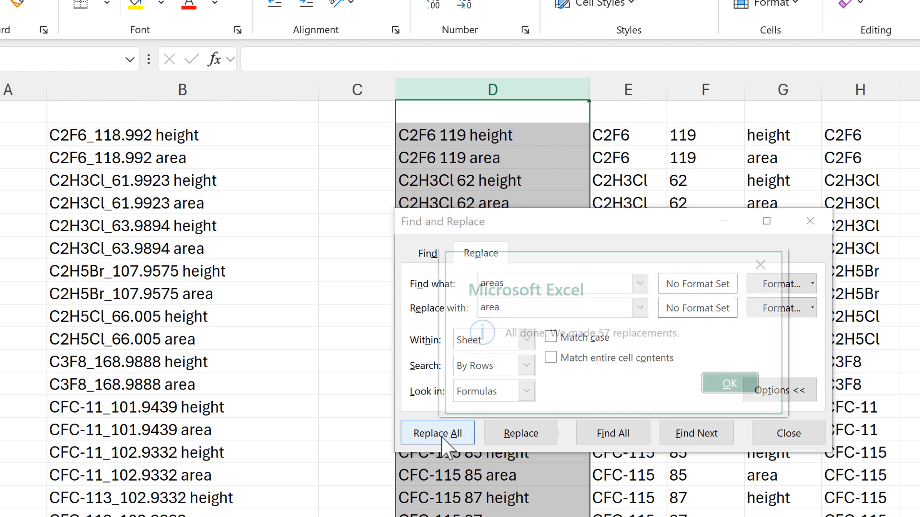
click(734, 385)
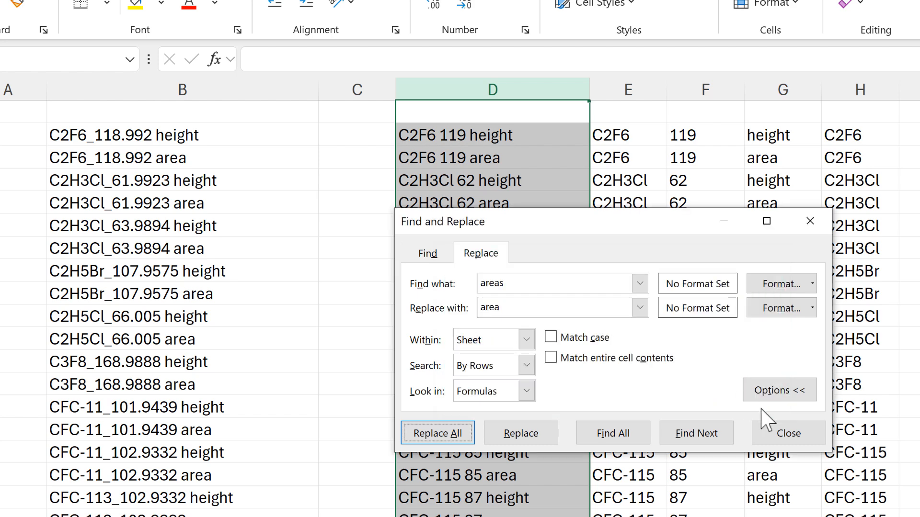
click(789, 434)
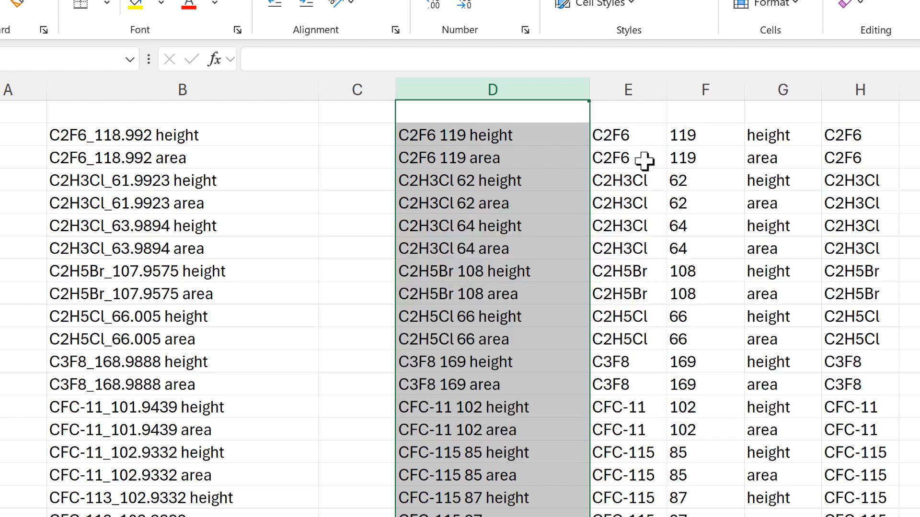
click(623, 148)
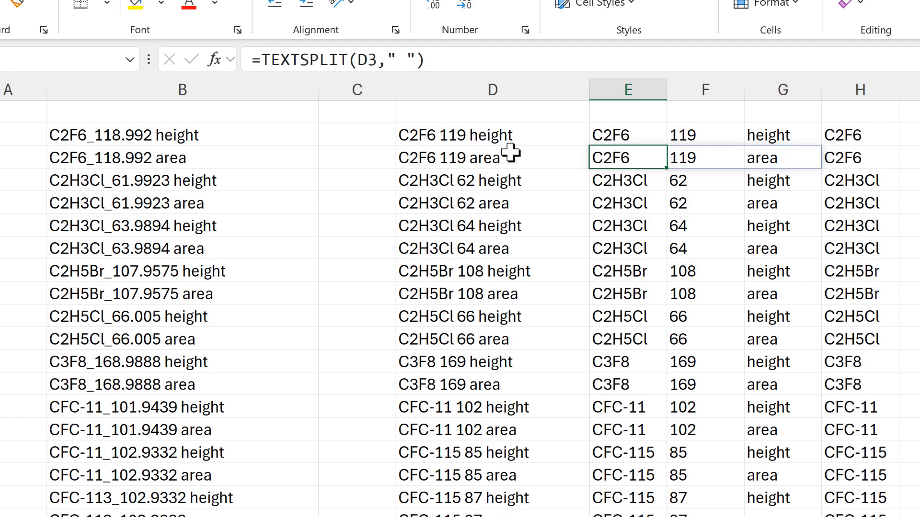
click(480, 91)
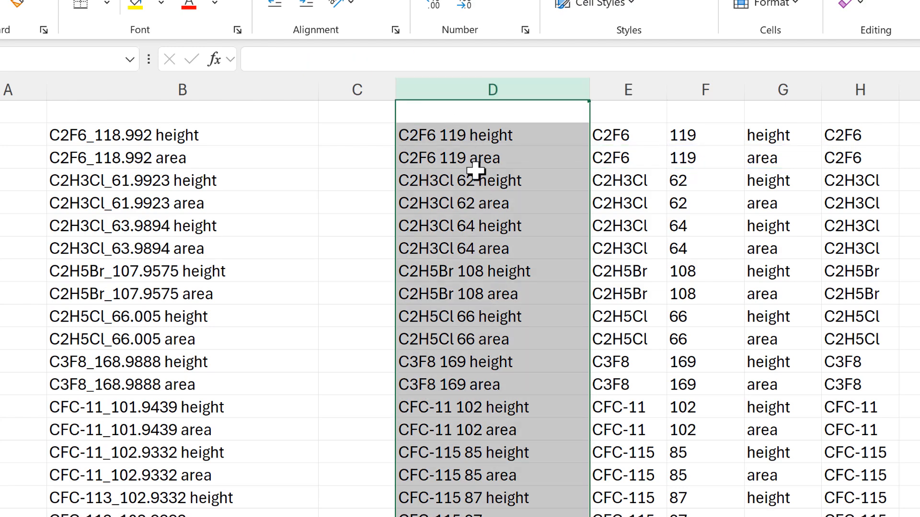
click(703, 81)
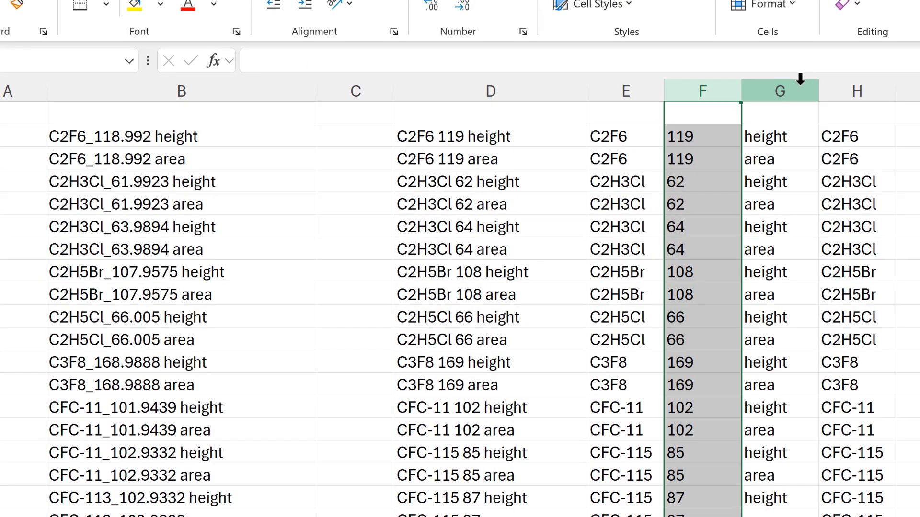
click(800, 81)
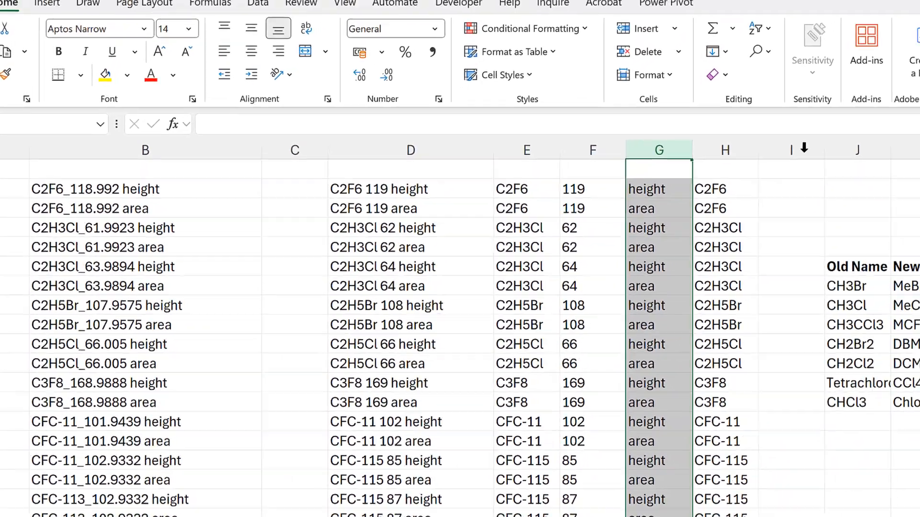
- Insert another blank column at I, before the Old Name and New Name table
click(919, 92)
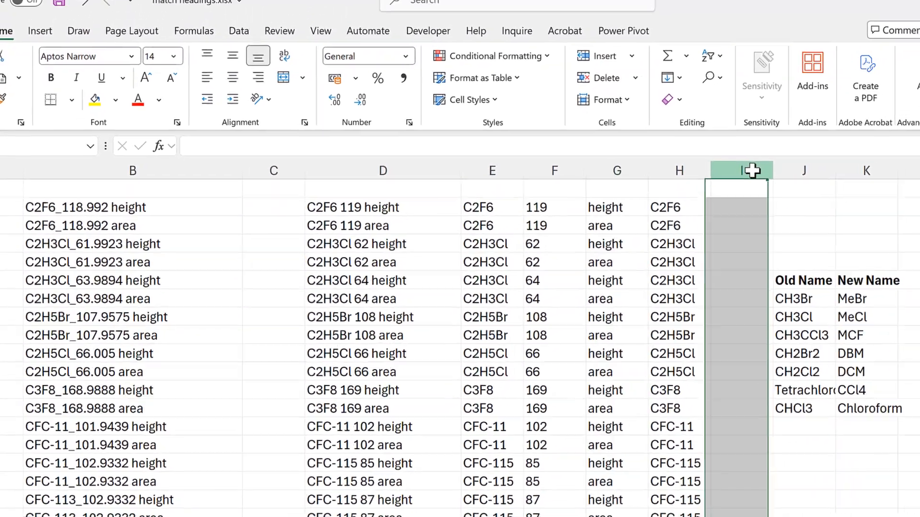
right_click(754, 170)
click(807, 326)
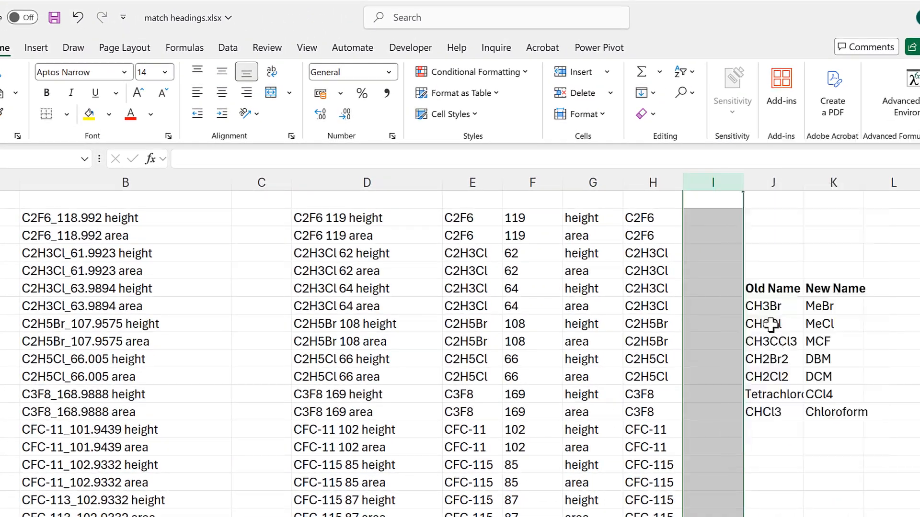
- Enter the formula =H2&"_"&F2&" "&G2 in I2 to join the new name, mass and measurement type
click(698, 218)
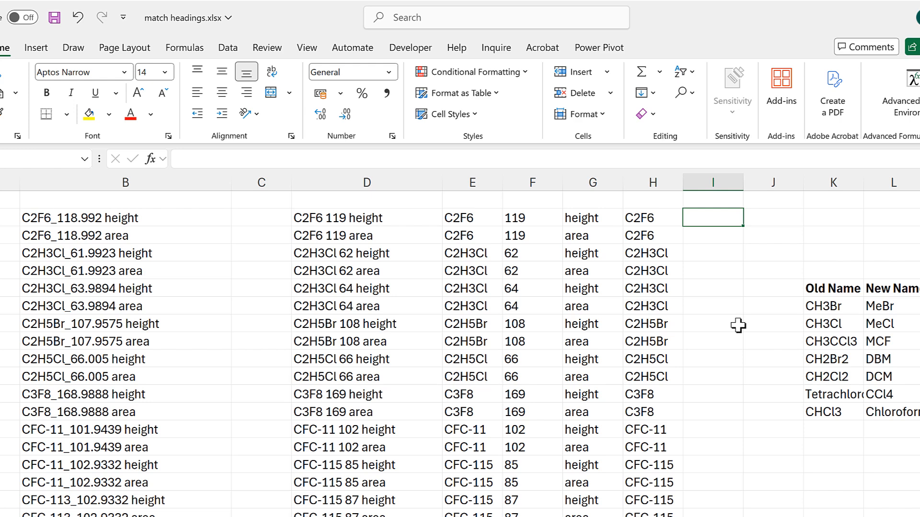
text(=)
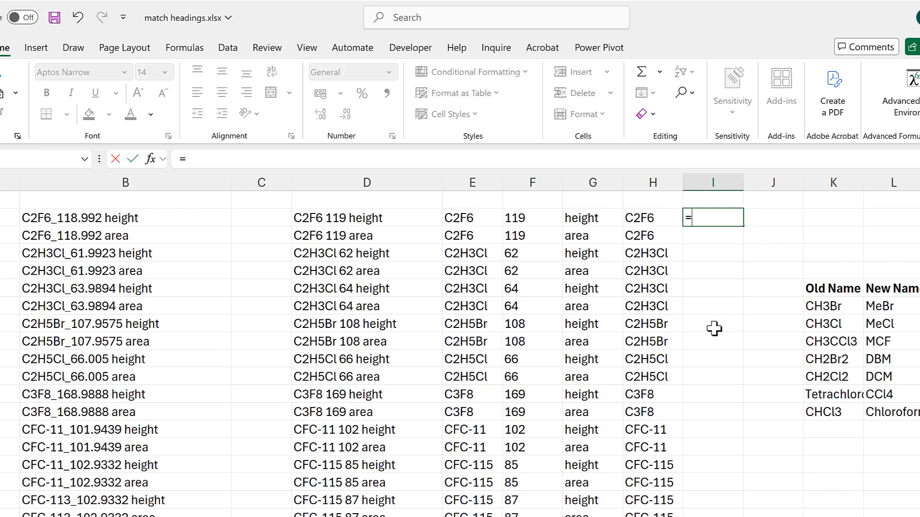
click(654, 219)
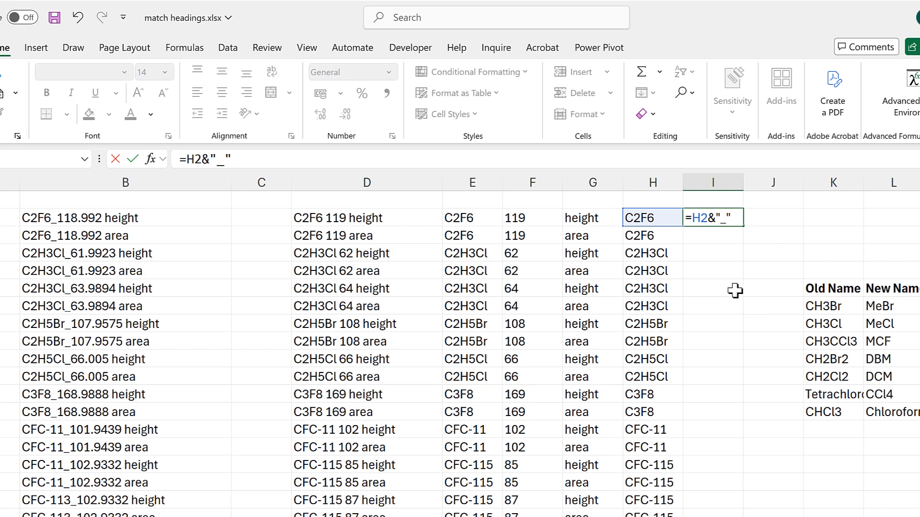
click(519, 218)
text(&" "&)
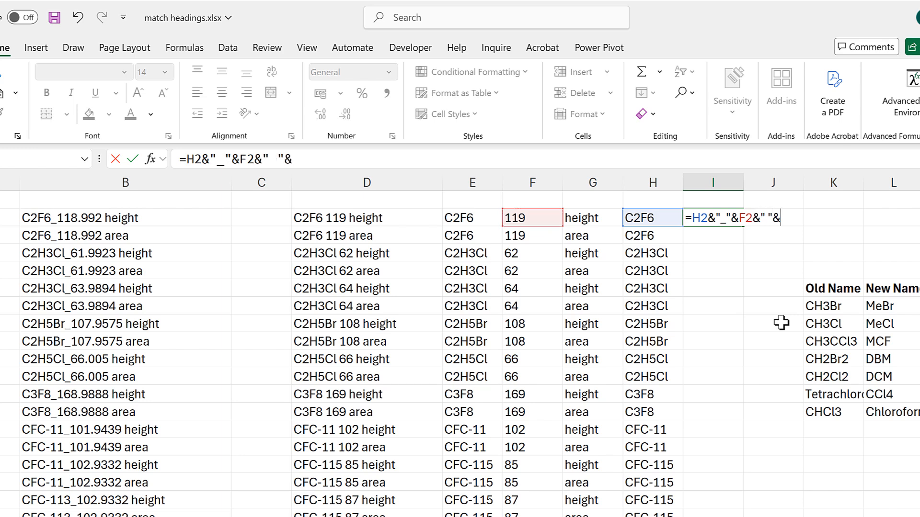
click(596, 220)
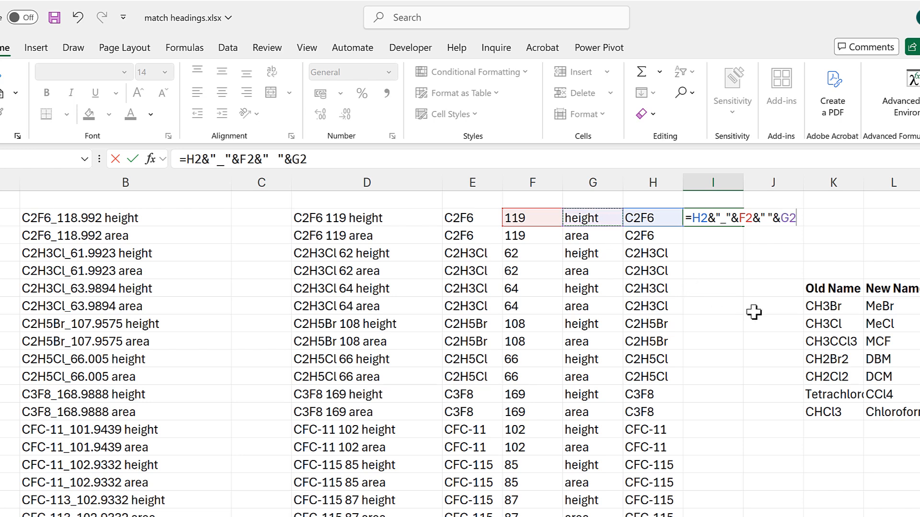
key(Return)
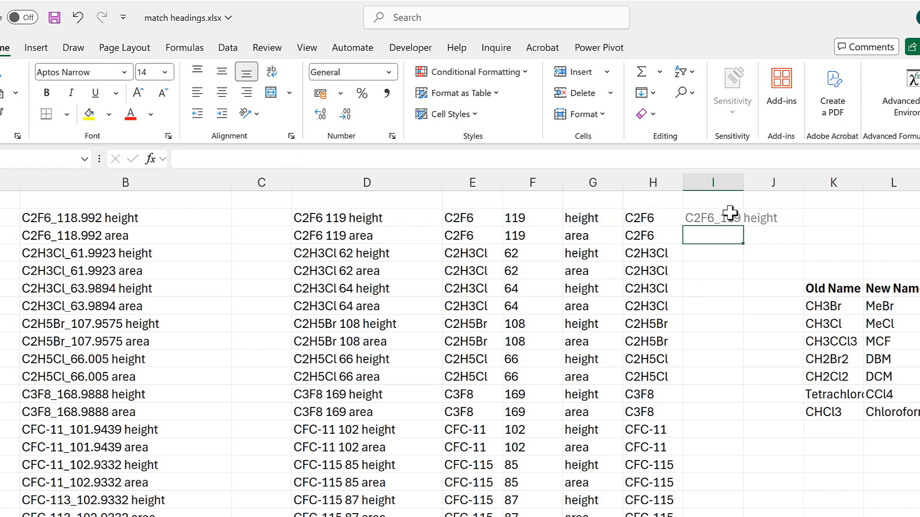
- Fill the joining formula in I2 down column I and fit the column width to its contents
click(735, 218)
double_click(743, 227)
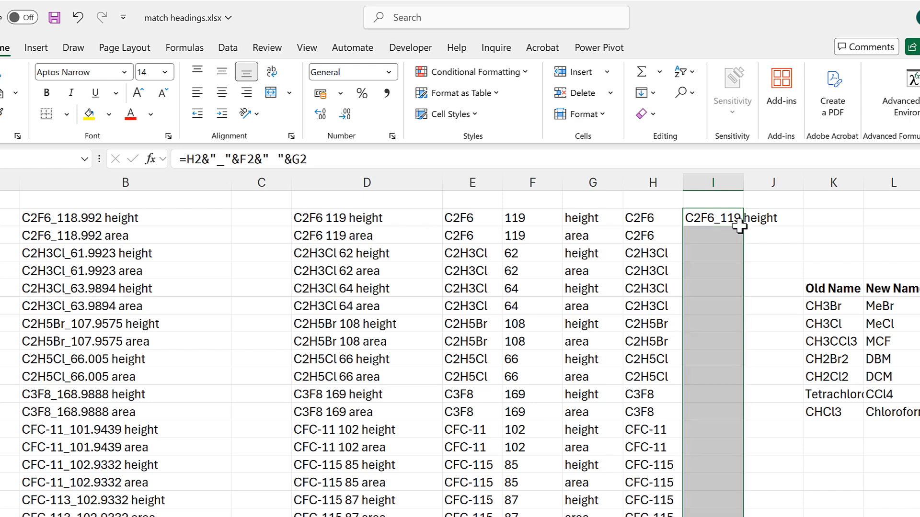
key(Down)
double_click(744, 182)
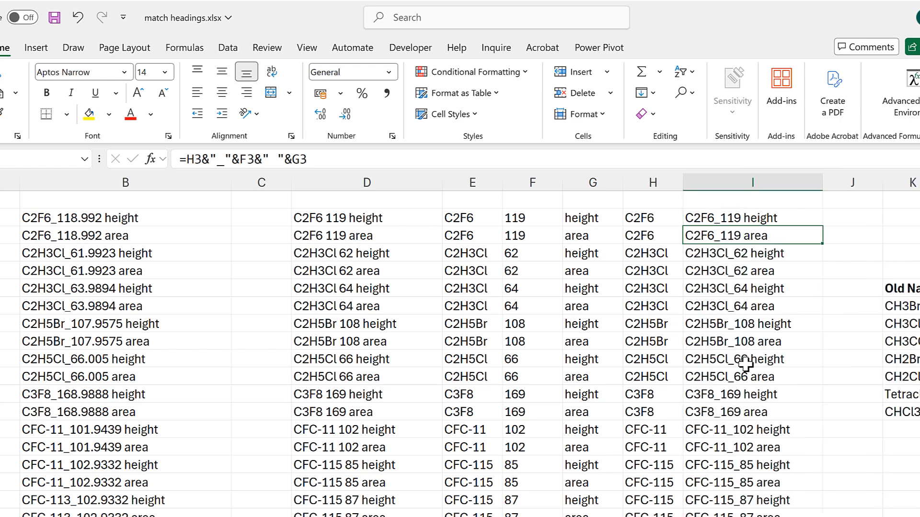
- Insert four blank columns directly after column B and narrow them to an equal width
click(247, 219)
drag(248, 182, 522, 179)
right_click(551, 318)
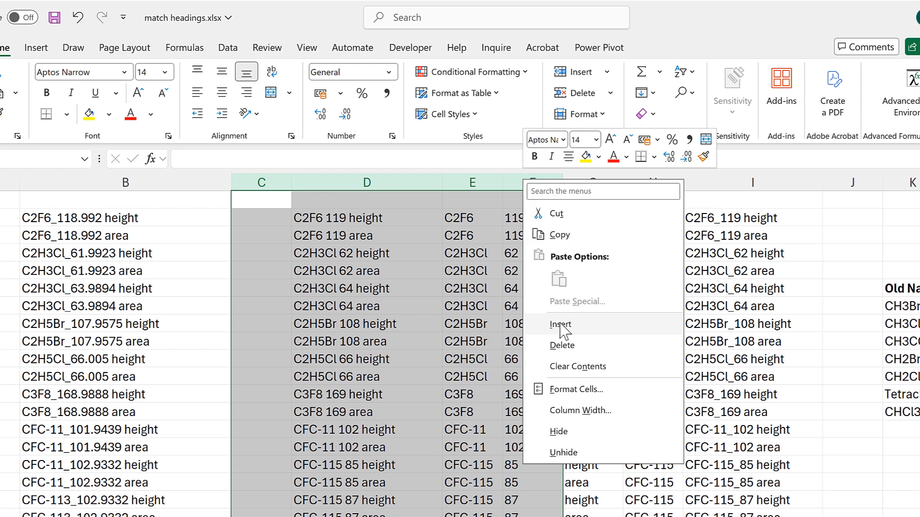
click(557, 323)
drag(440, 184, 284, 199)
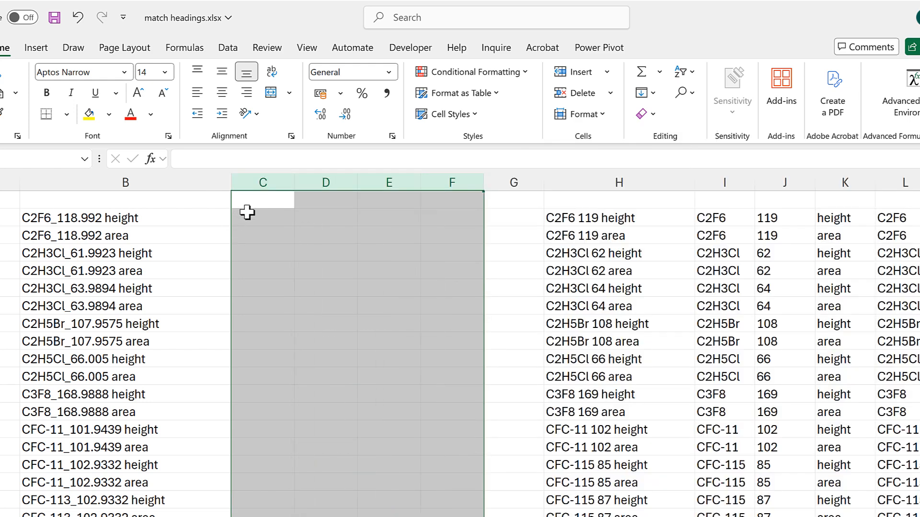
- Enter the formula =TEXTSPLIT(B2,{"_"," "}) in C2 to split the heading at underscores and spaces
click(248, 212)
text(=text)
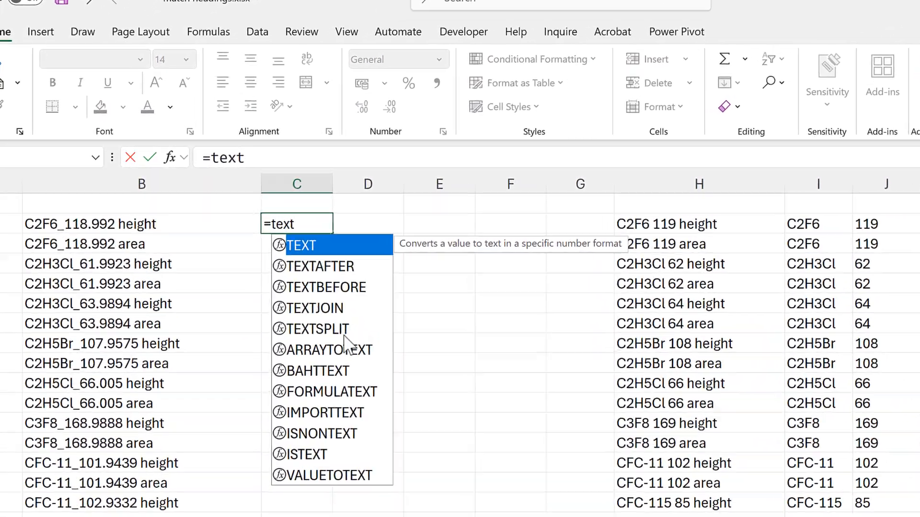
double_click(335, 330)
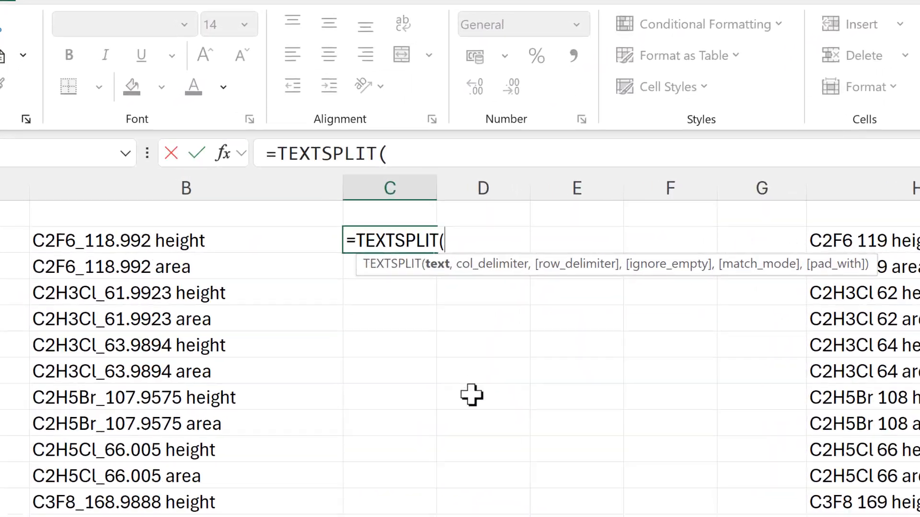
click(267, 253)
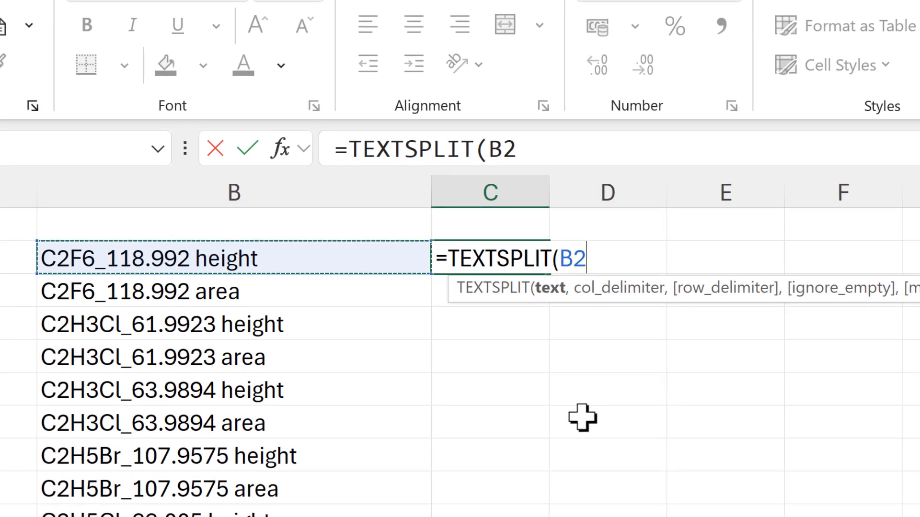
text(,)
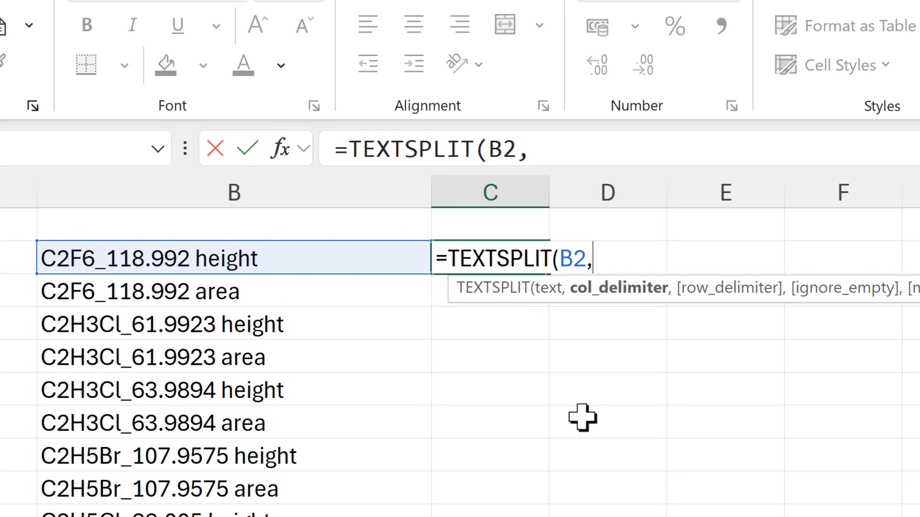
text({})
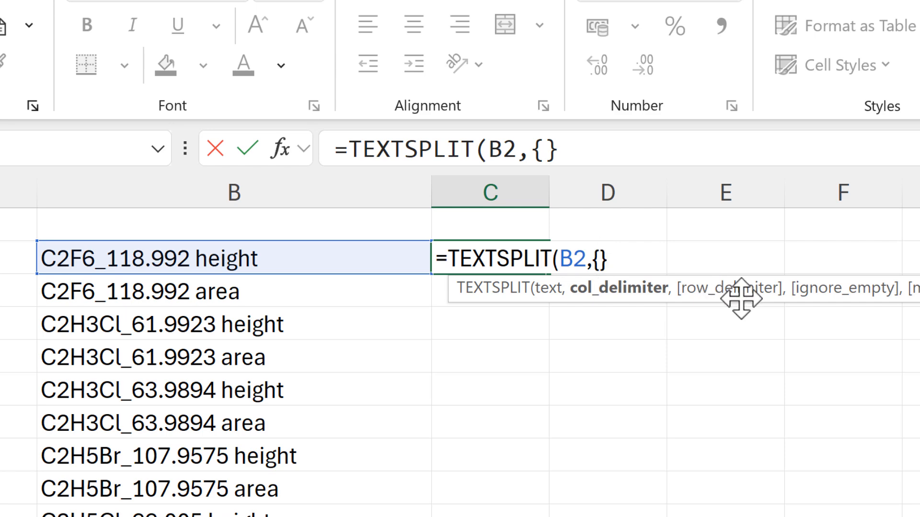
text("","")
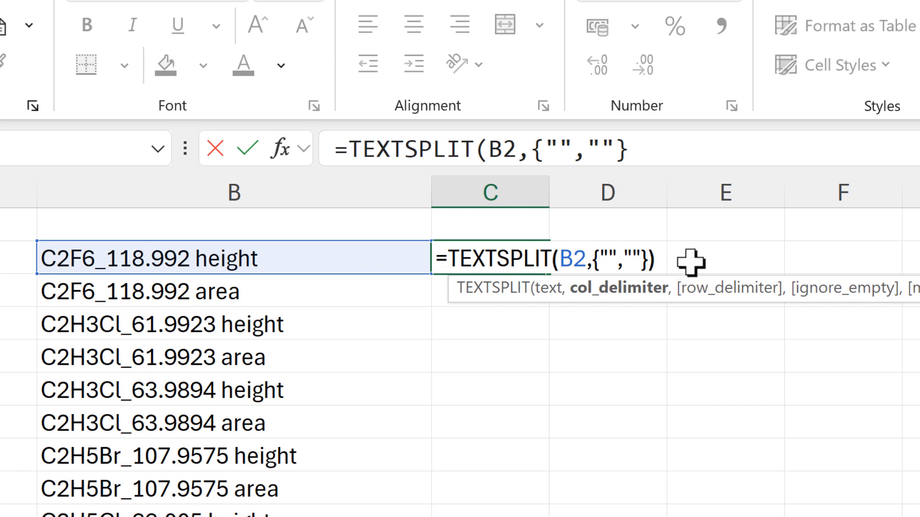
text())
click(612, 257)
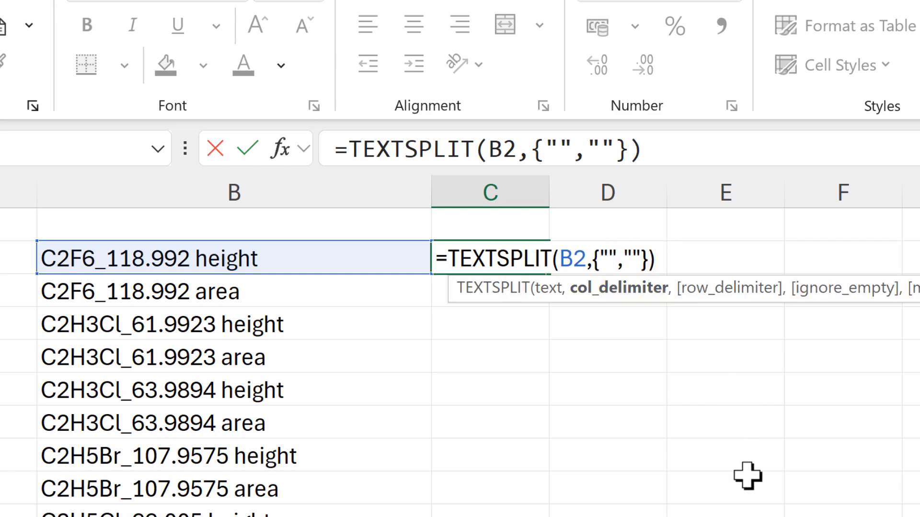
text(_)
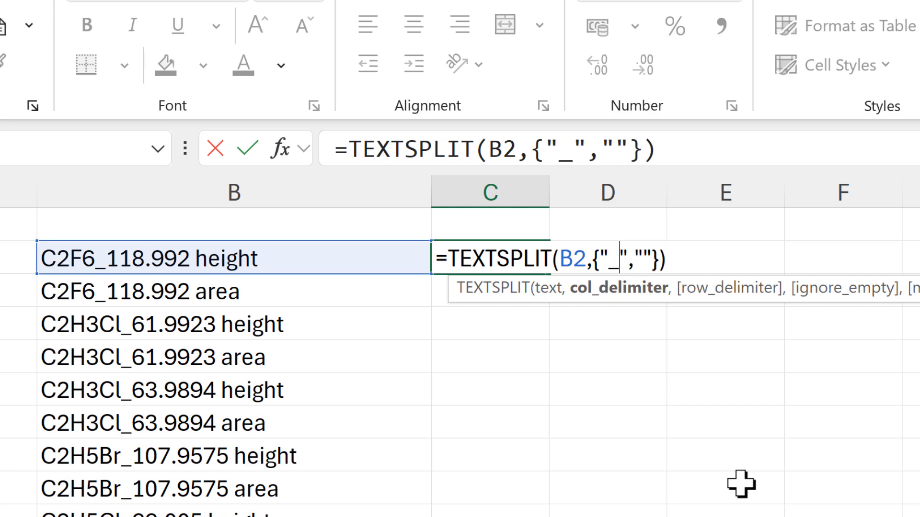
key(Right)
key(Right)
key(Right)
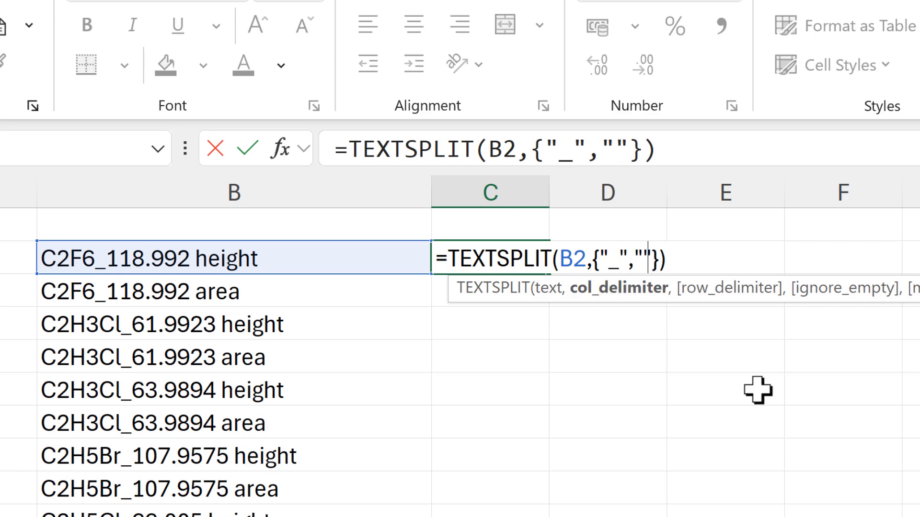
key(Return)
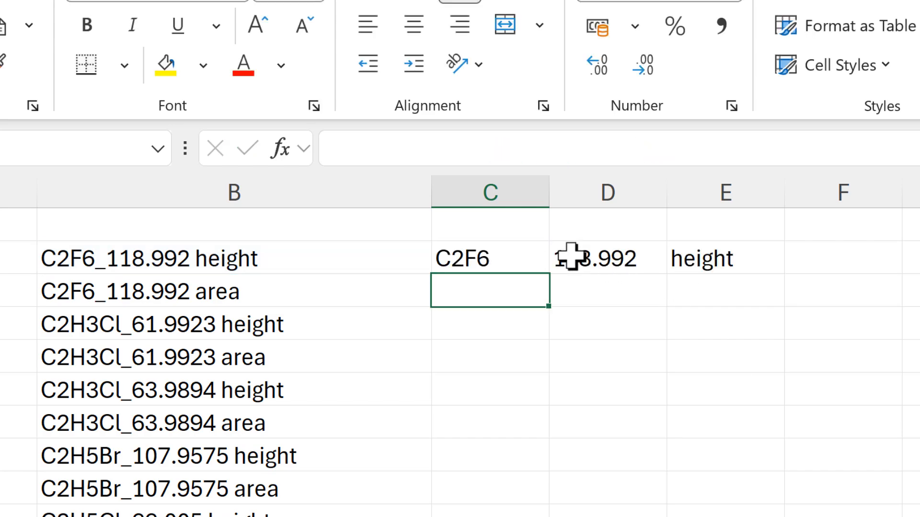
- Fill the TEXTSPLIT formula from C2 down to the last heading row and return to the top of the data
click(527, 257)
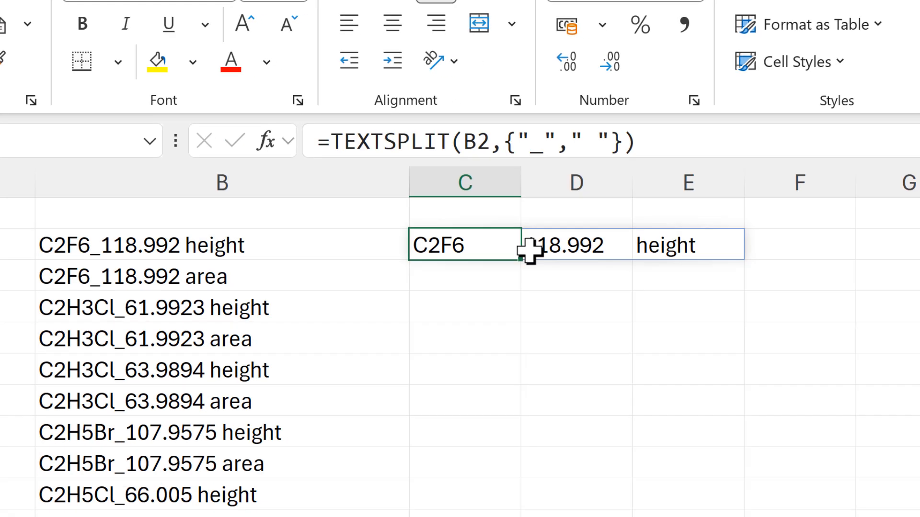
drag(527, 257, 498, 516)
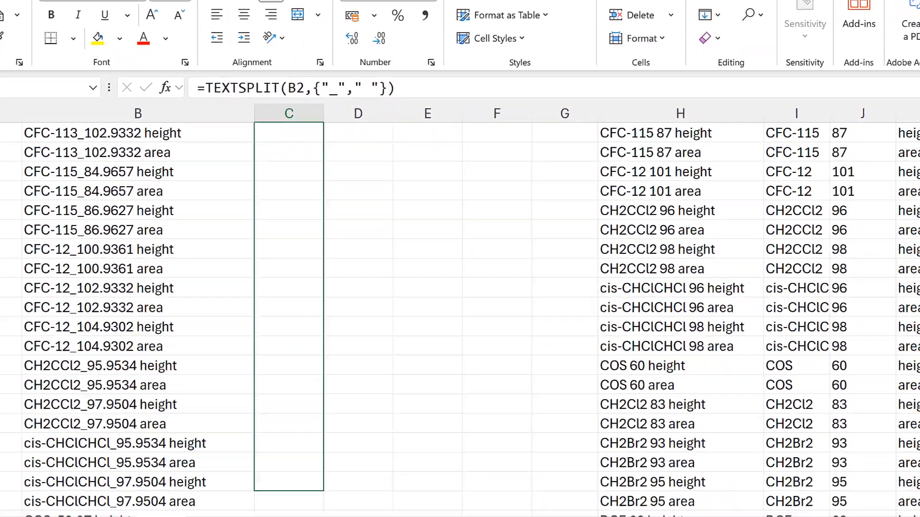
drag(309, 516, 288, 464)
click(349, 290)
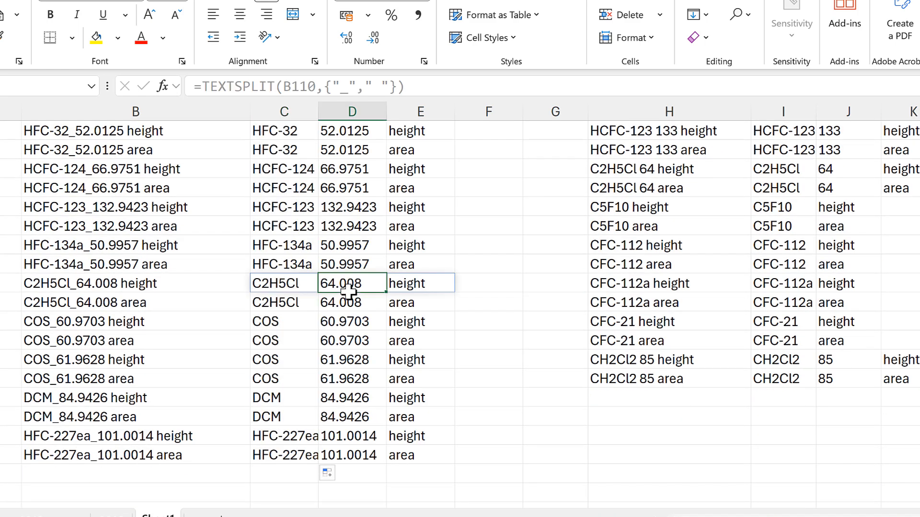
key(ctrl+Up)
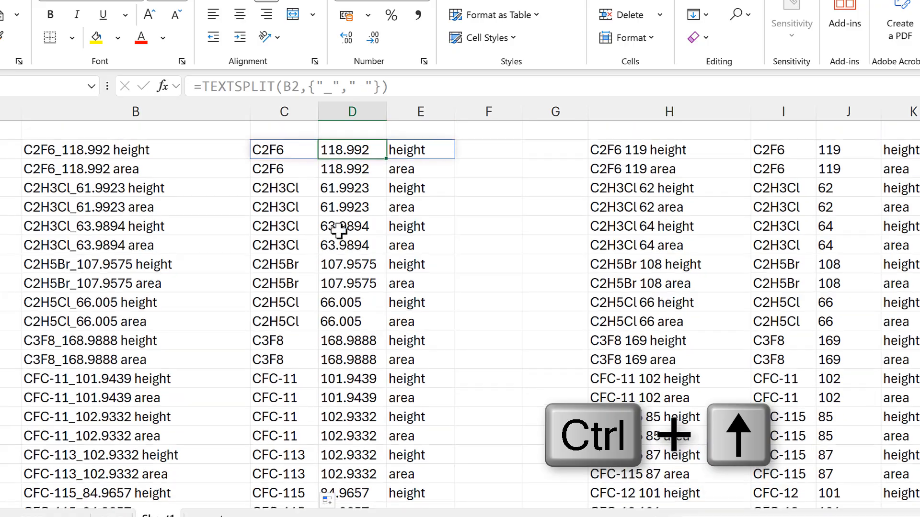
- Enter =ROUND(D2,0) in F2 to round the mass to a whole number and fill it down column F
click(334, 105)
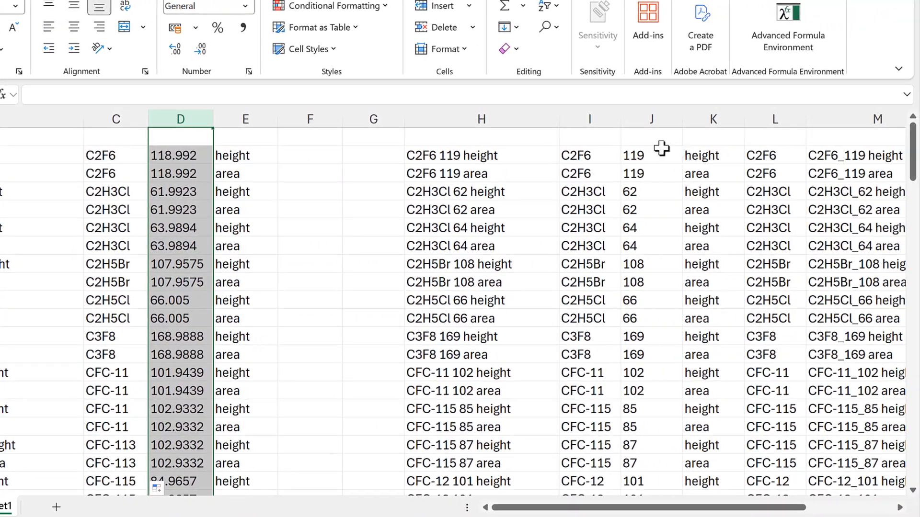
click(652, 154)
click(651, 118)
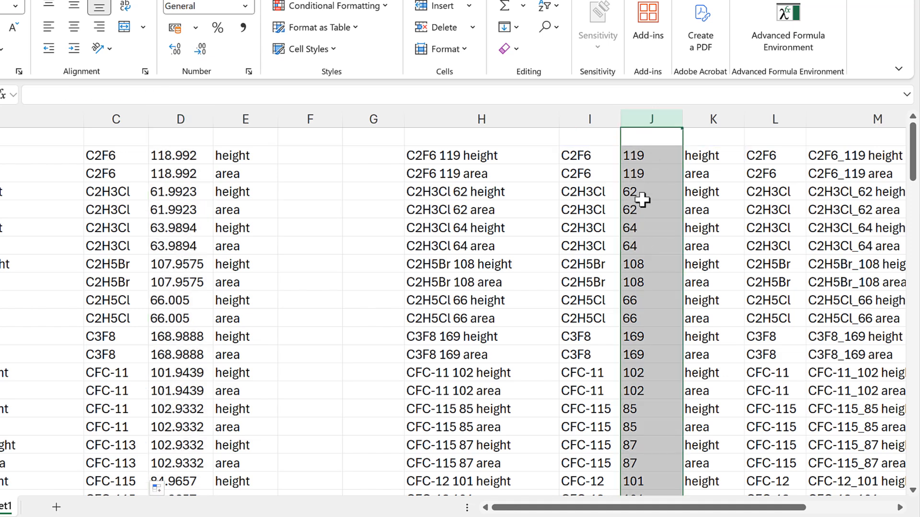
click(295, 156)
text(=round)
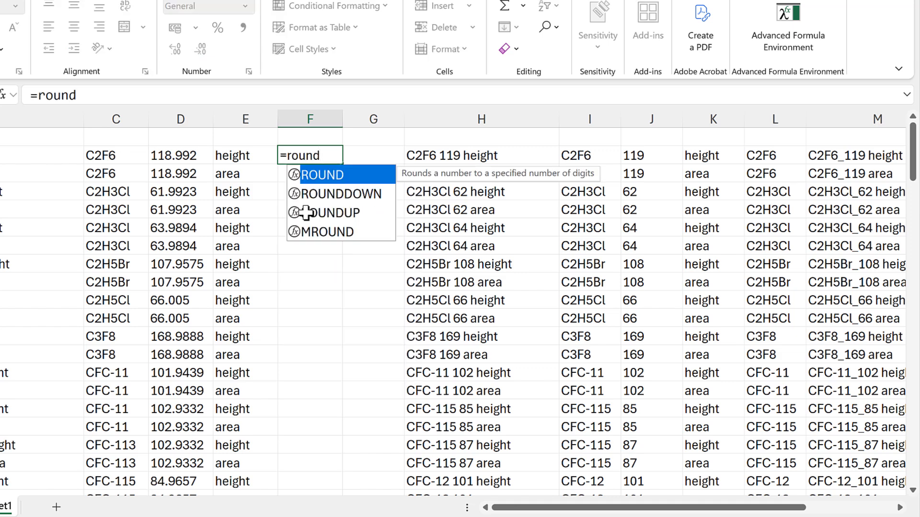
key(Tab)
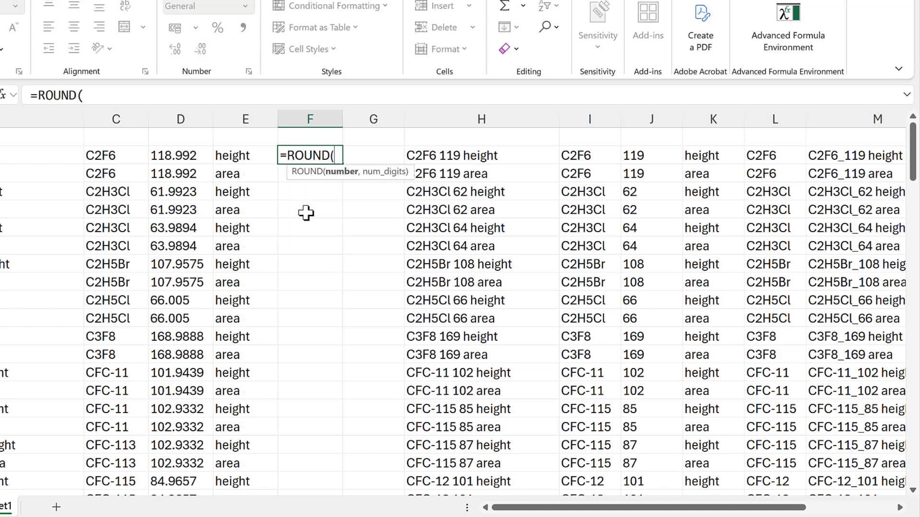
click(186, 159)
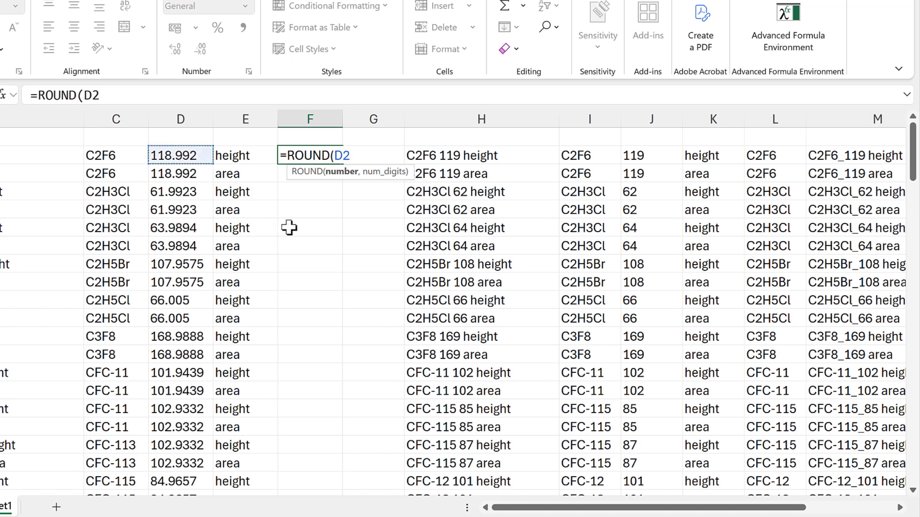
text(,)
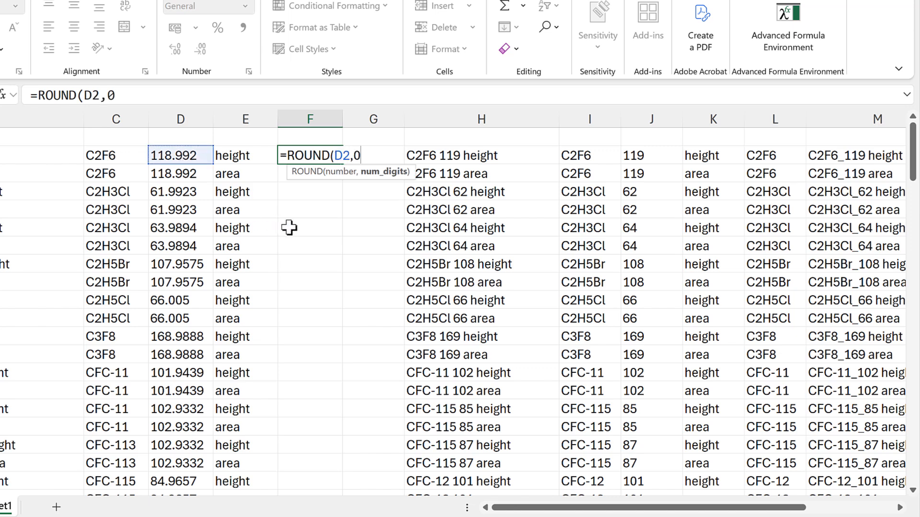
text(0))
key(Return)
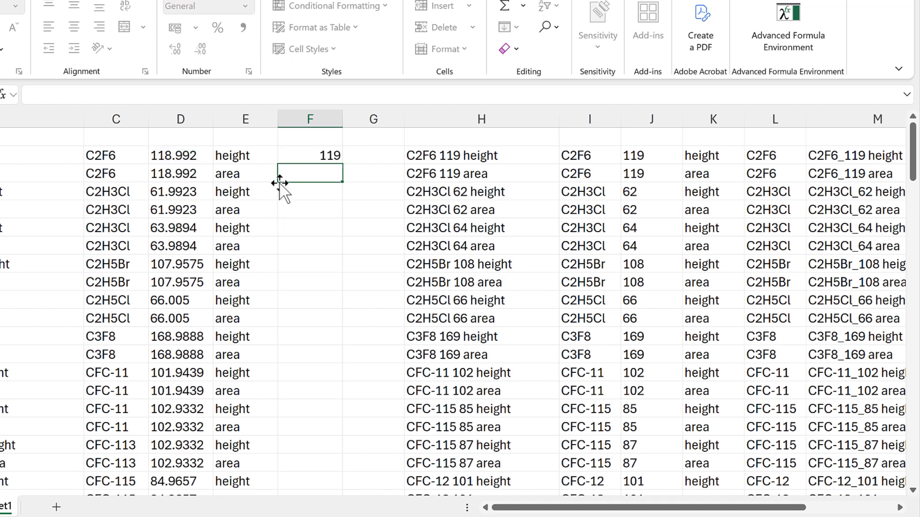
click(314, 150)
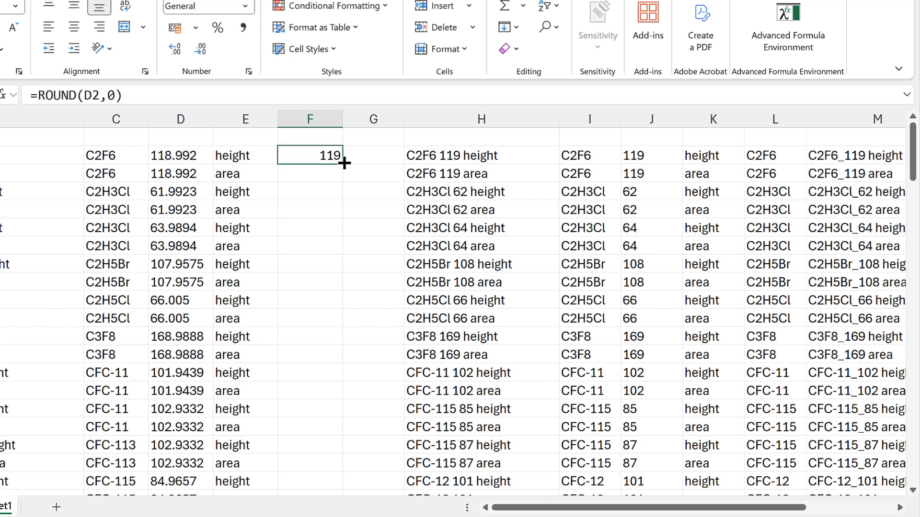
double_click(344, 164)
- Insert a blank column at F, just before the rounded masses
click(360, 115)
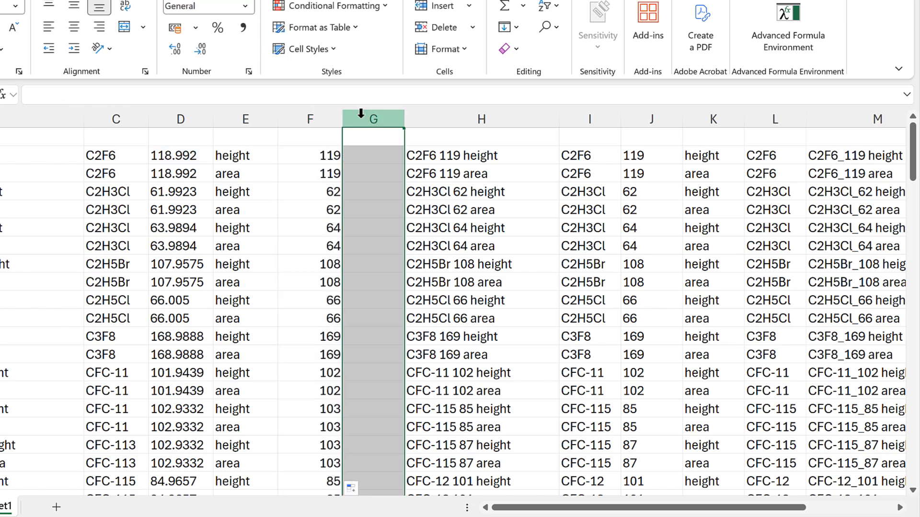
right_click(361, 115)
click(312, 117)
click(312, 117)
right_click(312, 118)
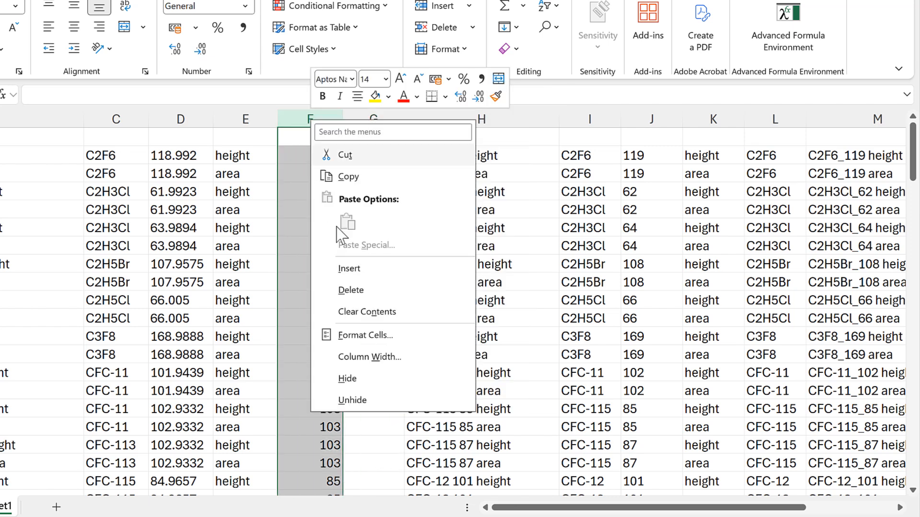
click(345, 268)
- Copy the XLOOKUP formula from M2 into F2 and check that its references read =XLOOKUP(C2,$P$7:$P$13,$Q$7:$Q$13,C2)
click(288, 153)
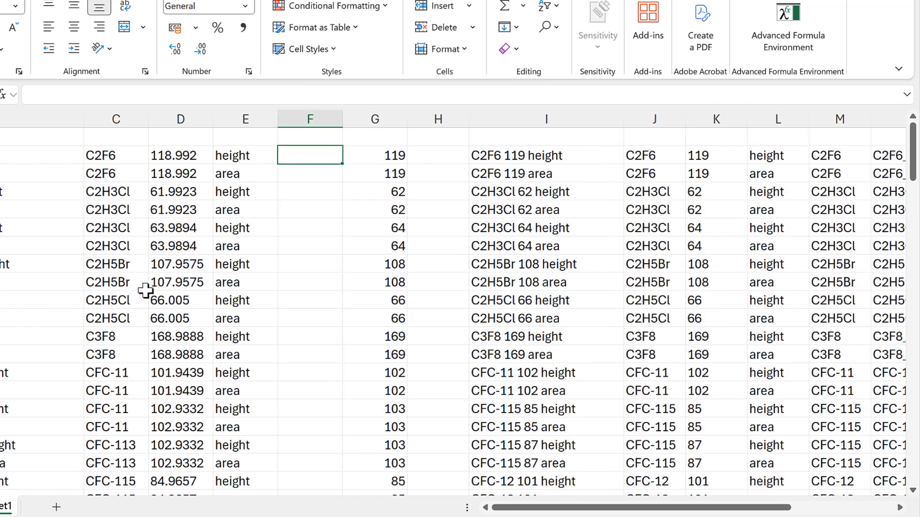
click(822, 155)
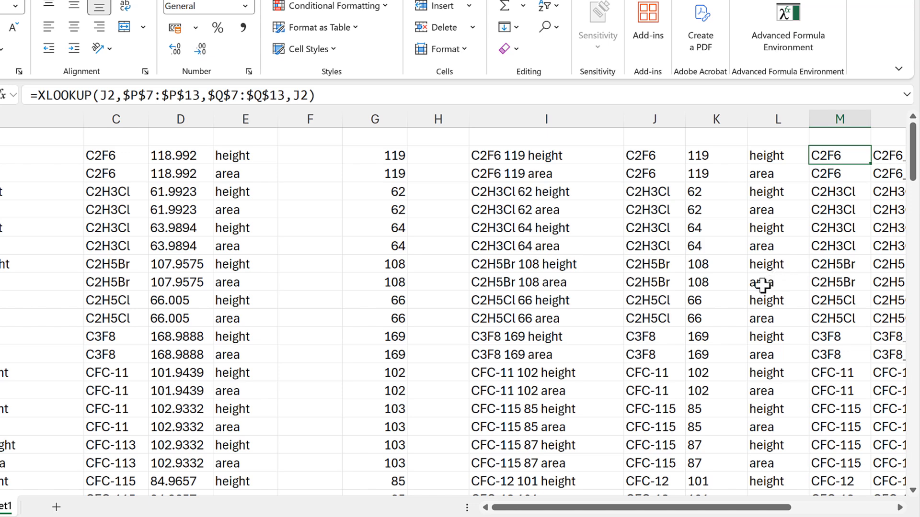
key(ctrl+c)
click(307, 161)
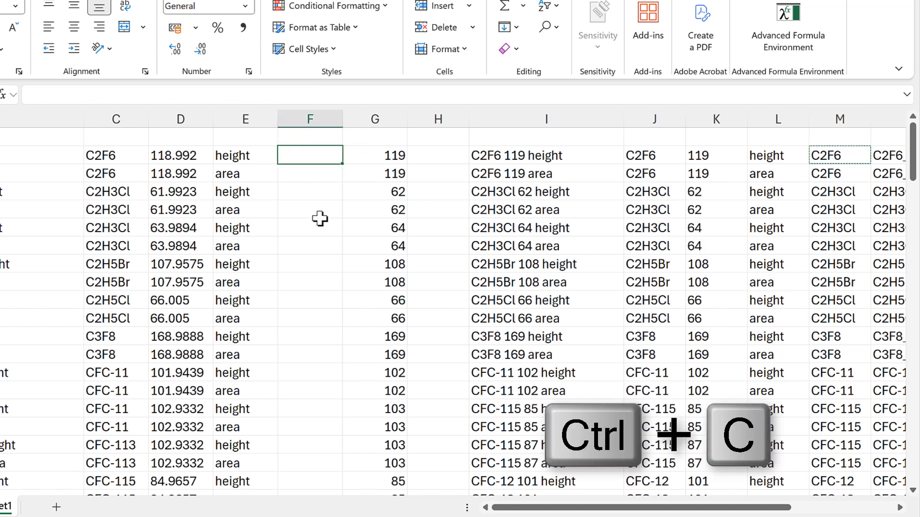
key(ctrl+v)
click(330, 92)
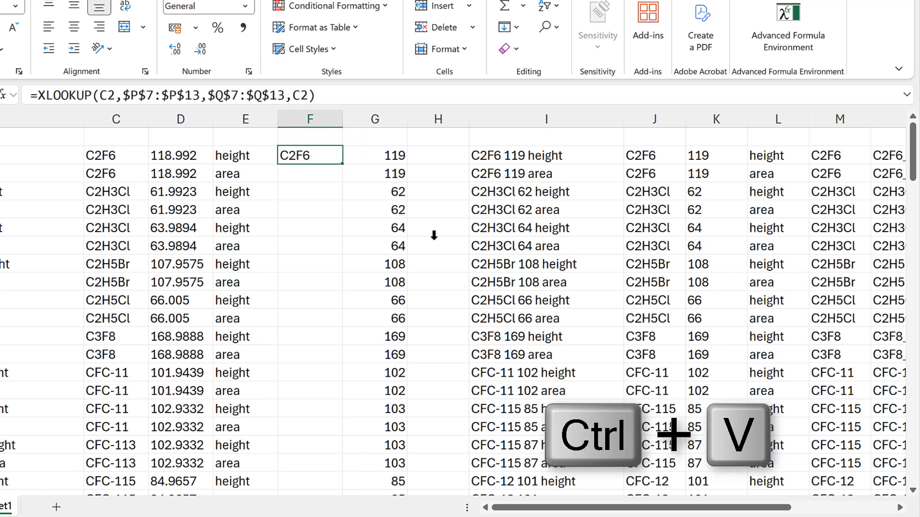
drag(603, 509, 532, 508)
key(Return)
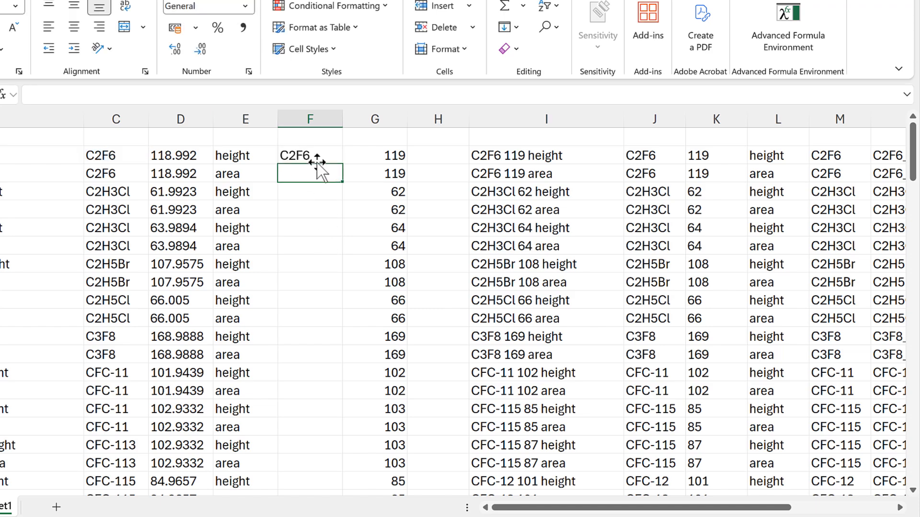
- Fill the XLOOKUP formula in F2 down column F and review the replaced compound names
click(318, 156)
double_click(342, 164)
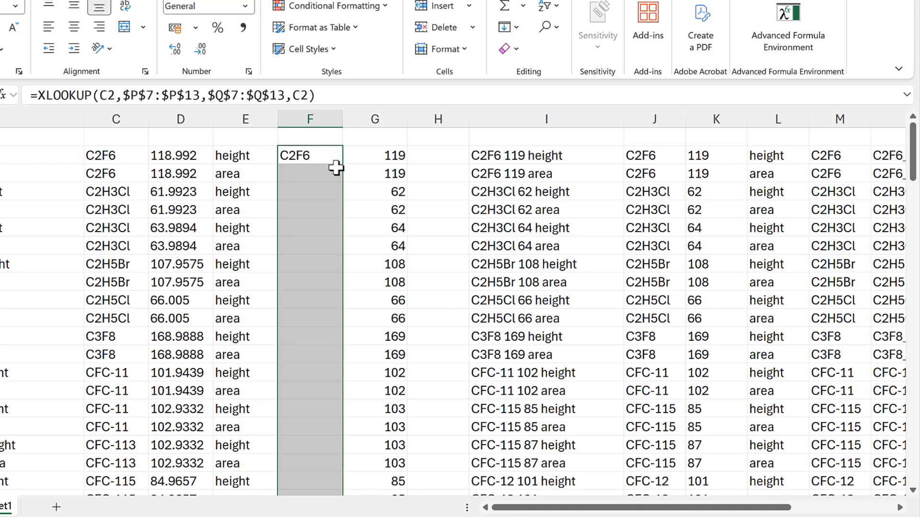
click(309, 174)
scroll(330, 266, down, 2)
scroll(331, 271, down, 10)
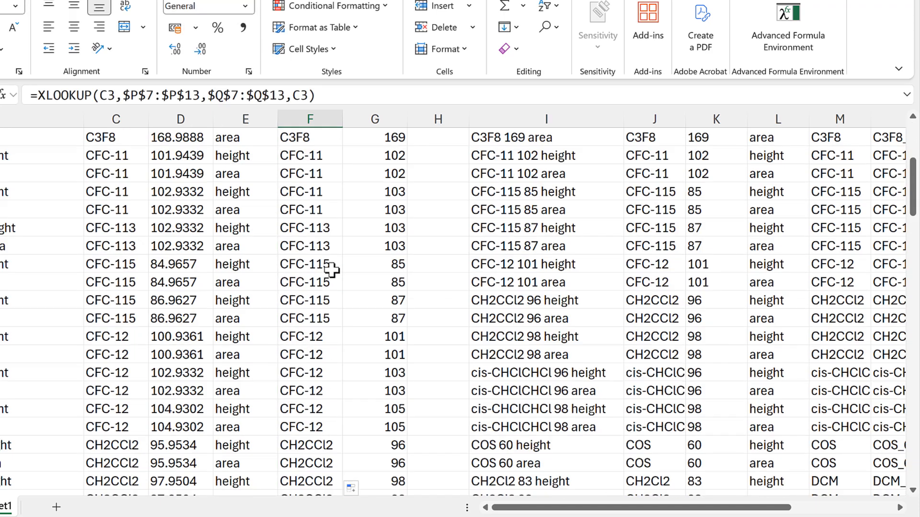
- Compare the replaced compound names in column F with the original names in column C, including the row 92 lookup
scroll(332, 271, down, 12)
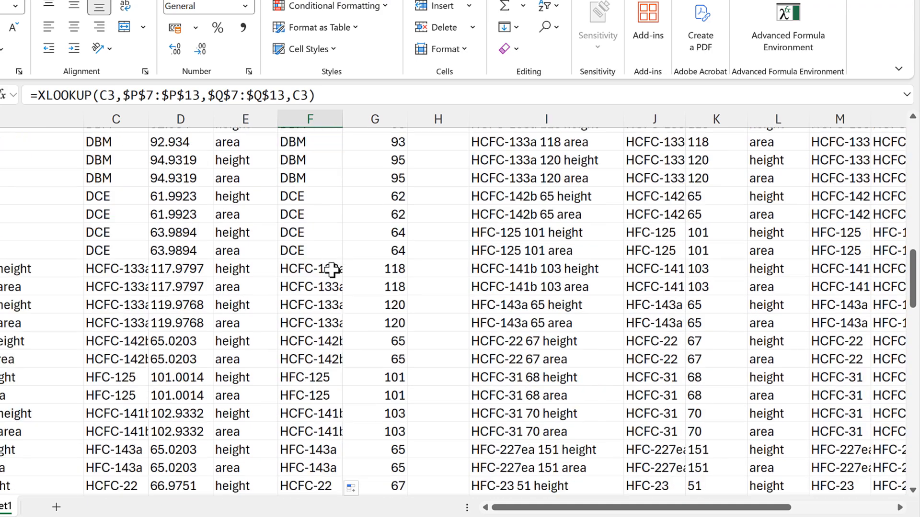
scroll(332, 271, down, 5)
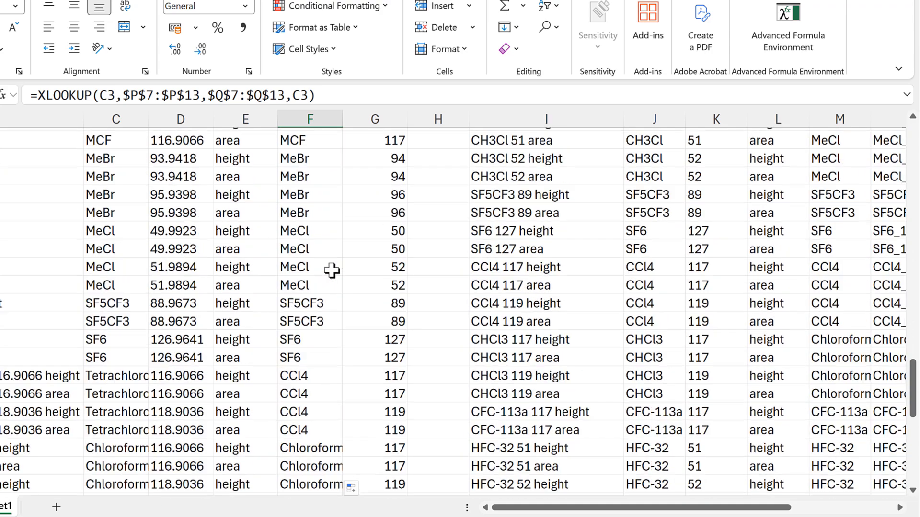
drag(118, 261, 332, 317)
click(315, 270)
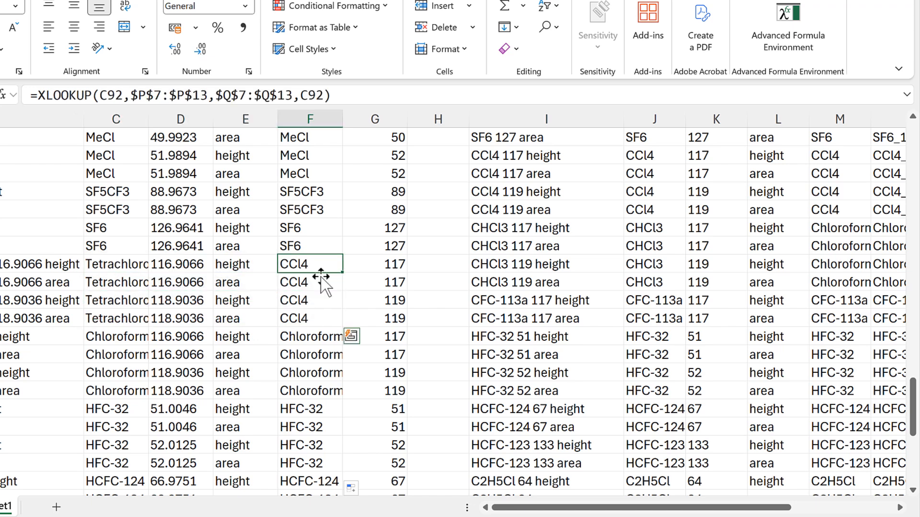
scroll(340, 353, up, 13)
scroll(343, 353, up, 15)
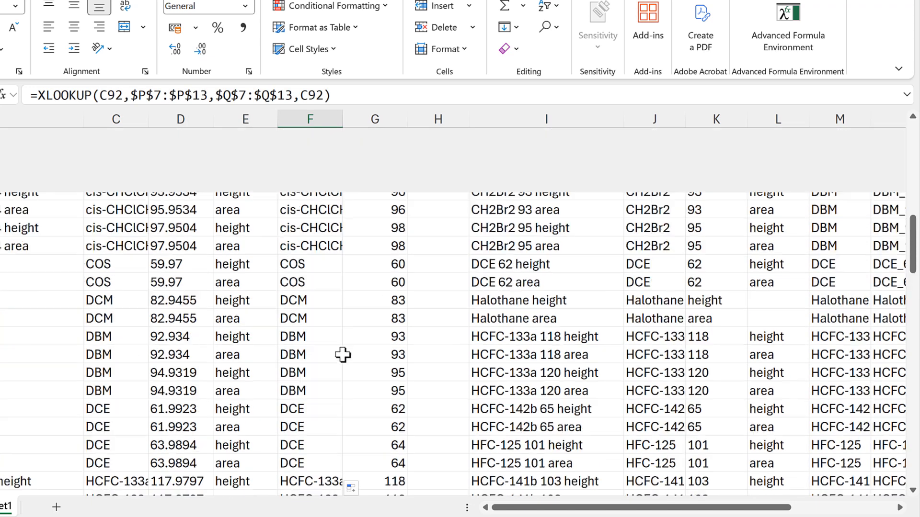
- Widen column F and insert a blank column at H, just after the rounded masses
drag(342, 120, 362, 119)
click(461, 118)
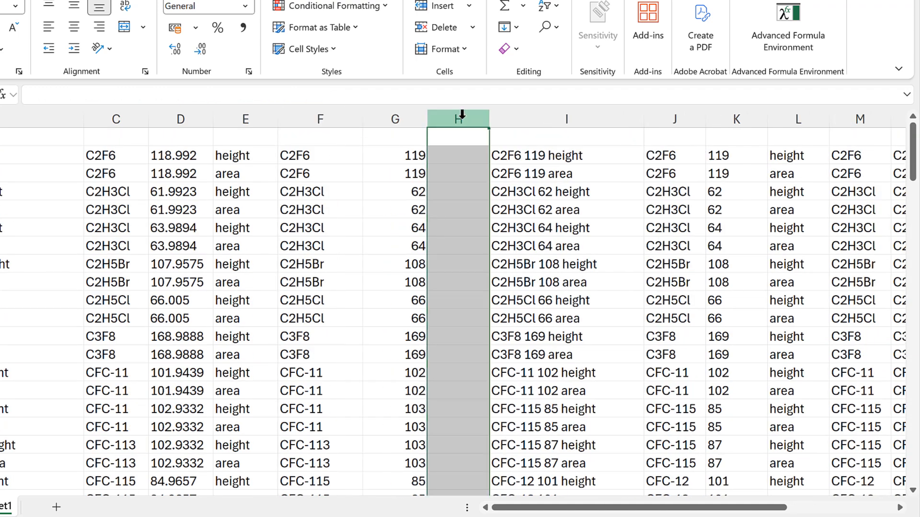
right_click(462, 115)
click(500, 263)
- Enter =CONCAT(F2,"_",G2," ",E2) in H2 to rejoin the name, rounded mass and measurement type
click(460, 156)
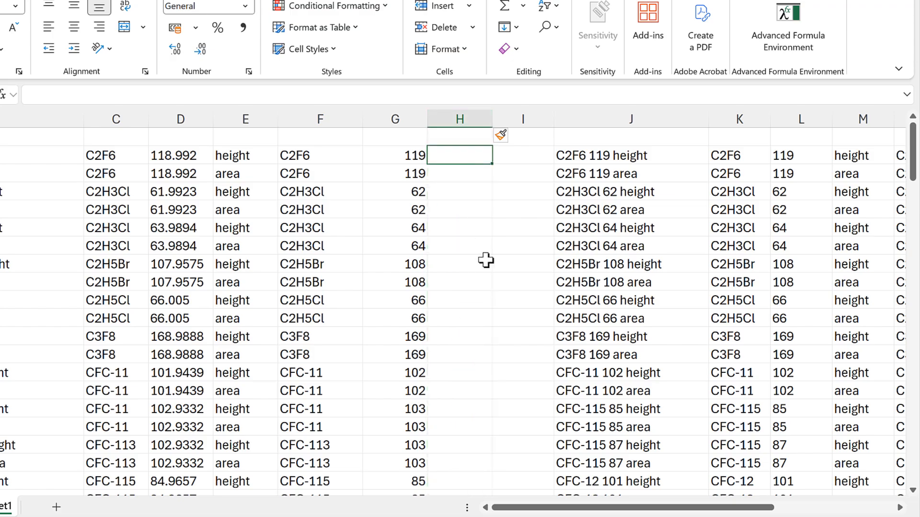
text(=co)
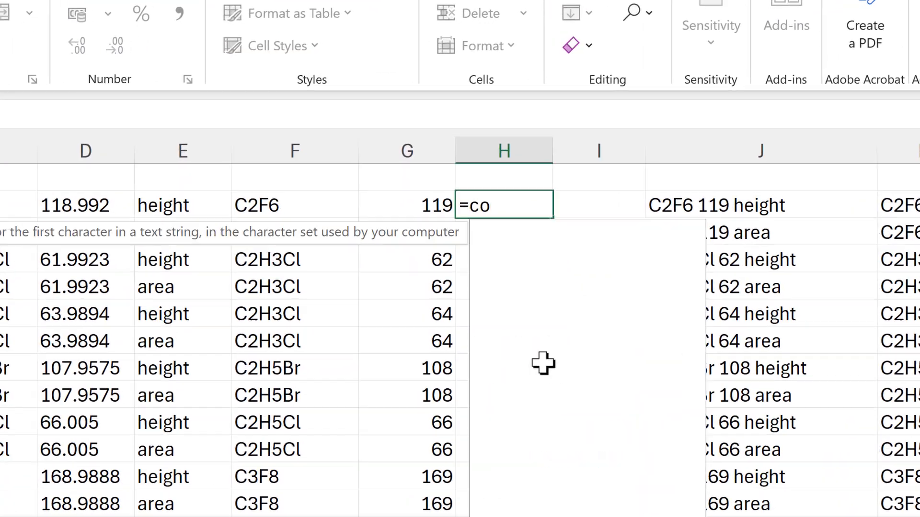
text(ncat)
key(Tab)
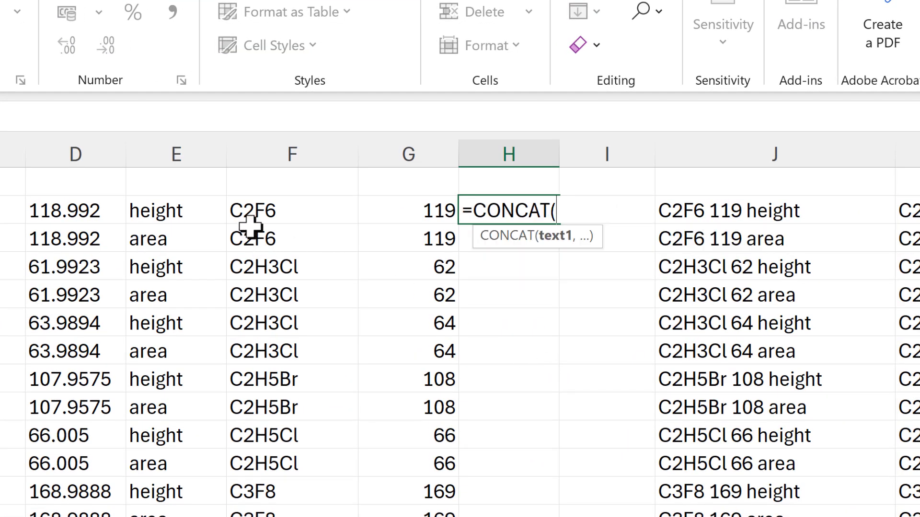
click(261, 211)
text(,)
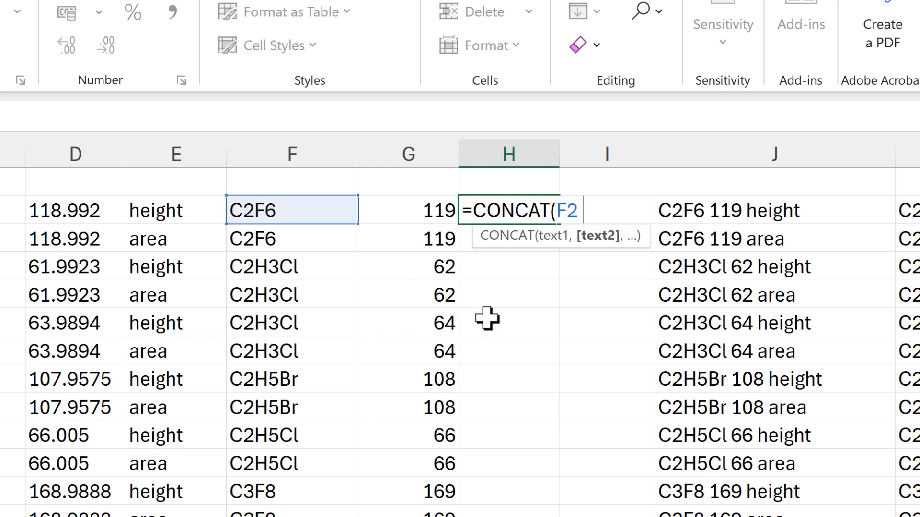
text("_",)
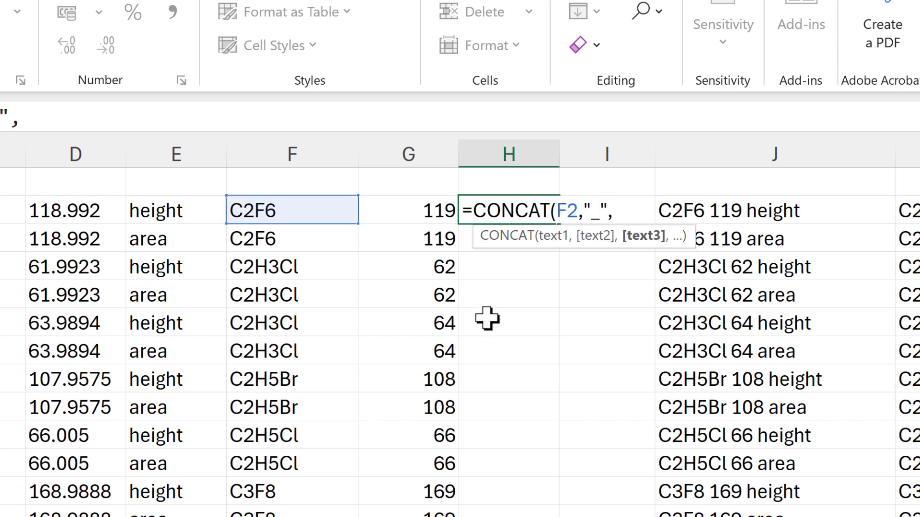
click(430, 212)
text(,")
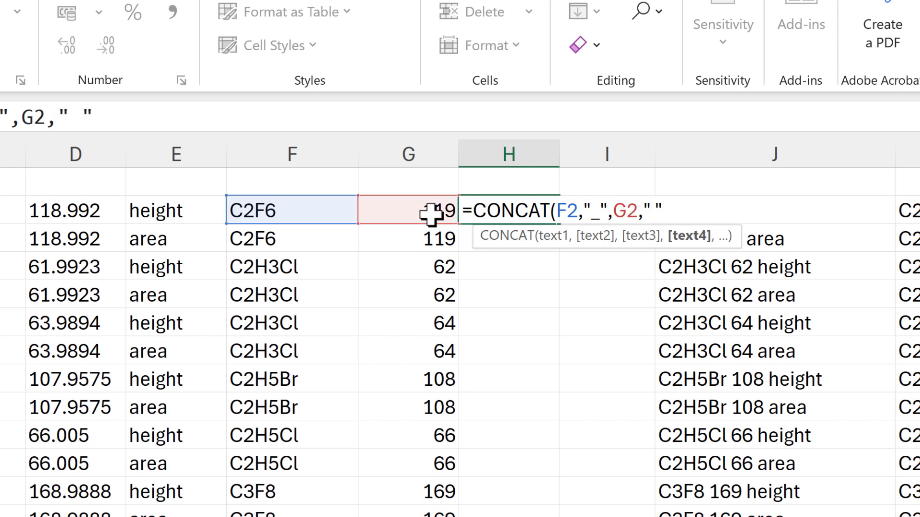
text( ",)
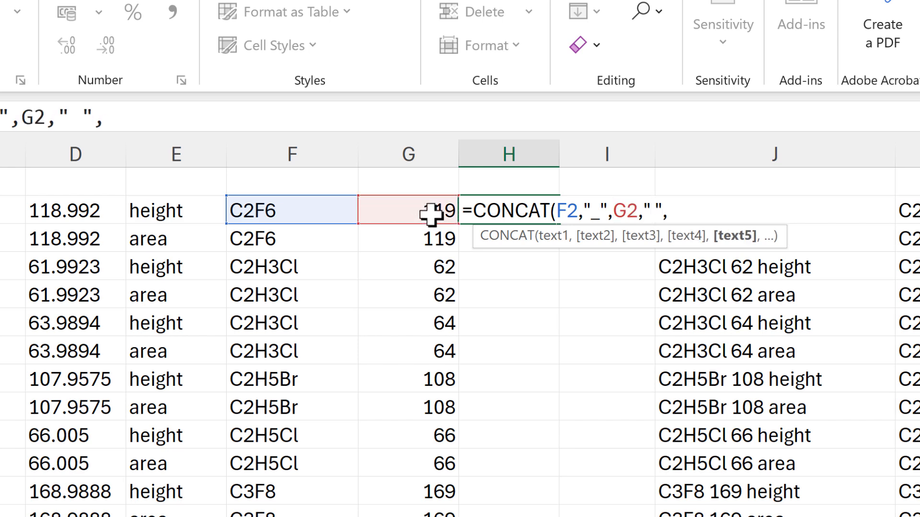
click(176, 213)
text())
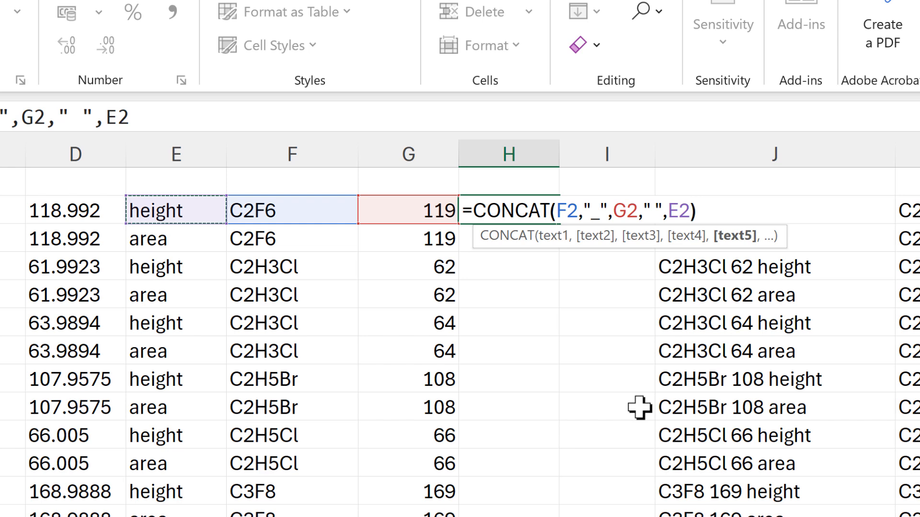
key(Return)
- Fill the CONCAT formula in H2 down column H and fit the column width to its contents
click(536, 213)
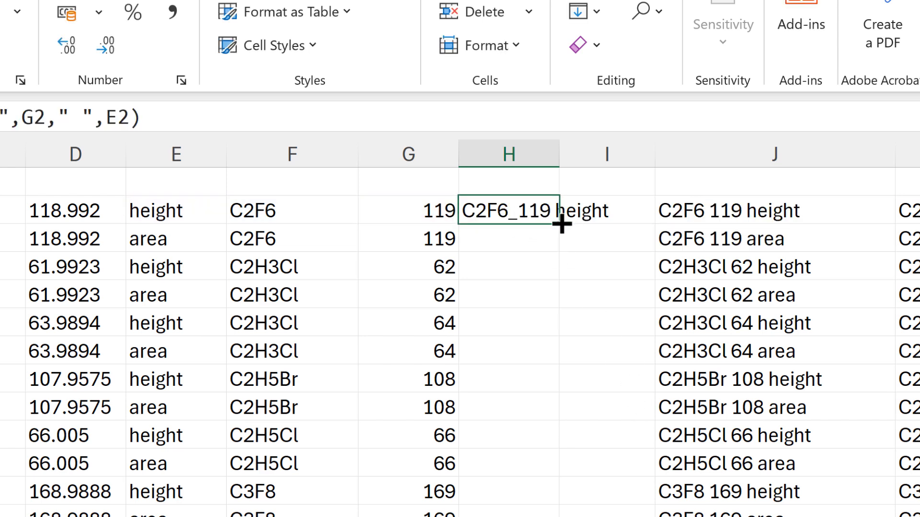
double_click(562, 224)
click(534, 207)
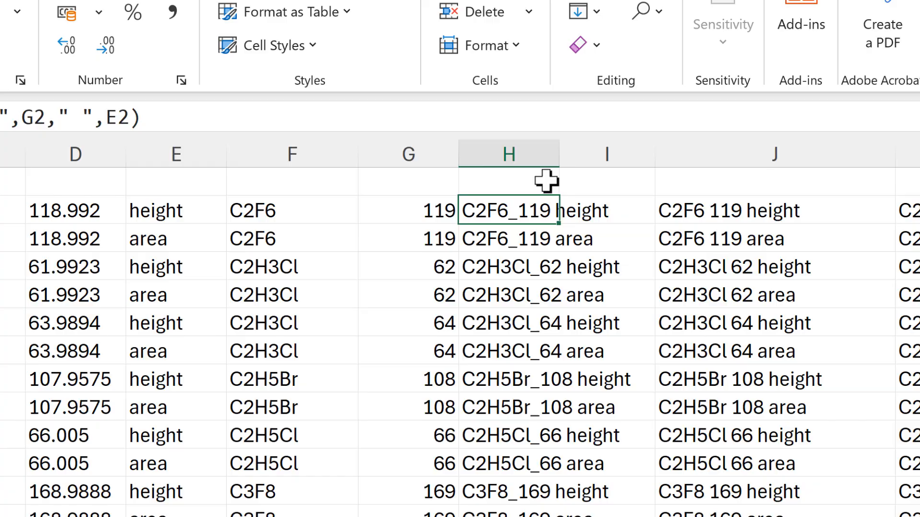
double_click(559, 154)
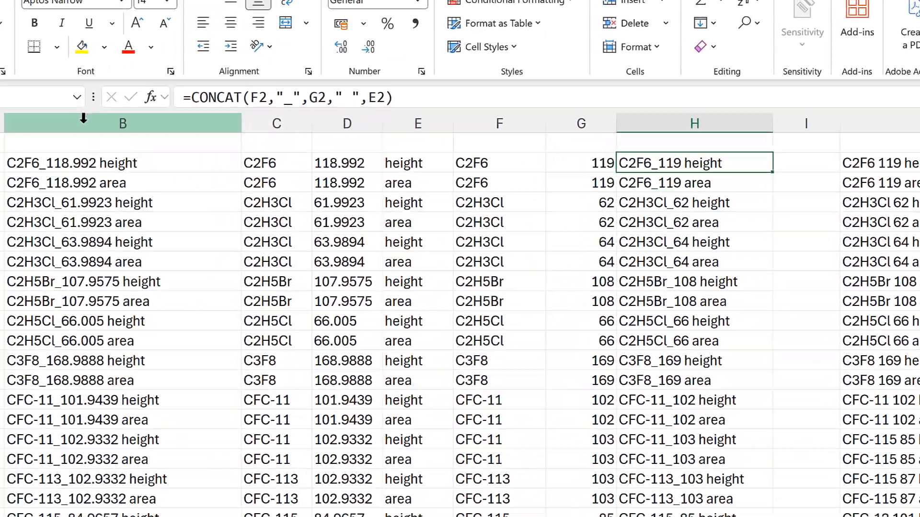
- Hide columns B to G and J to N, and check the joining formulas in H2 and O2
drag(29, 132, 512, 125)
right_click(603, 114)
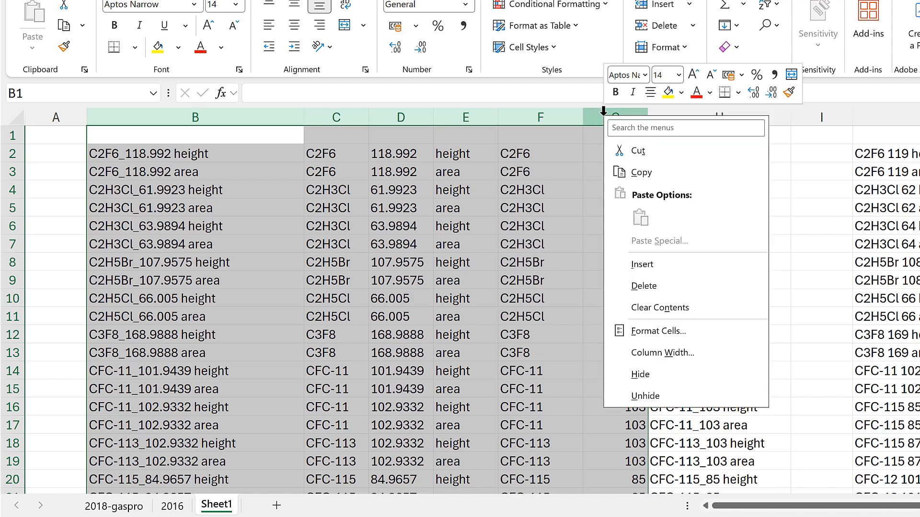
click(648, 378)
drag(326, 110, 659, 114)
right_click(666, 116)
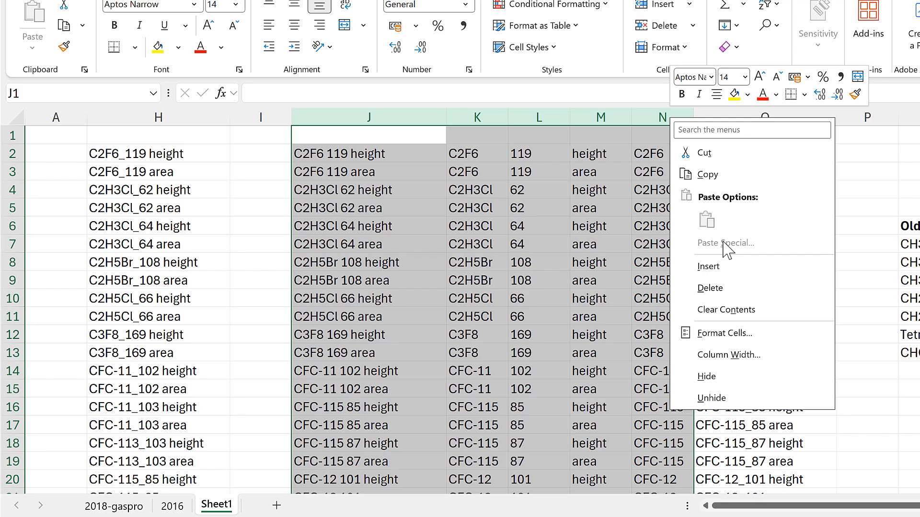
click(726, 377)
click(144, 151)
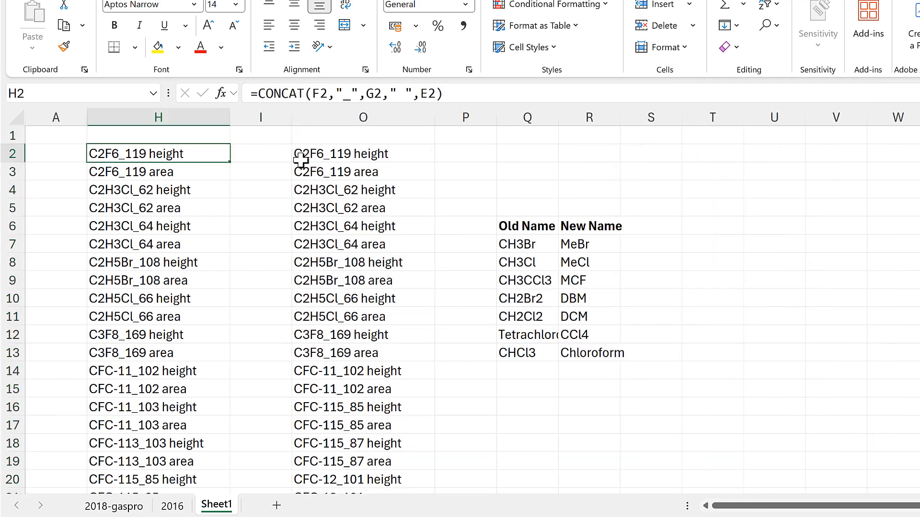
click(309, 151)
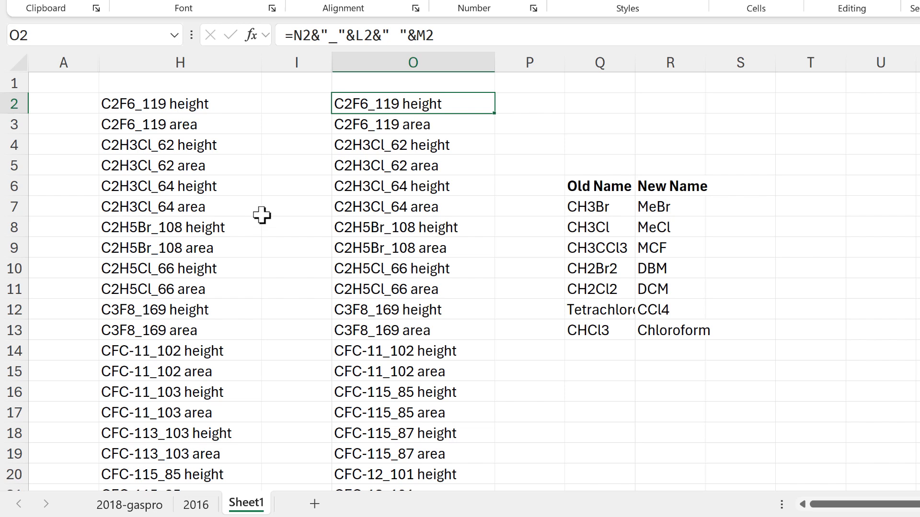
- Enter =COUNTIF($O$2:$O$115,H2) in I2 to test whether the heading in H2 occurs in column O
click(268, 100)
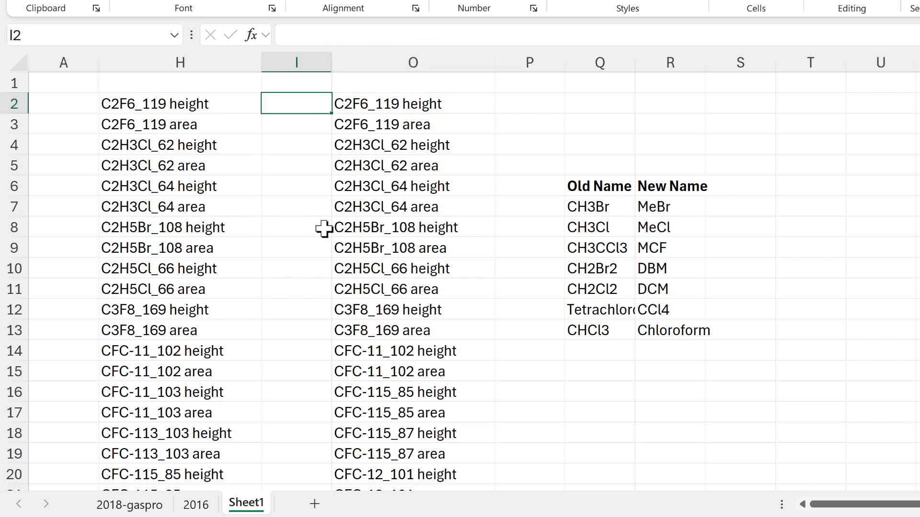
text(=countif)
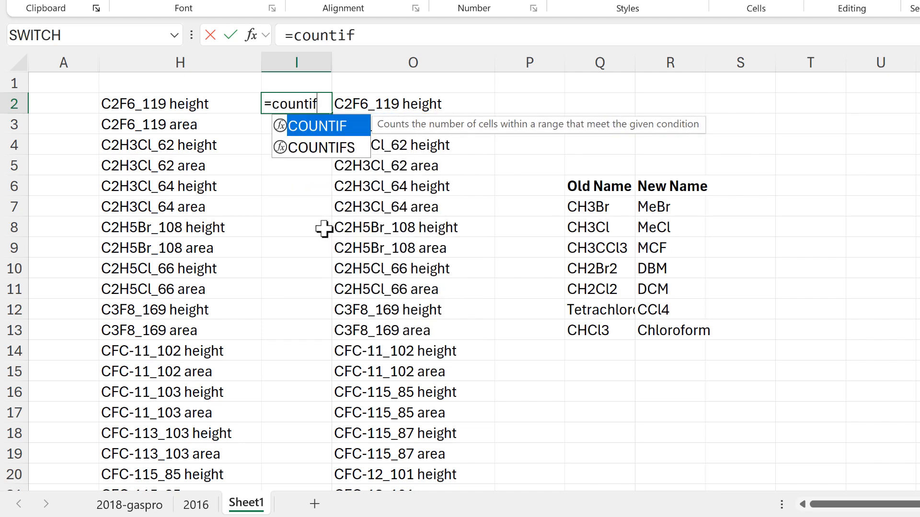
key(Tab)
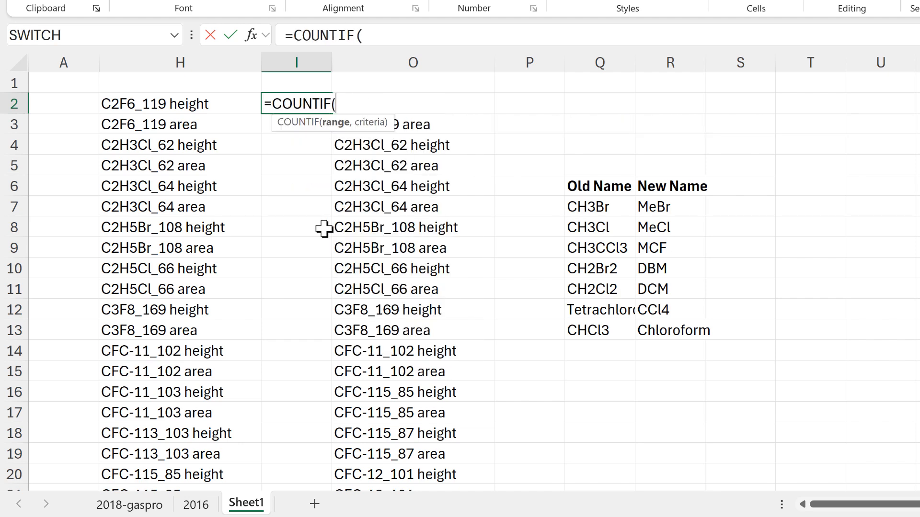
click(423, 78)
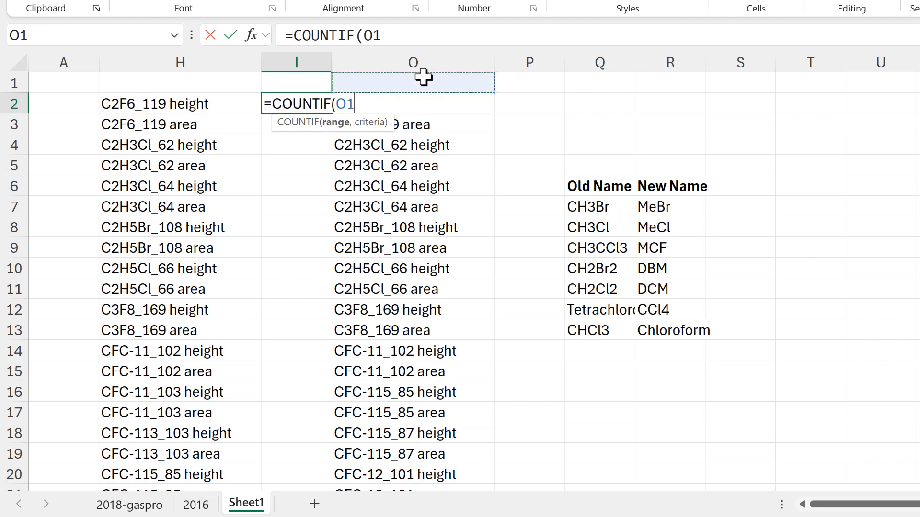
key(Down)
key(ctrl+shift+Down)
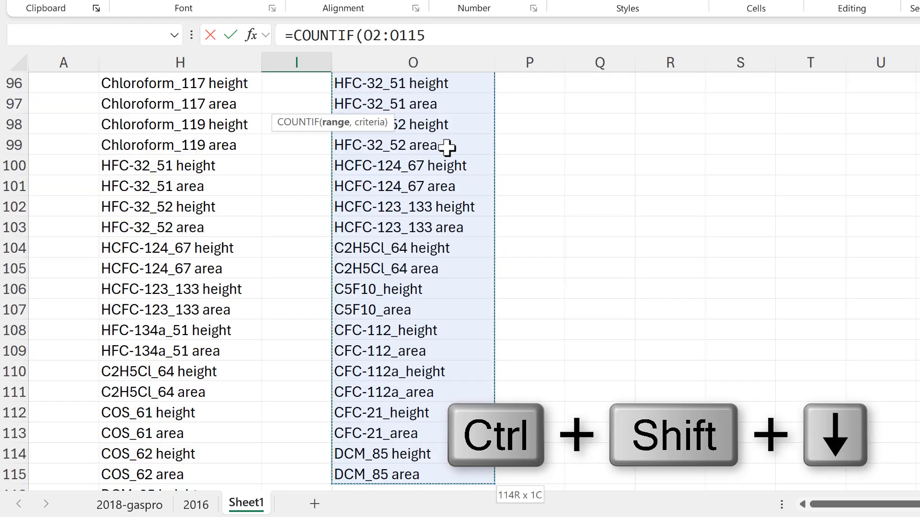
key(F4)
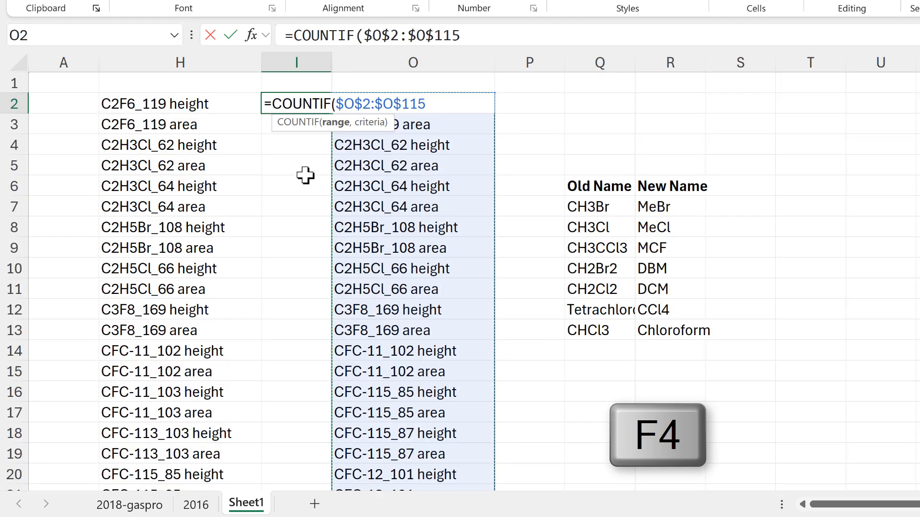
text(,)
click(172, 103)
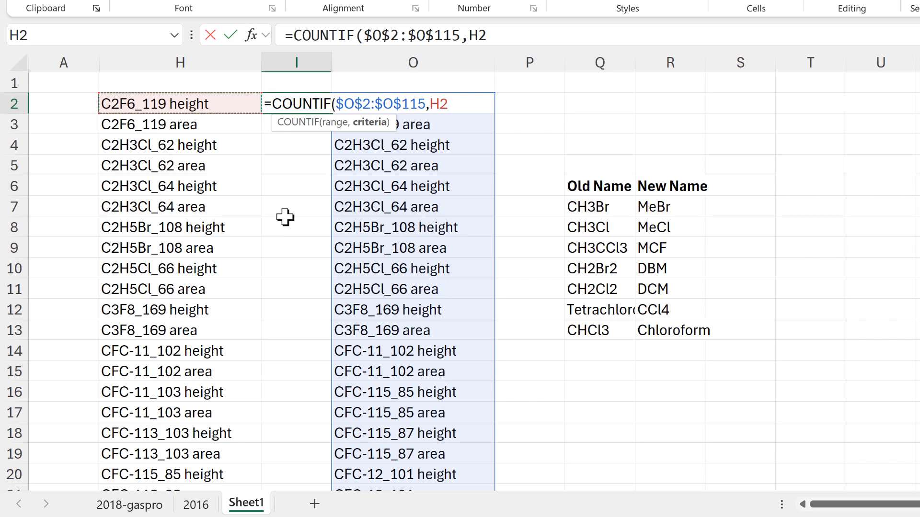
key(Return)
- Fill the COUNTIF formula in I2 down column I and check the formula in I3
click(305, 103)
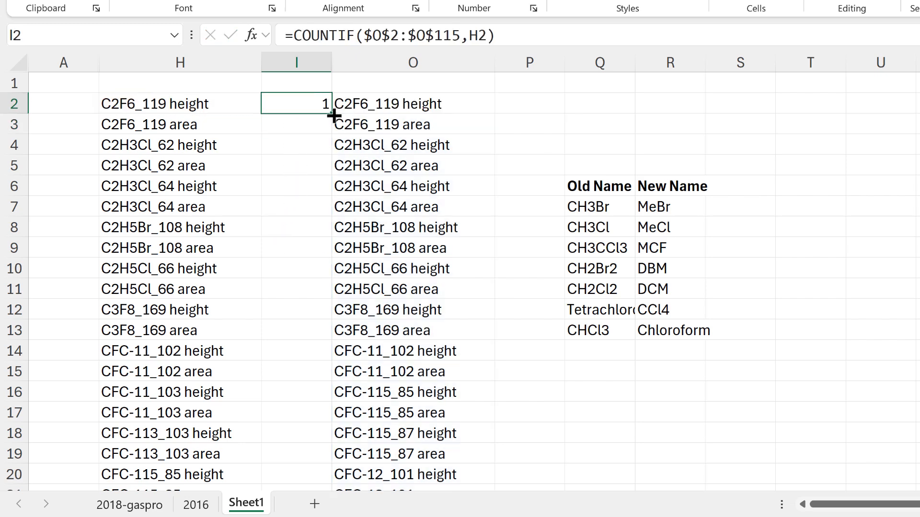
double_click(333, 115)
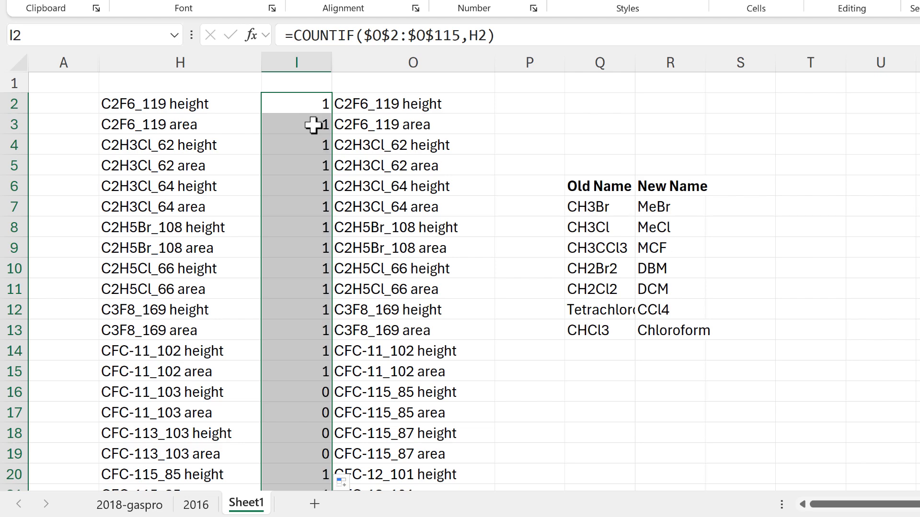
click(312, 124)
- Examine the counts down column I for headings in column H without a match in column O, starting with rows 16 to 19
scroll(333, 279, down, 2)
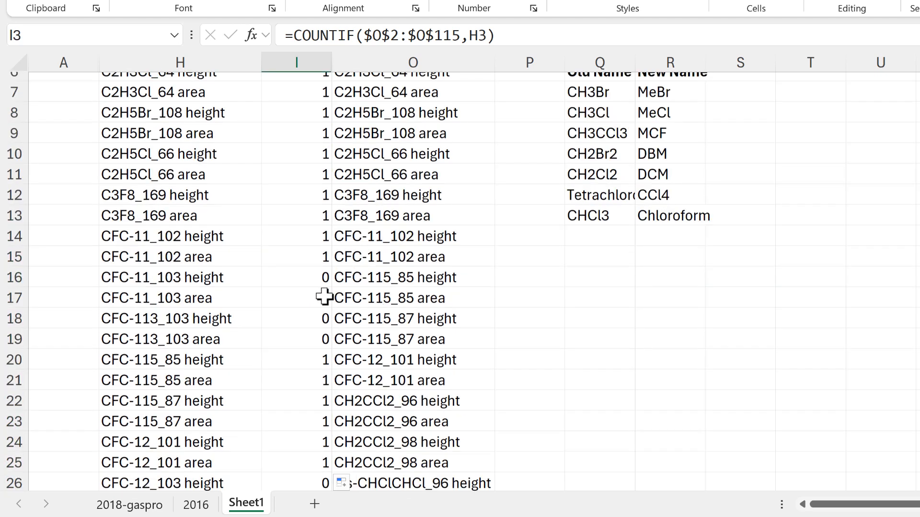
drag(226, 269, 251, 287)
drag(294, 315, 298, 329)
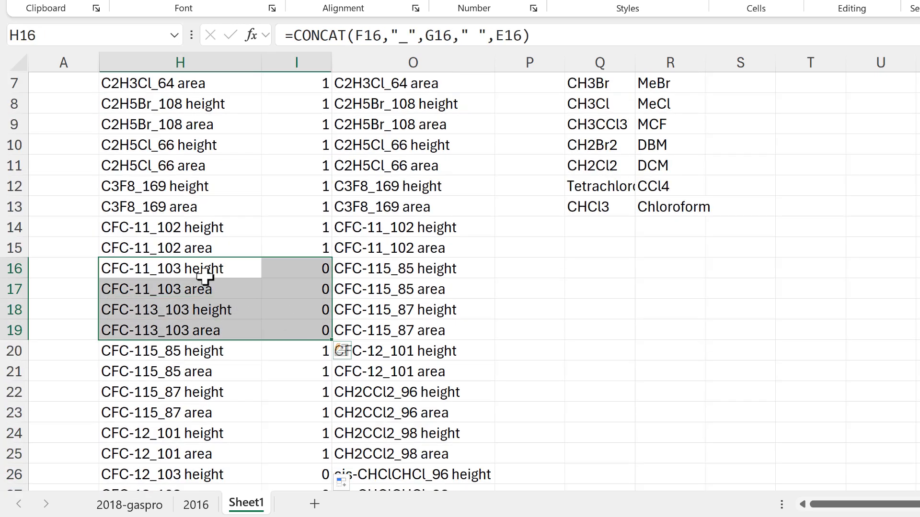
click(205, 268)
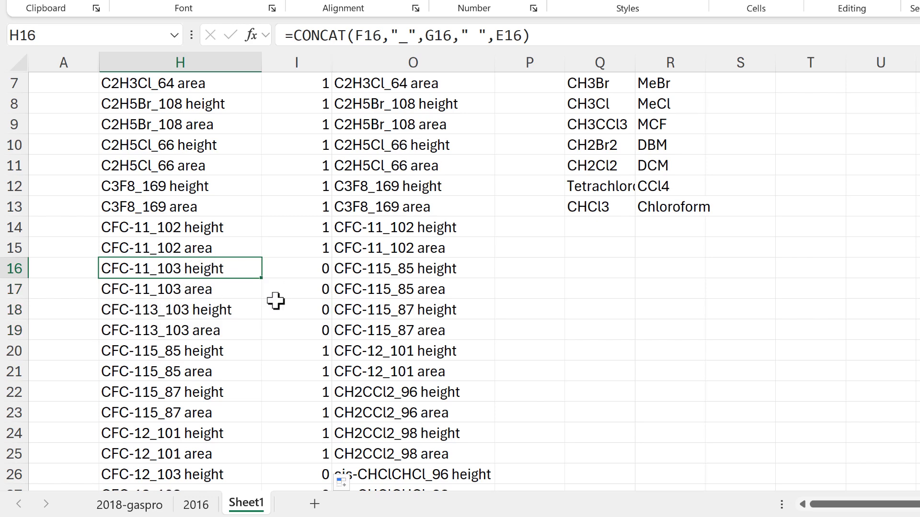
scroll(309, 339, down, 6)
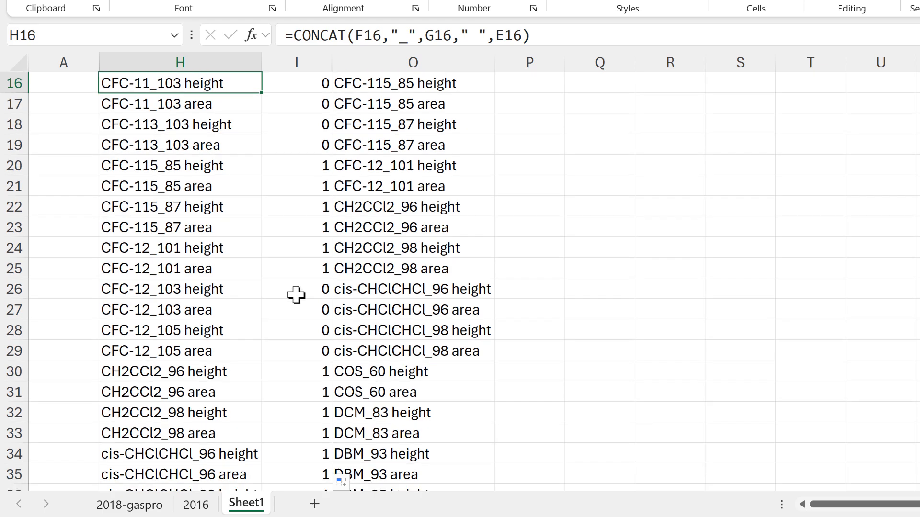
scroll(282, 204, down, 5)
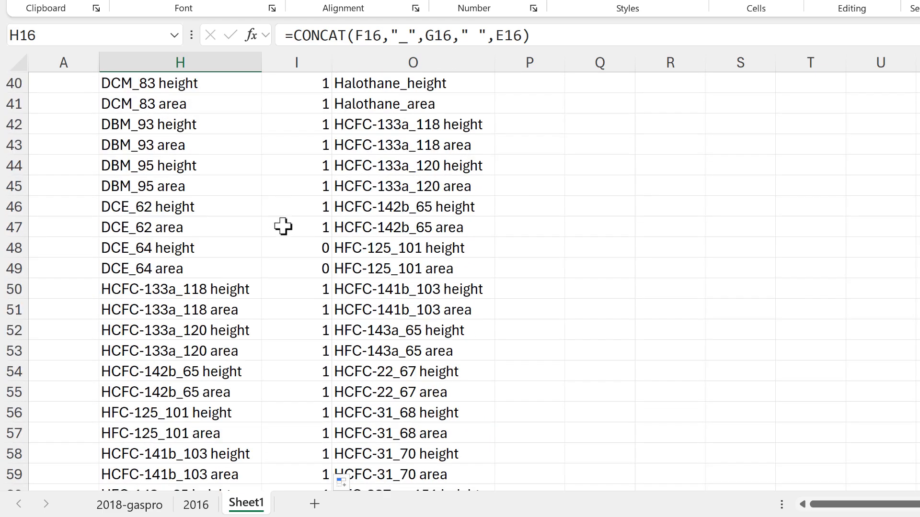
scroll(298, 271, down, 2)
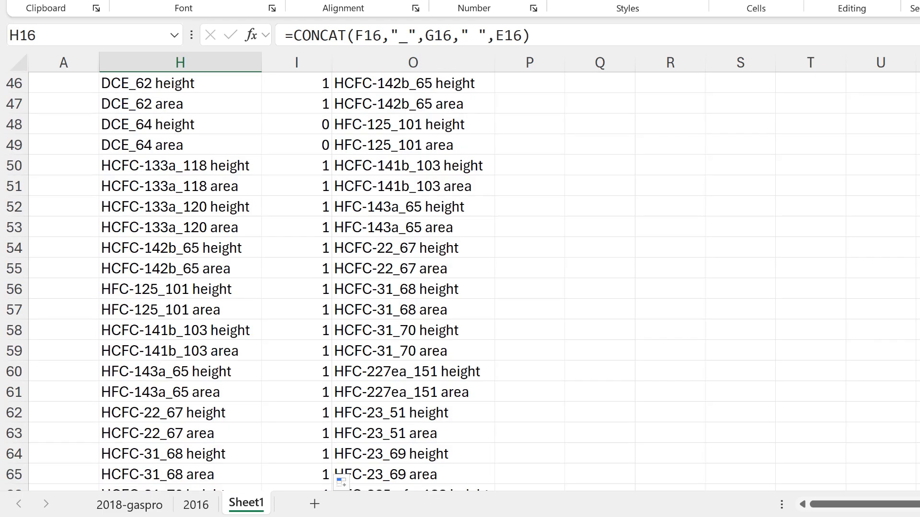
- Enter =FILTER(H2:H119,I2:I119=0) in P3 to list the column H headings that have no match in column O
scroll(460, 283, up, 15)
drag(602, 186, 545, 131)
click(545, 131)
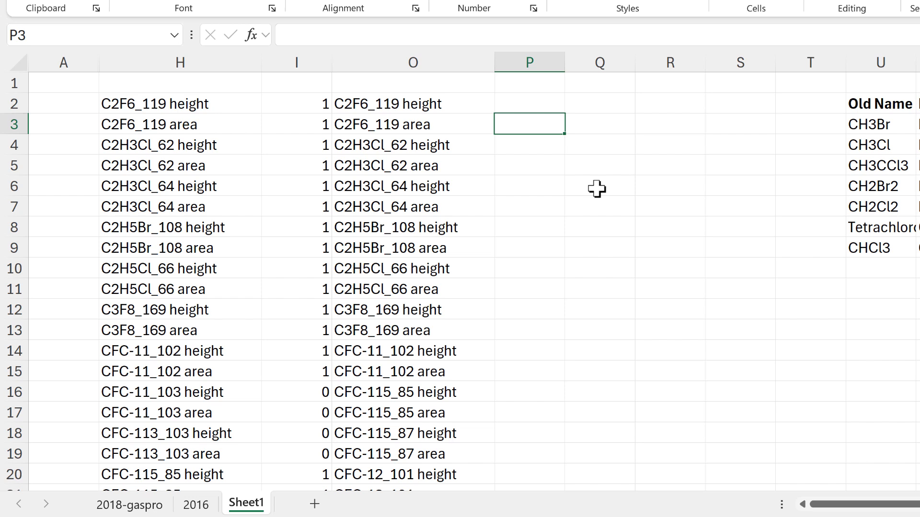
text(=filter)
key(Tab)
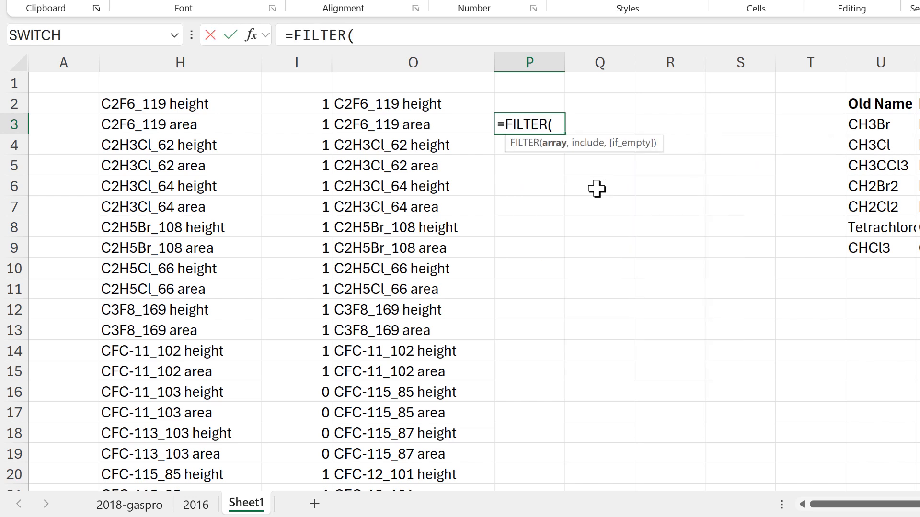
click(190, 103)
key(ctrl+shift+Down)
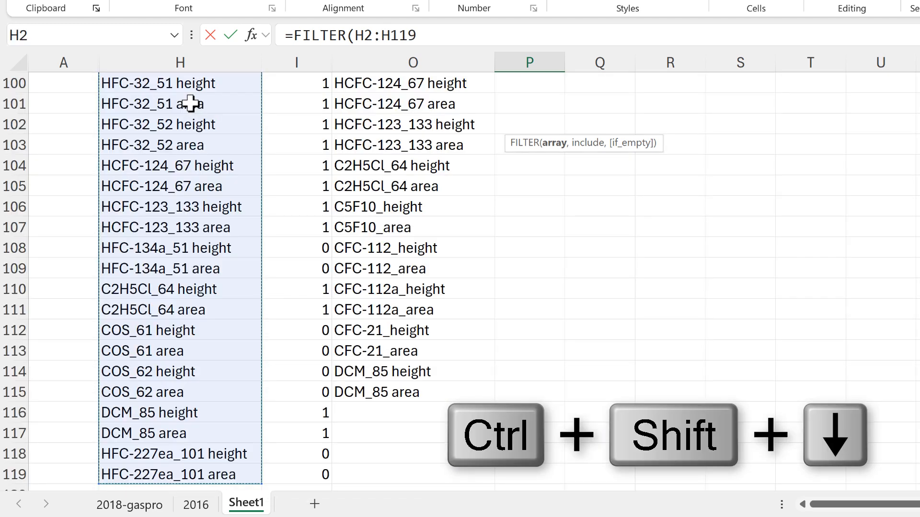
text(,)
click(303, 166)
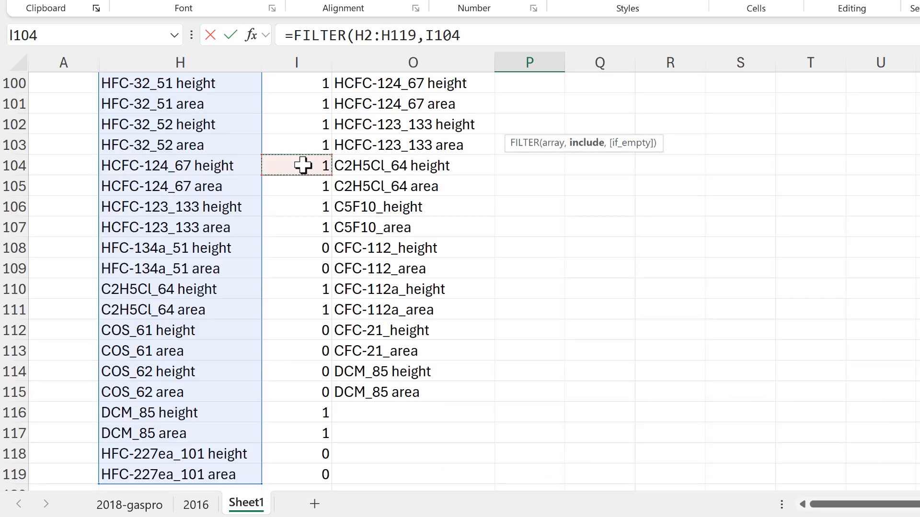
key(ctrl+Up)
key(ctrl+shift+Down)
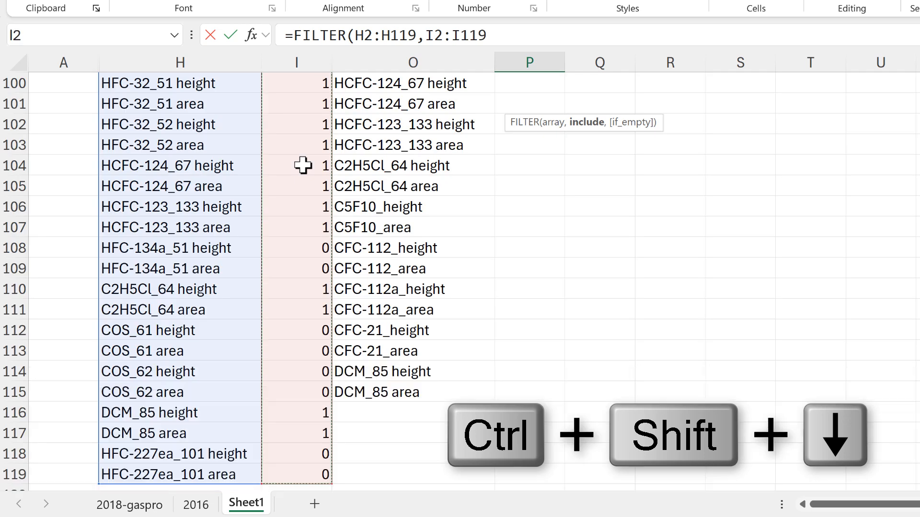
text(=0)
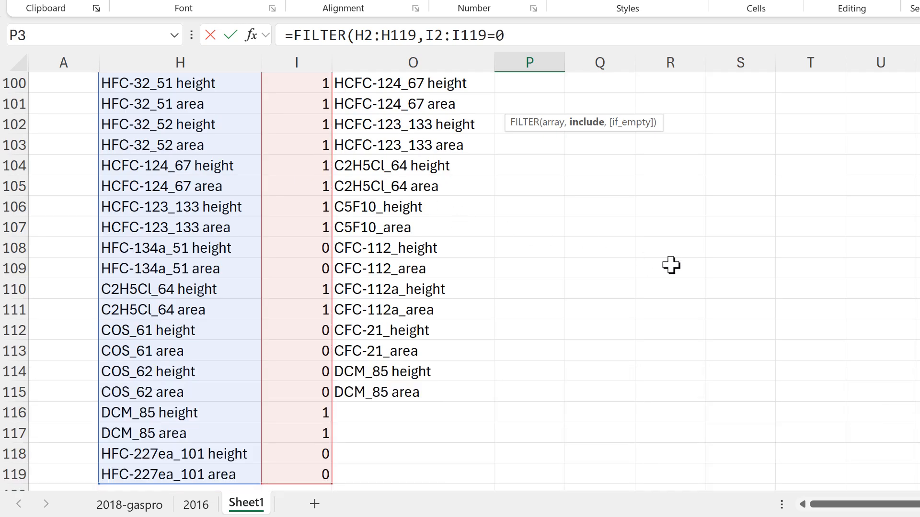
text())
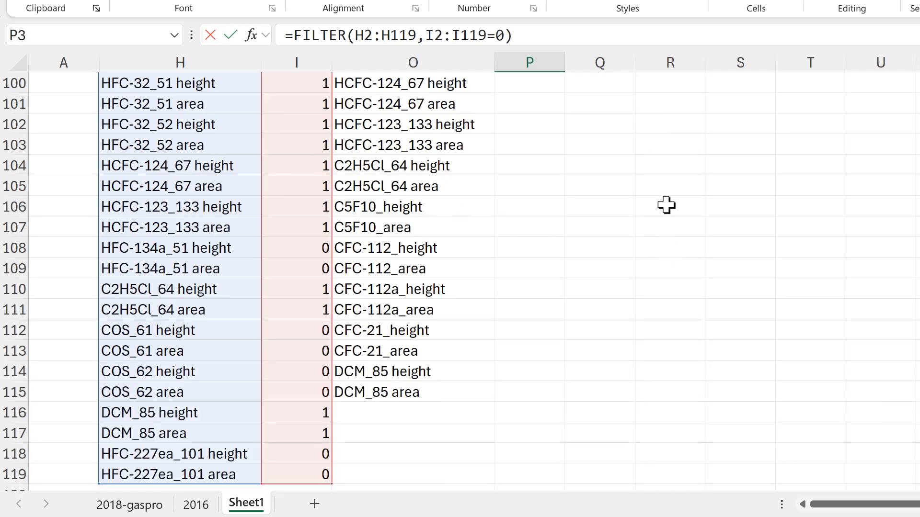
key(Return)
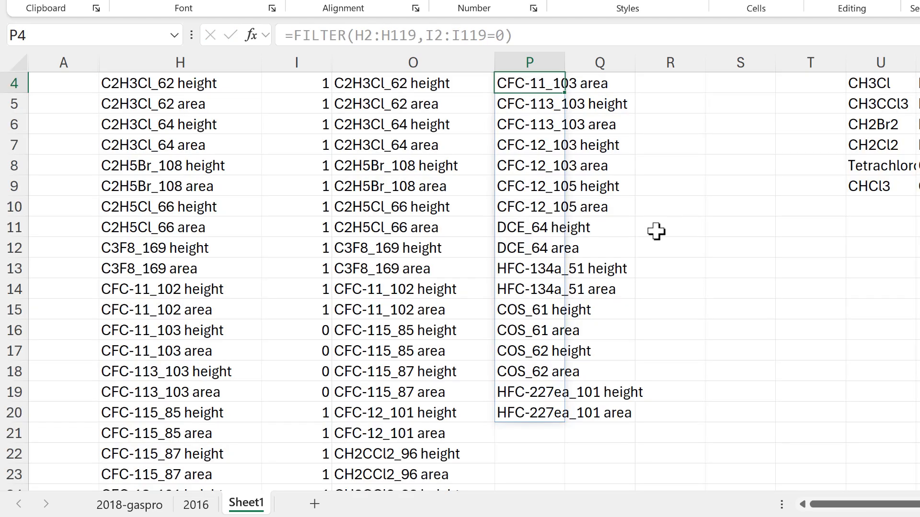
- Widen column P to fit the filtered heading names
scroll(655, 230, up, 1)
click(558, 126)
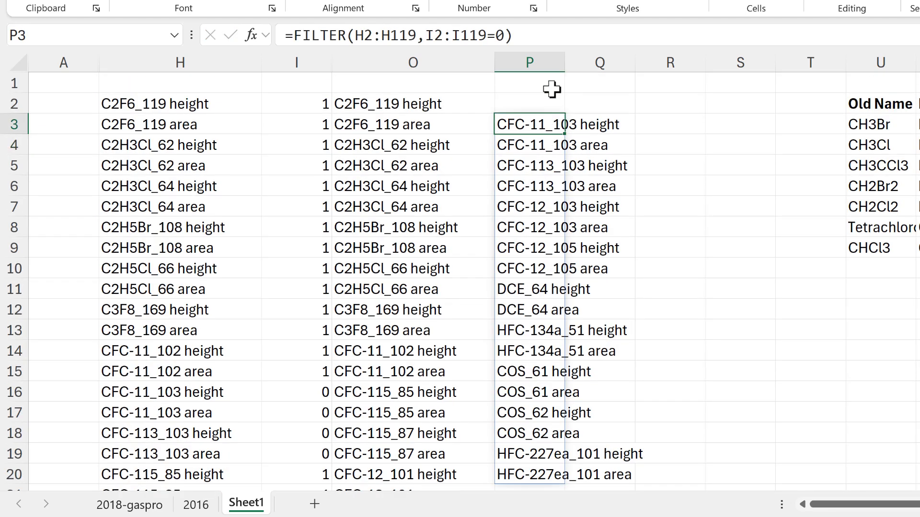
double_click(566, 62)
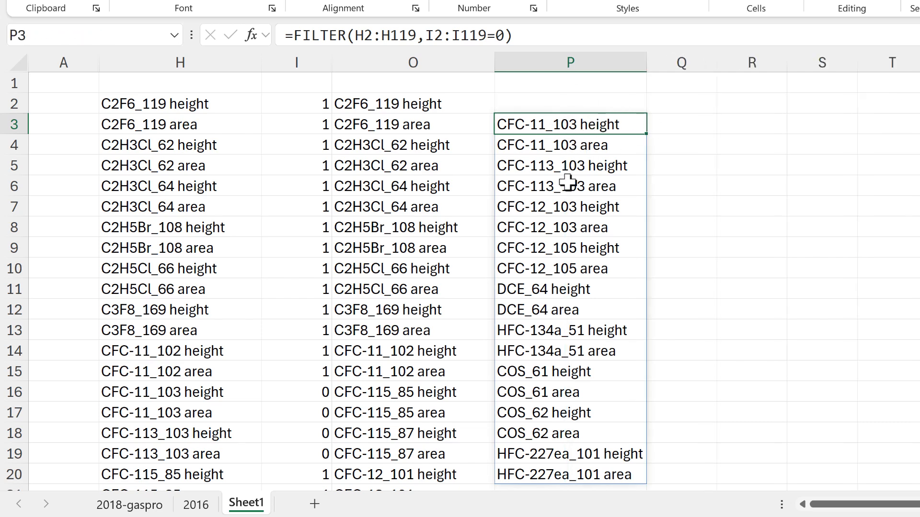
- Move the FILTER formula from P3 to O116, directly below the last heading in column O
key(ctrl+x)
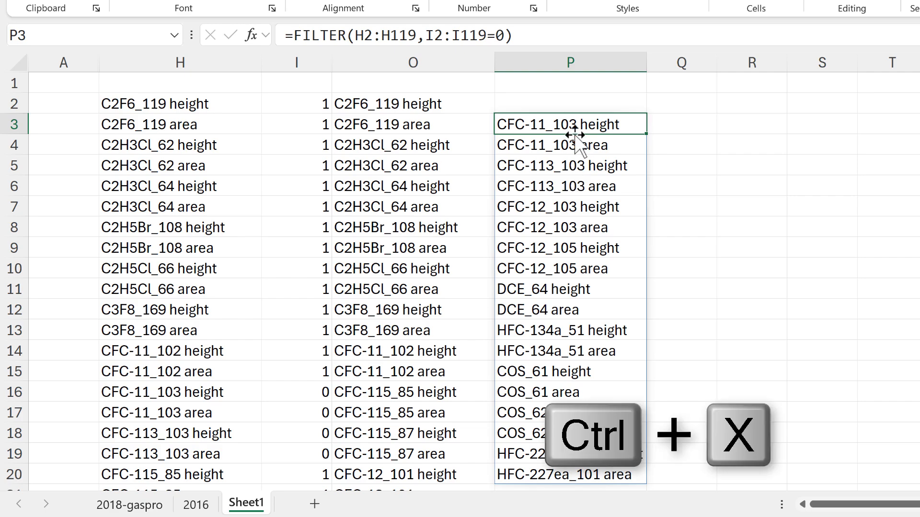
scroll(382, 236, down, 12)
scroll(382, 236, down, 20)
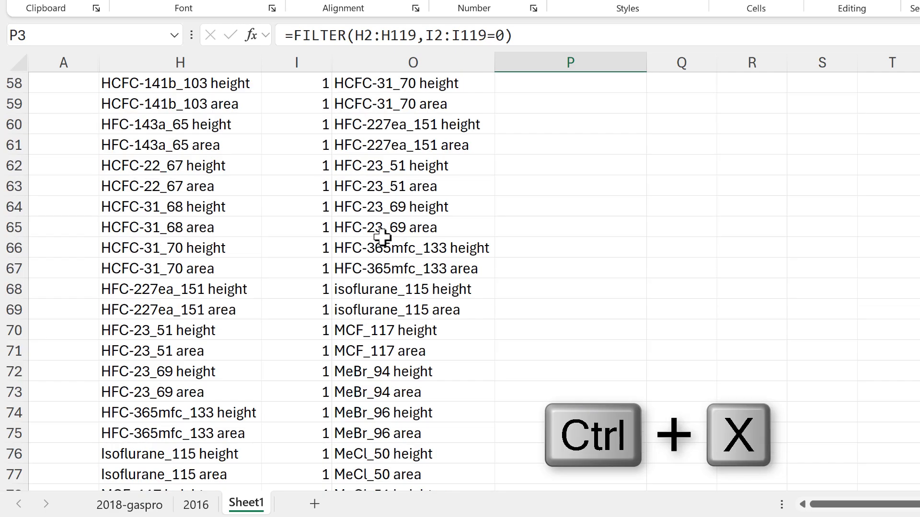
scroll(382, 236, down, 4)
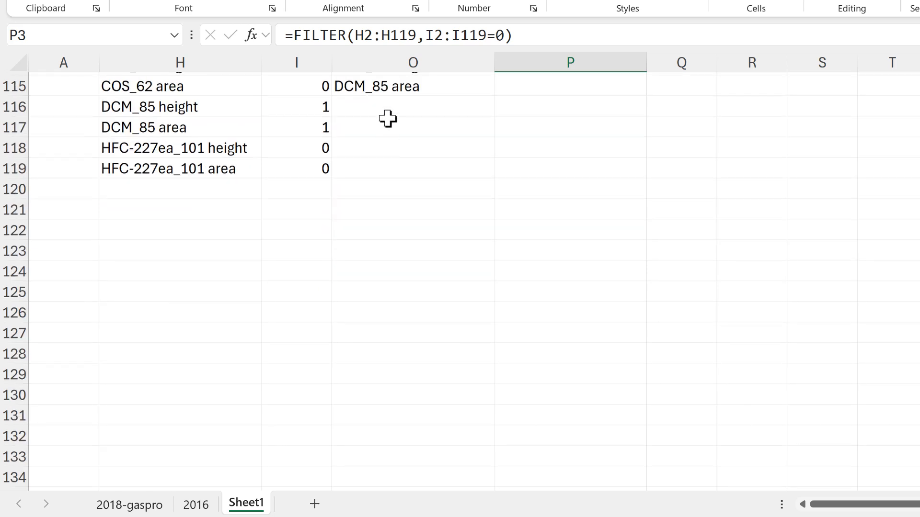
click(387, 108)
key(ctrl+v)
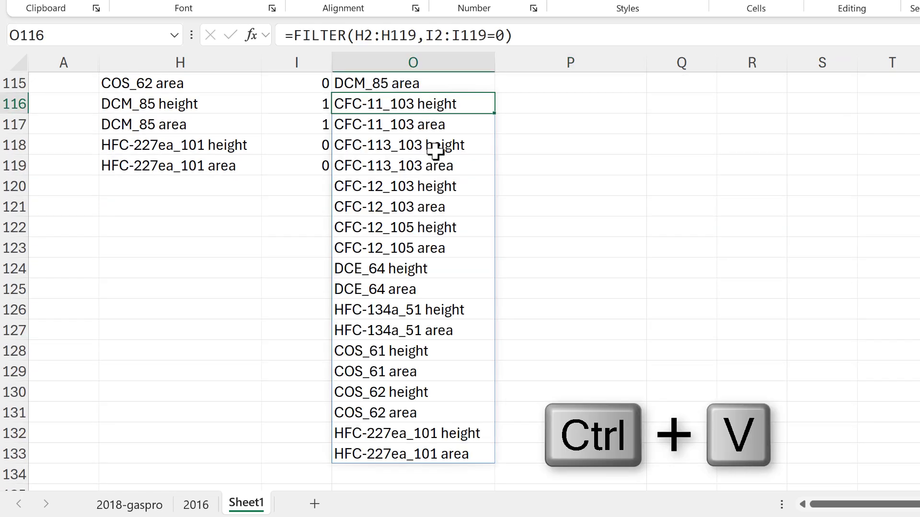
click(557, 140)
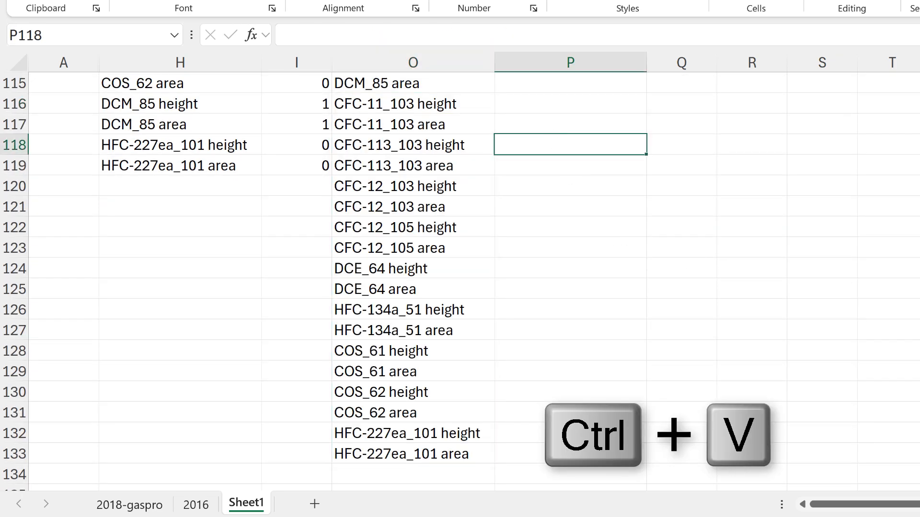
- Enter =COUNTIF($H$2:$H$119,O2) in P2 to test whether the heading in O2 occurs in column H
scroll(601, 185, up, 20)
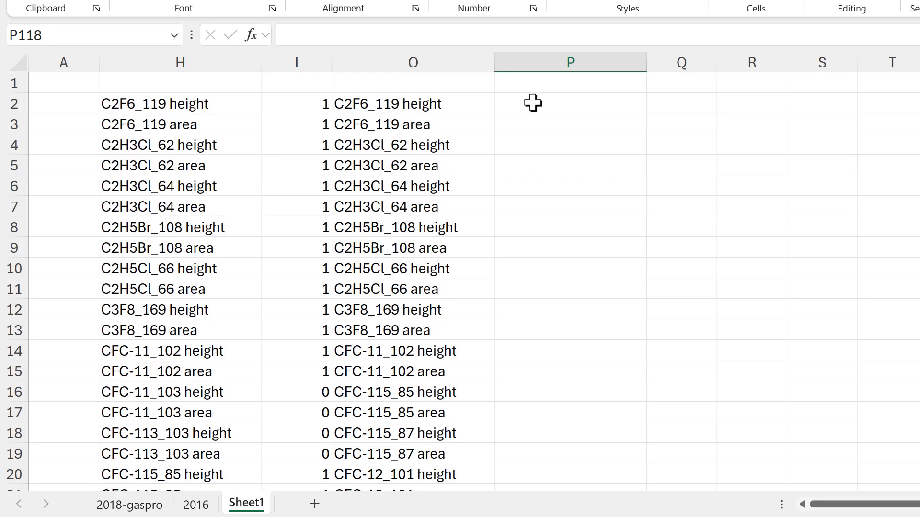
click(533, 102)
text(=)
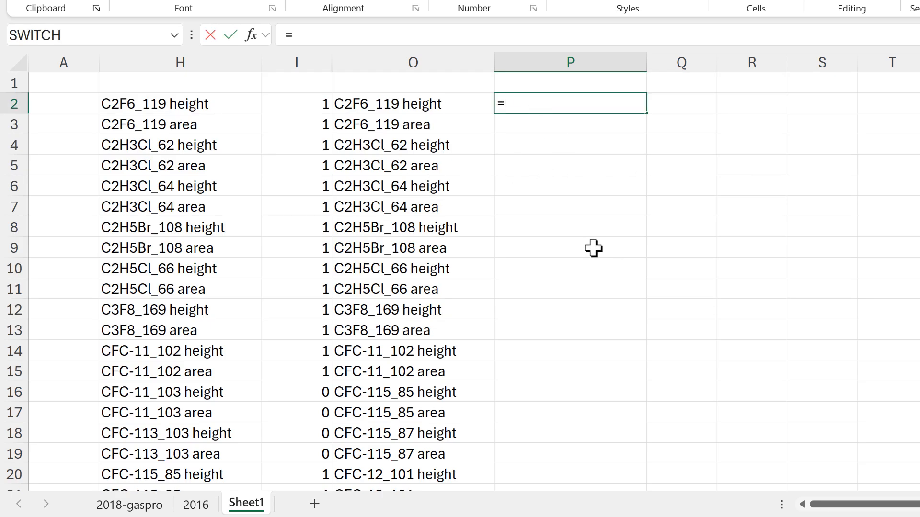
text(countif)
key(Tab)
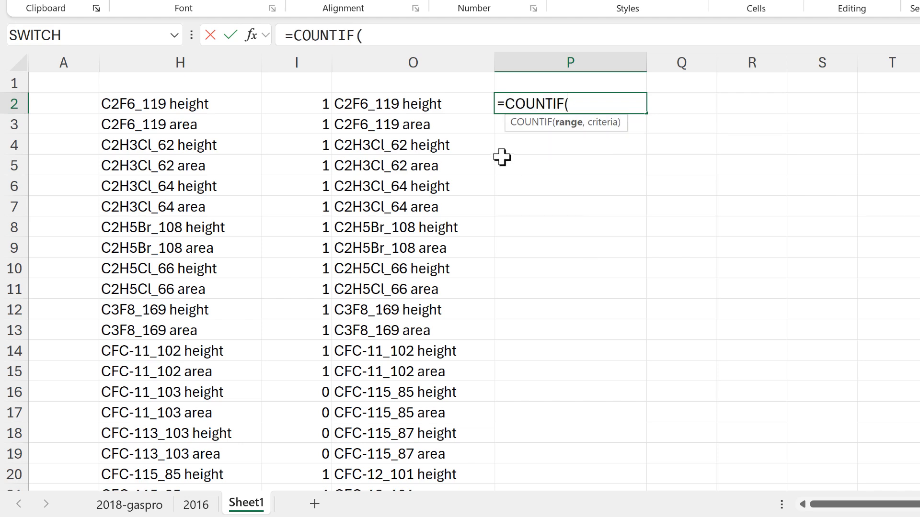
click(126, 101)
key(ctrl+shift+Down)
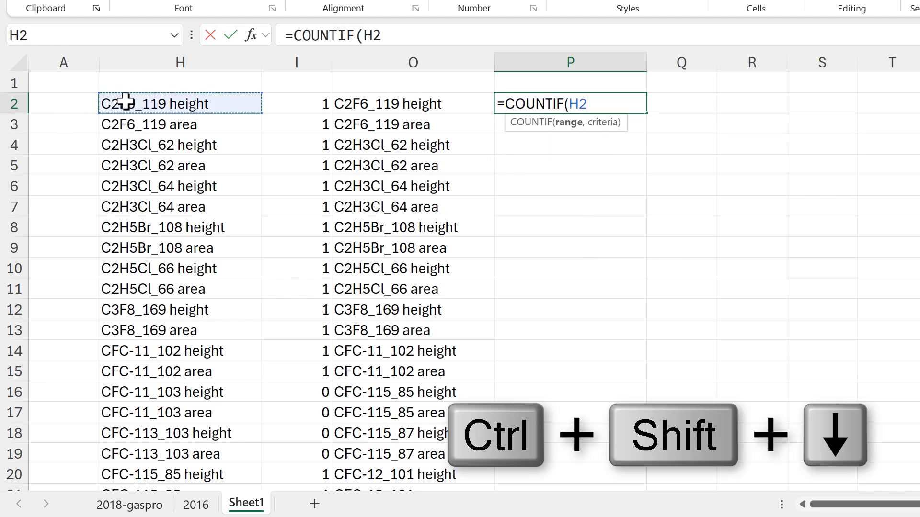
key(F4)
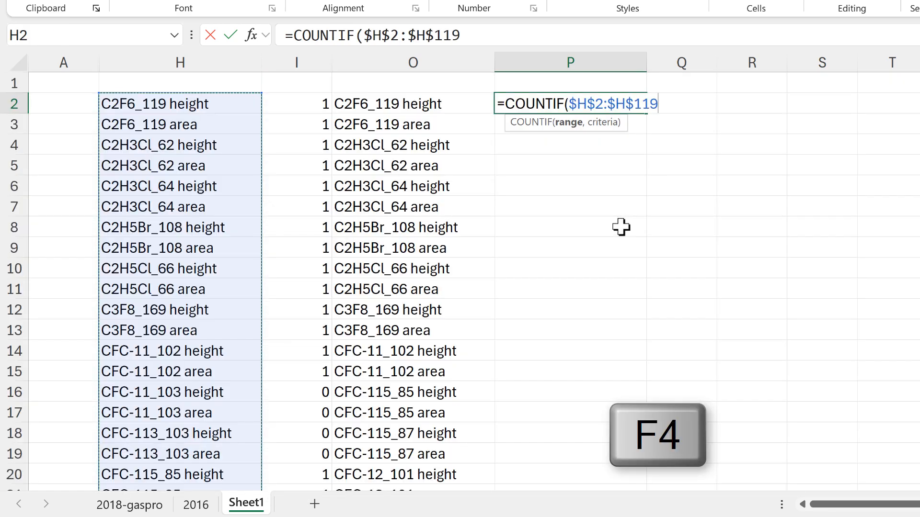
text(,)
click(472, 106)
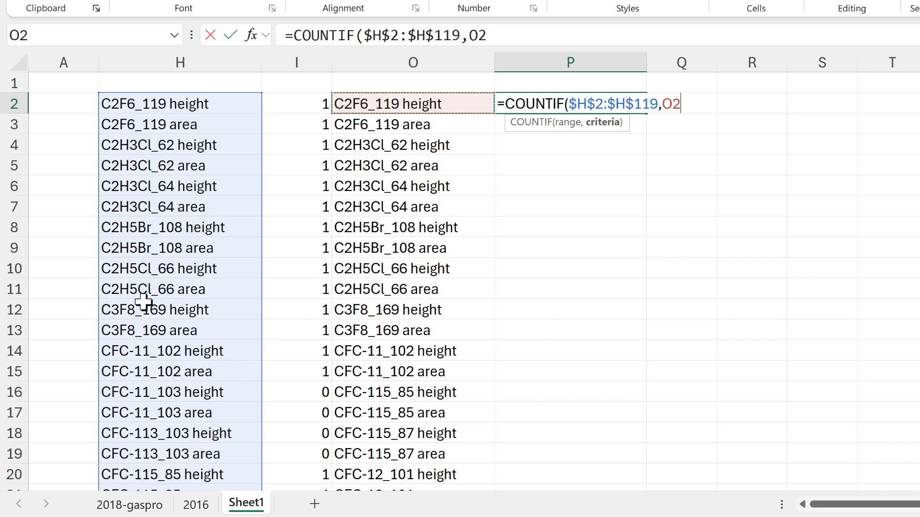
key(Return)
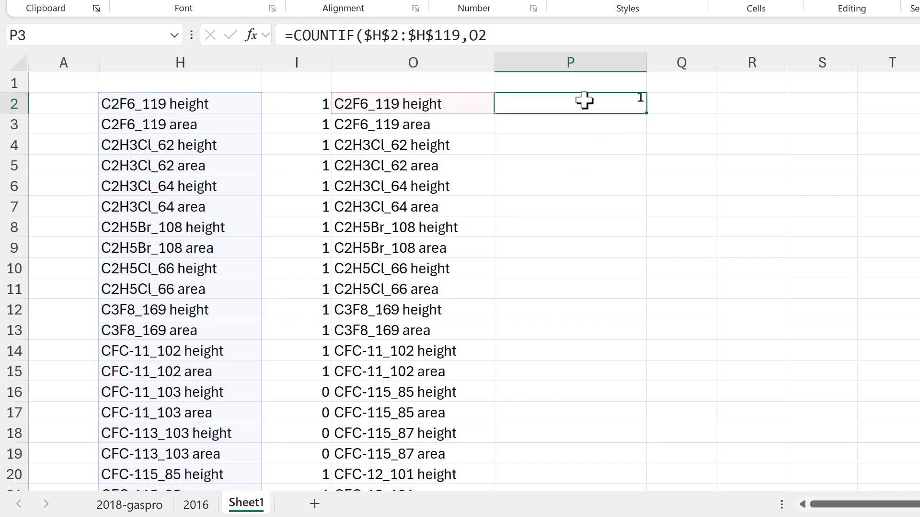
- Fill the COUNTIF formula in P2 down column P and check the copied formulas and counts for unmatched headings
click(594, 100)
double_click(645, 113)
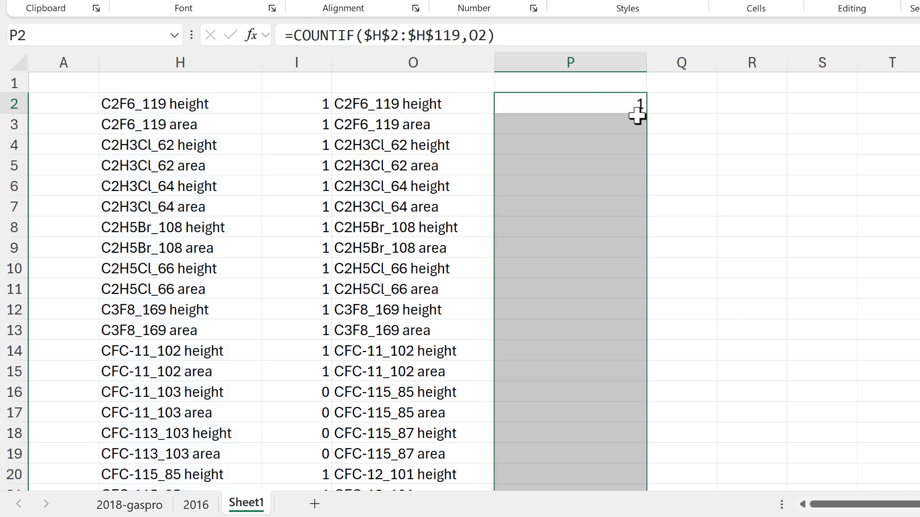
click(608, 120)
scroll(592, 214, down, 3)
scroll(592, 213, down, 2)
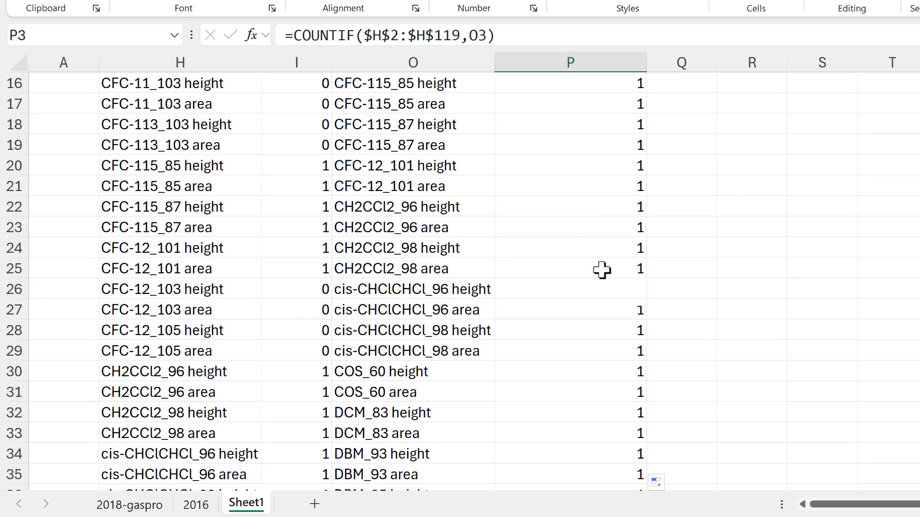
click(601, 331)
scroll(602, 271, down, 7)
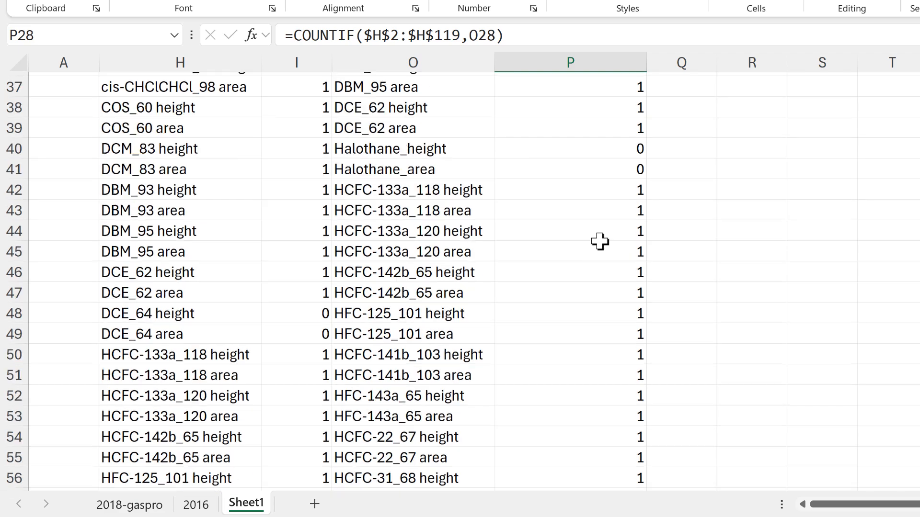
scroll(600, 242, down, 11)
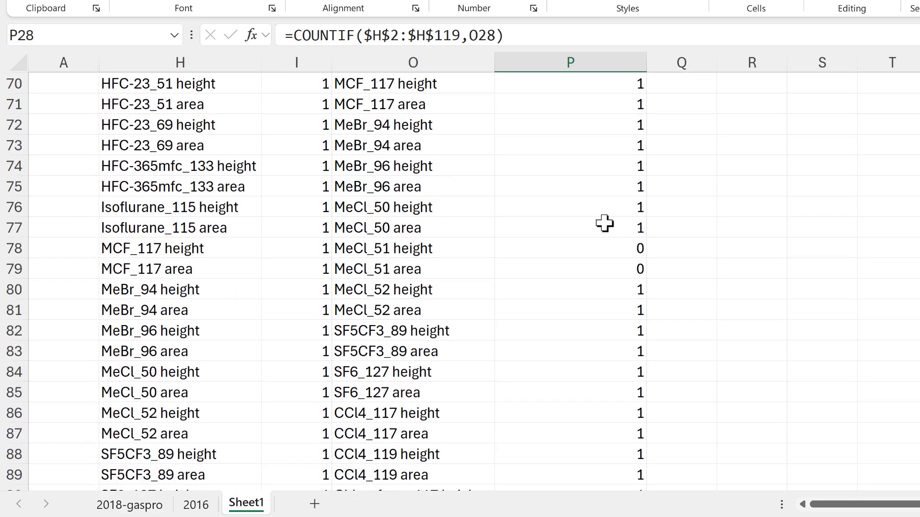
scroll(598, 241, down, 2)
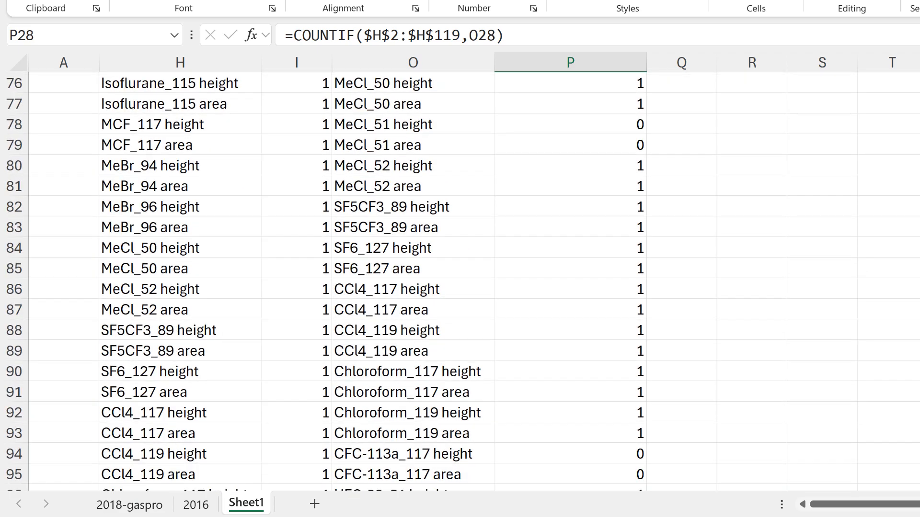
- Enter =FILTER(O2:O133,P2:P133=0) in Q2 to list the column O headings that have no match in column H
scroll(807, 164, up, 20)
click(689, 112)
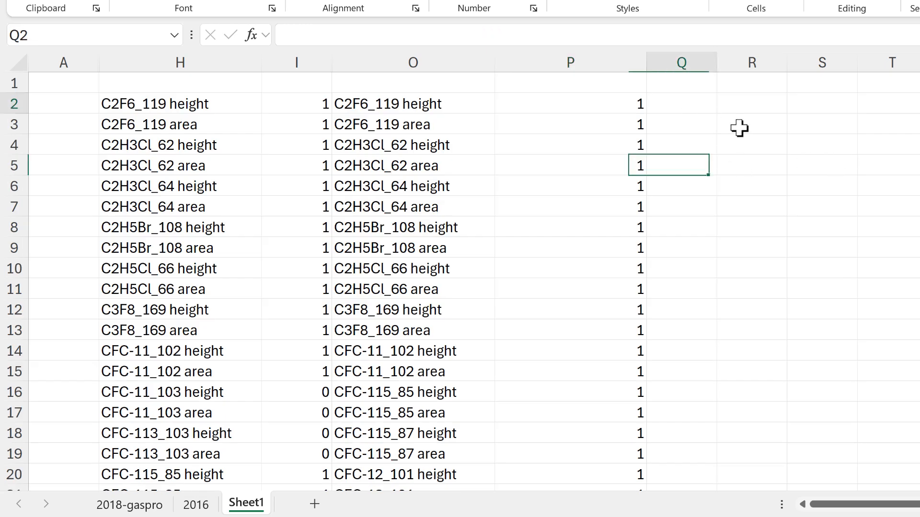
text(=filte)
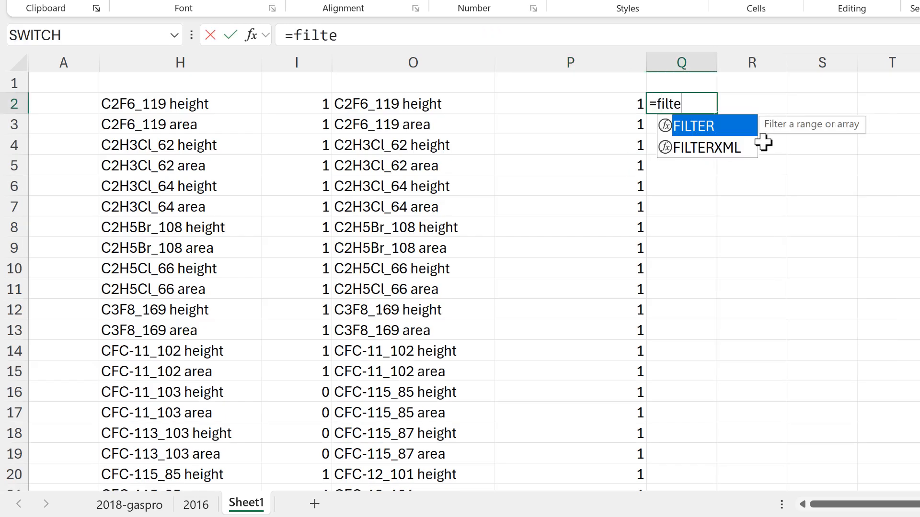
key(Tab)
click(486, 104)
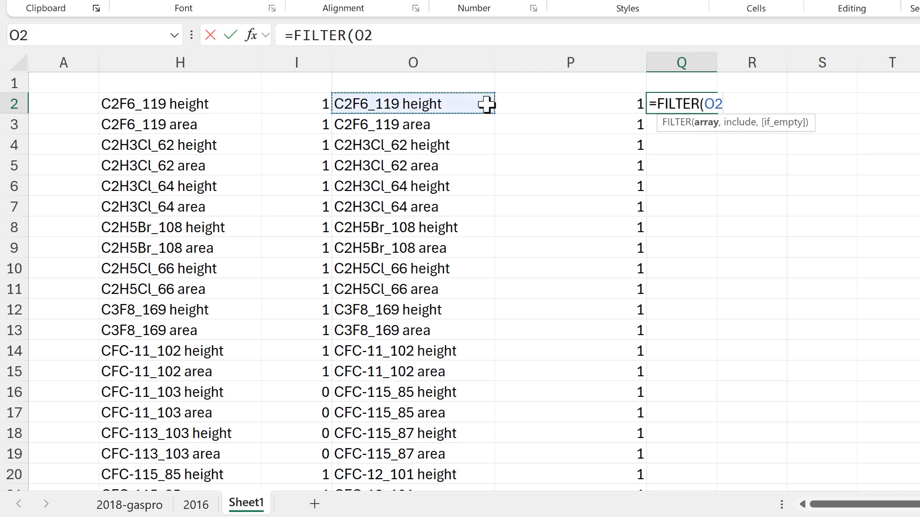
key(ctrl+shift+Down)
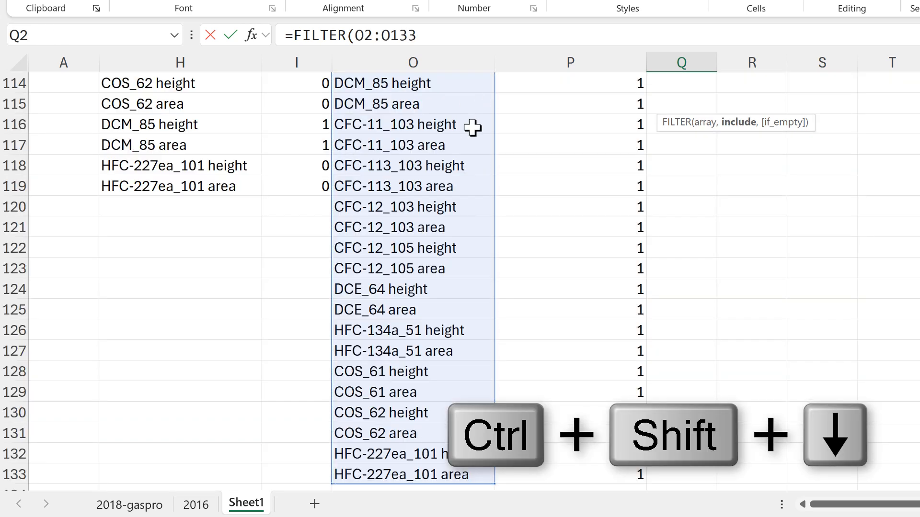
text(,)
click(512, 140)
key(ctrl+Up)
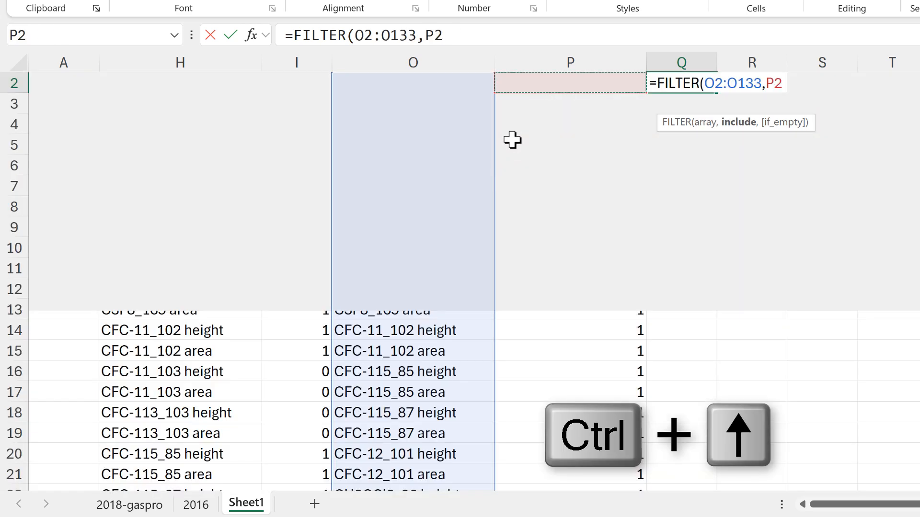
key(ctrl+shift+Down)
text(=)
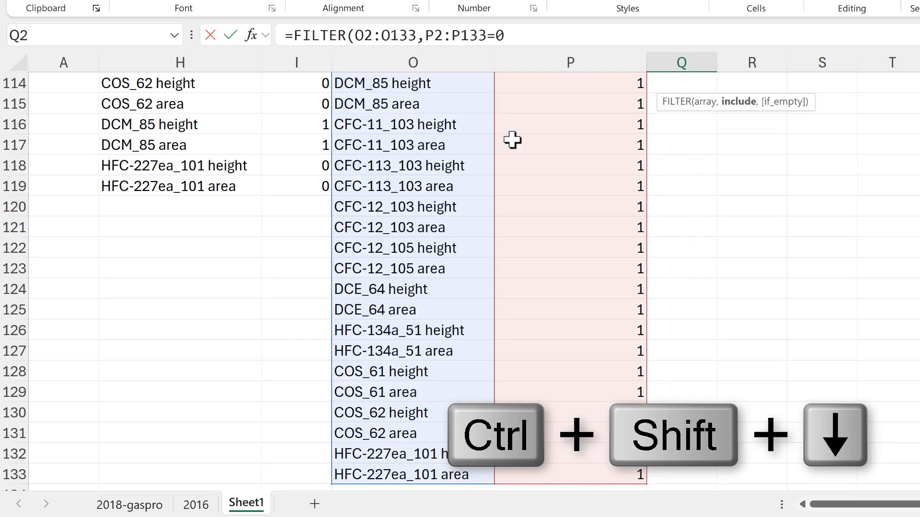
text(0))
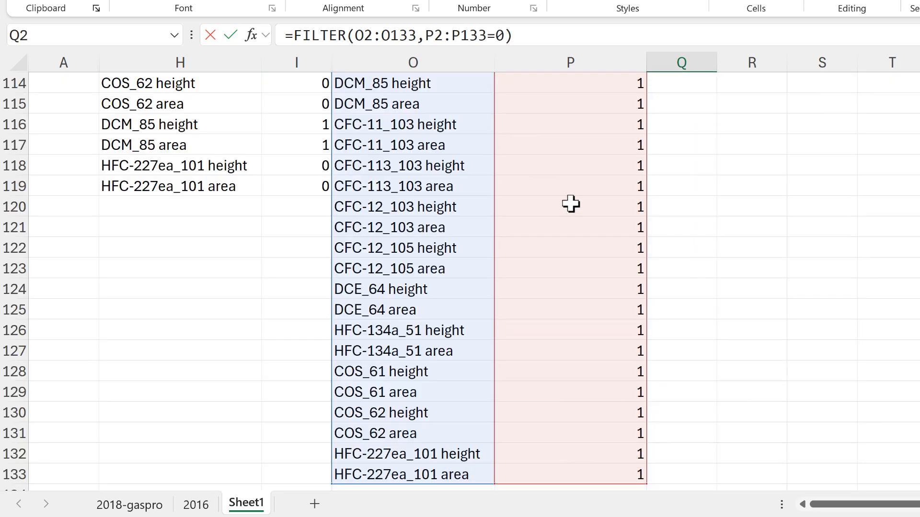
key(Return)
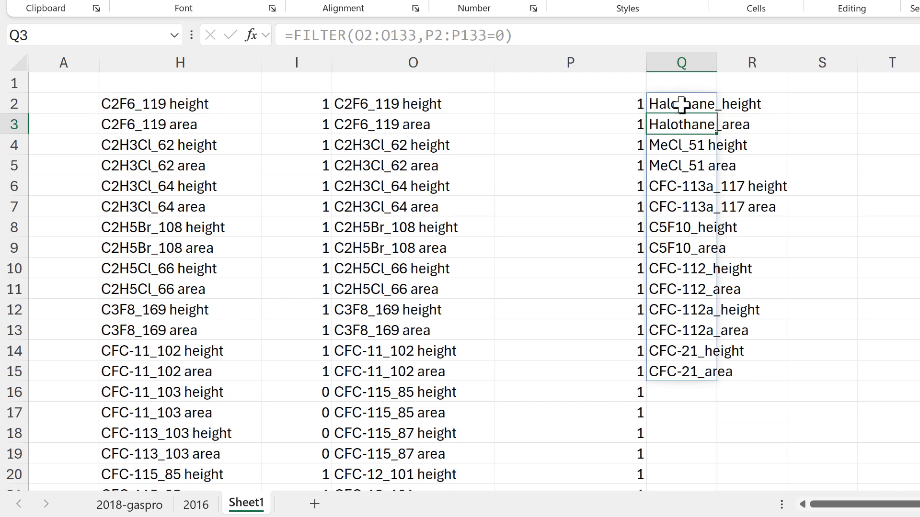
- Move the FILTER formula from Q2 to H120, directly below the last heading in column H
click(684, 100)
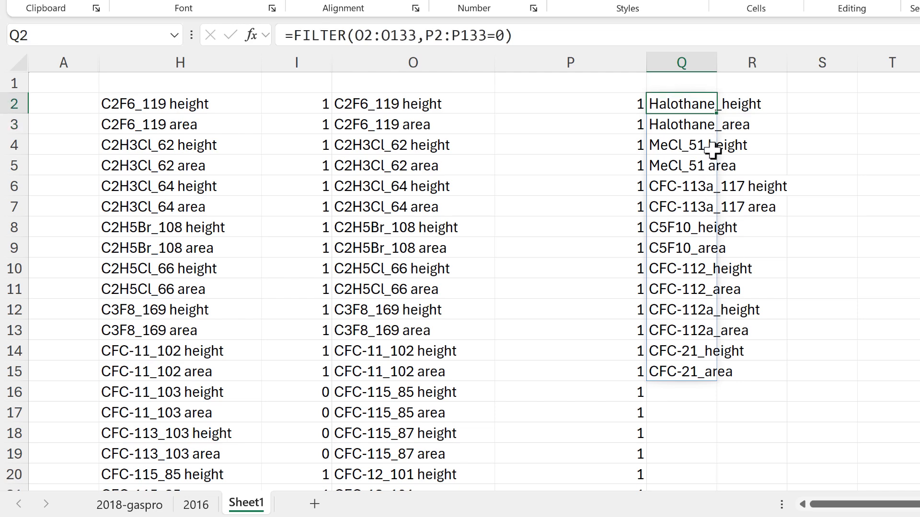
key(ctrl+x)
click(180, 169)
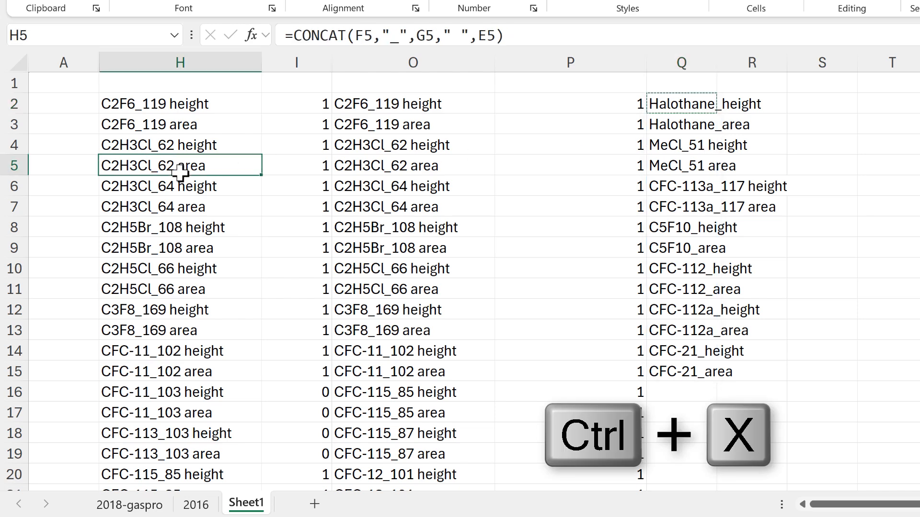
key(ctrl+Down)
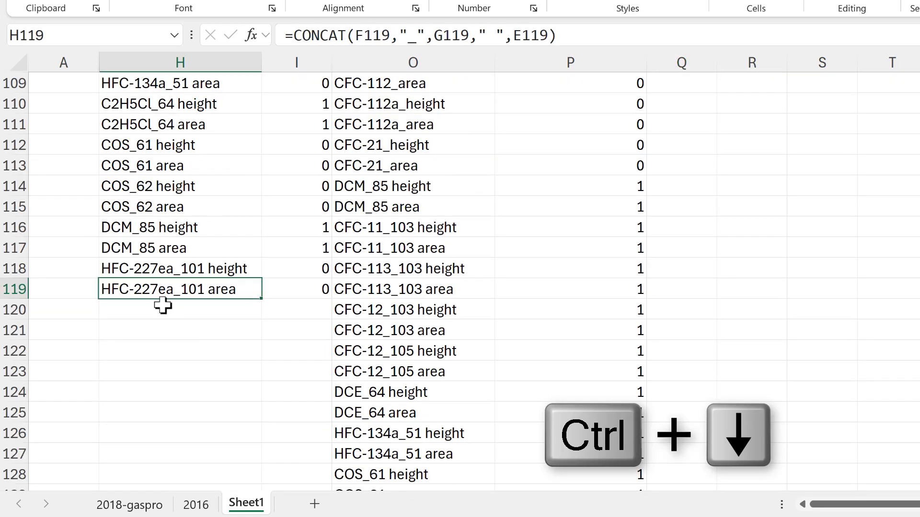
click(163, 311)
key(ctrl+v)
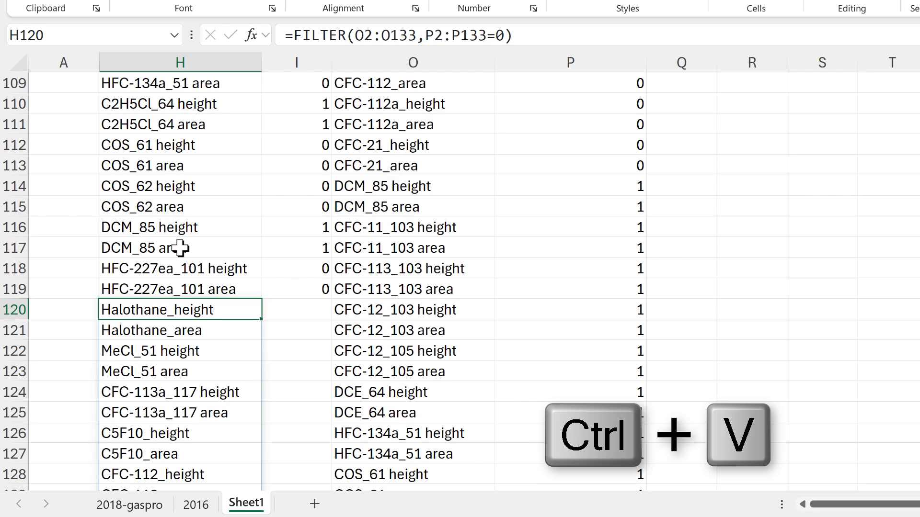
scroll(180, 248, down, 4)
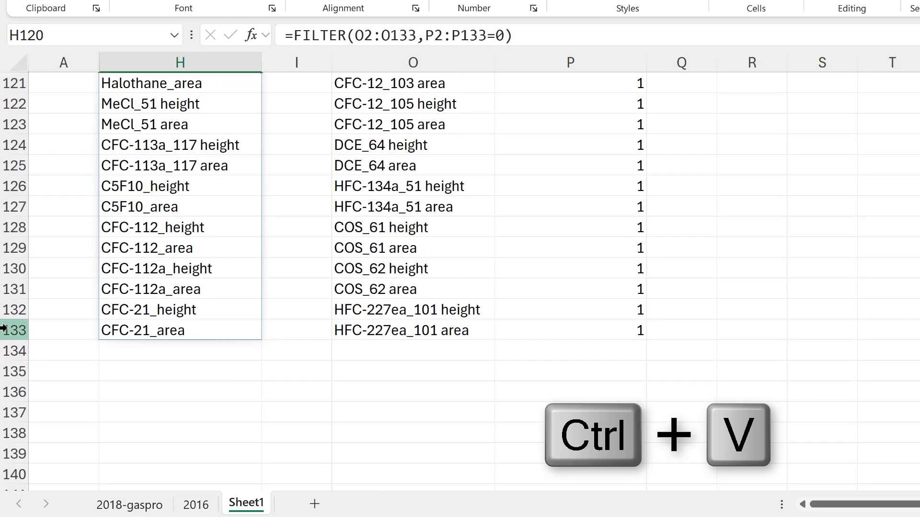
- Copy the complete heading list in H2:H133, including the spilled FILTER results
click(10, 330)
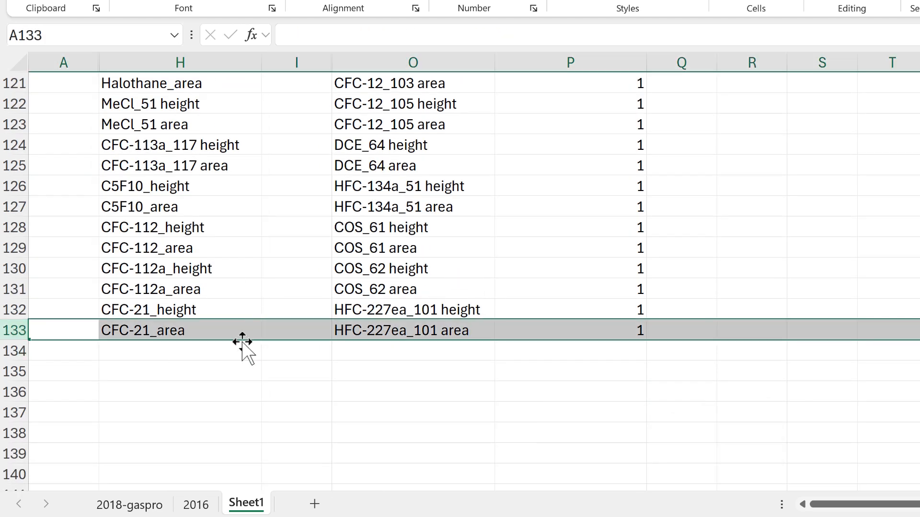
click(186, 335)
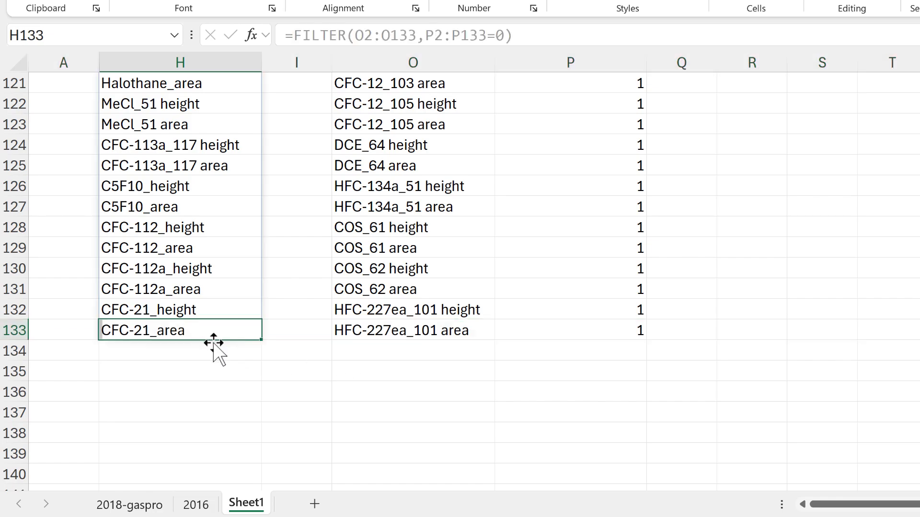
key(ctrl+shift+Up)
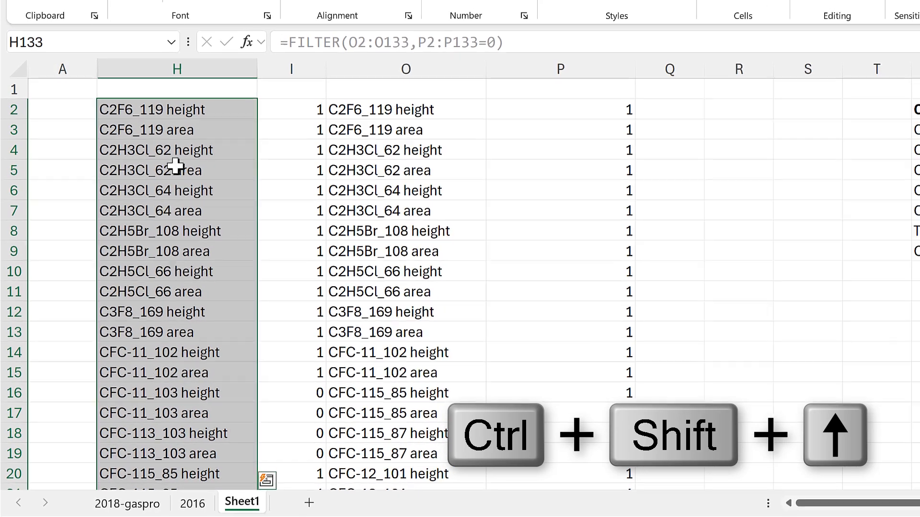
key(ctrl+c)
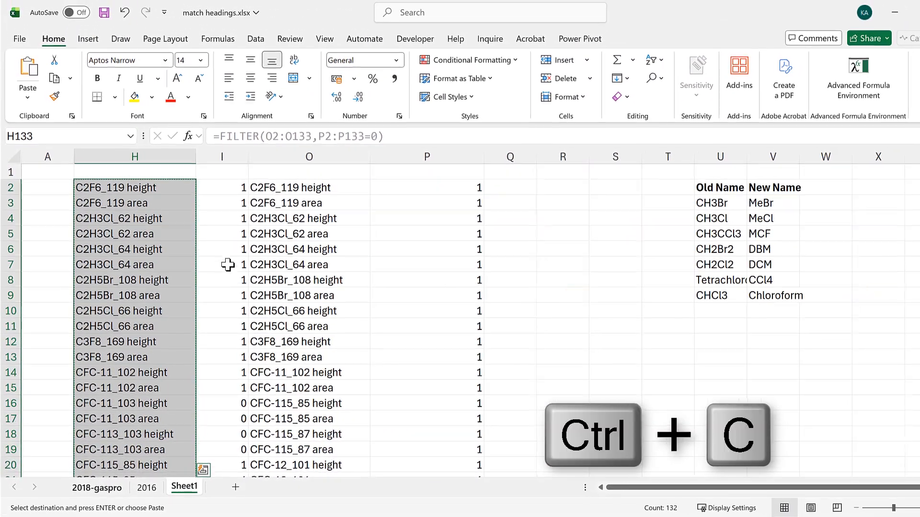
- Paste the copied headings as transposed values into row 1 of the 2018-gaspro sheet, starting at C1
click(103, 491)
drag(907, 487, 536, 465)
click(379, 173)
right_click(379, 174)
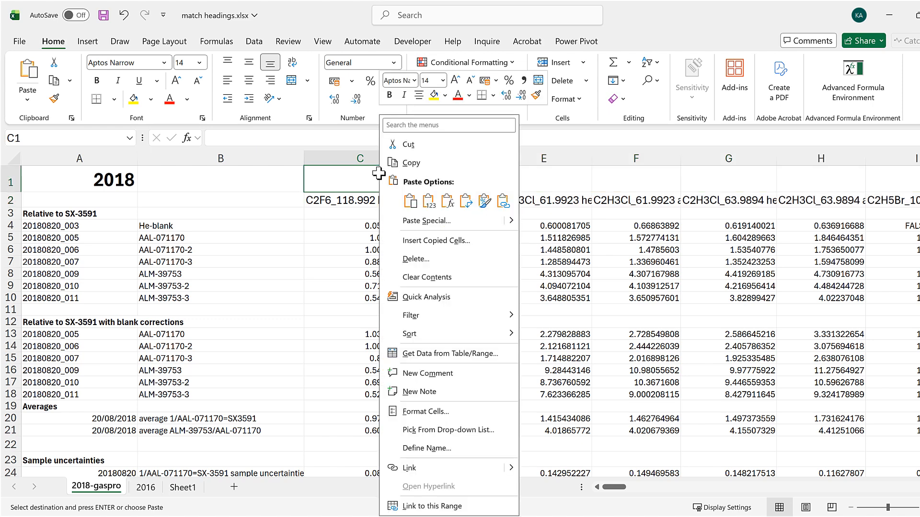
click(424, 221)
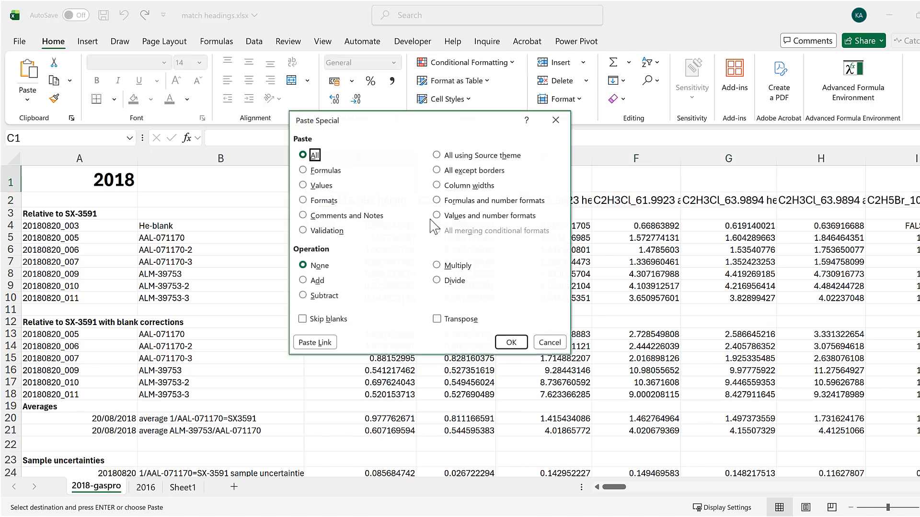
click(303, 187)
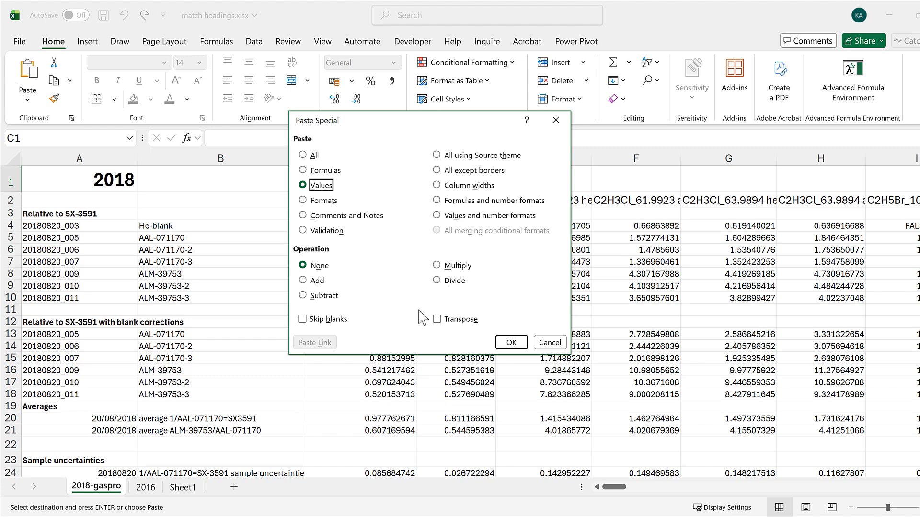
click(437, 320)
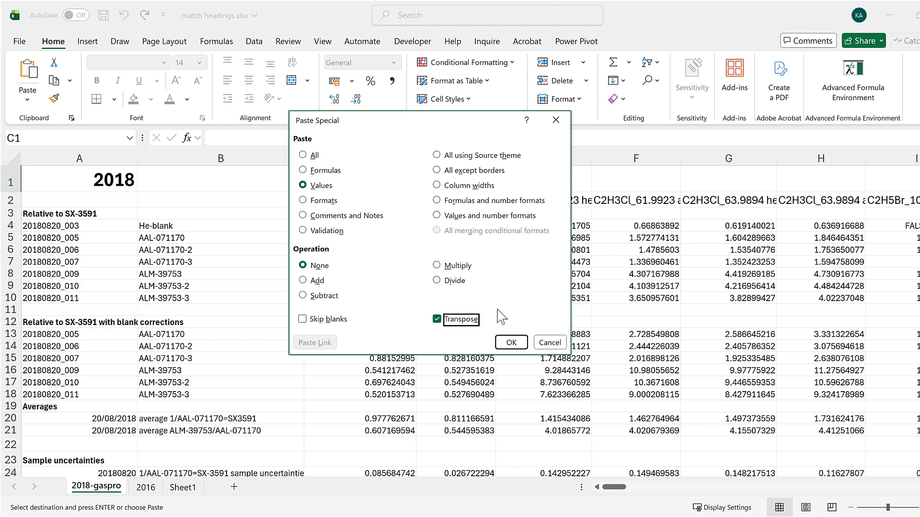
click(511, 343)
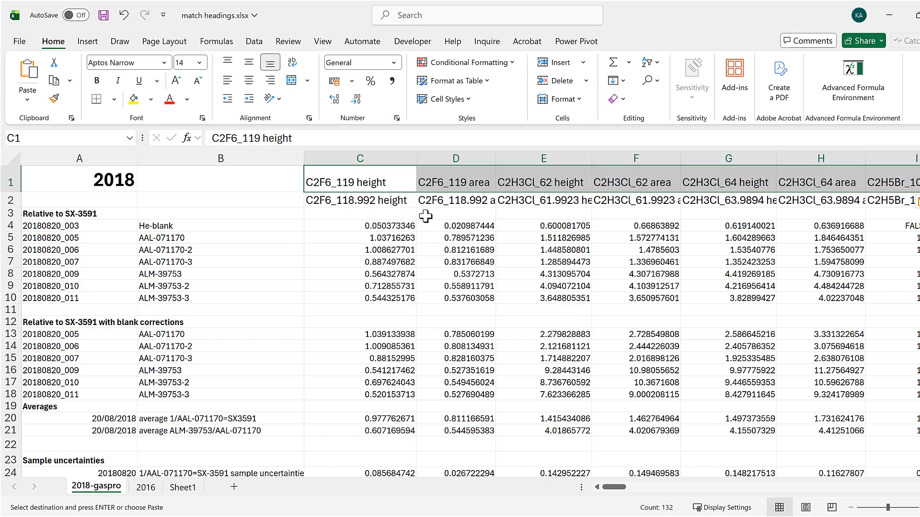
- Compare the pasted headings in row 1 with the original headings in row 2, through to the last added heading
click(393, 201)
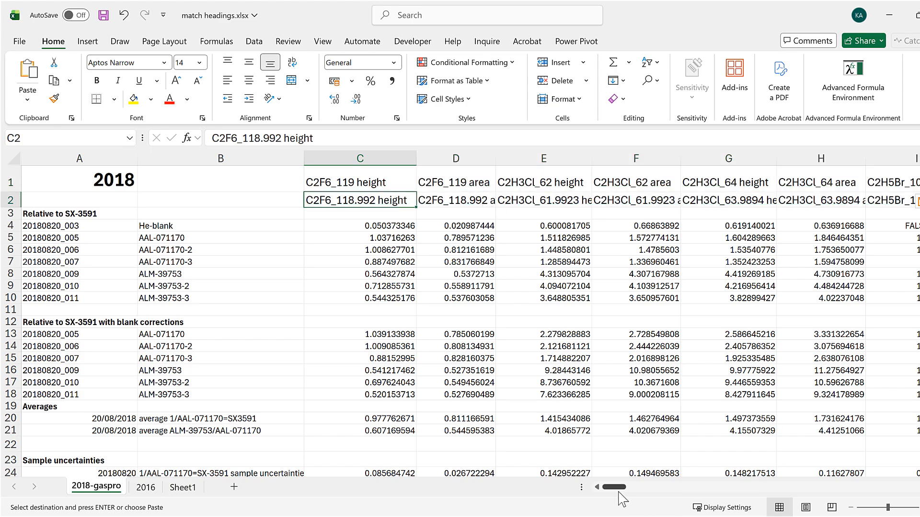
drag(615, 487, 911, 487)
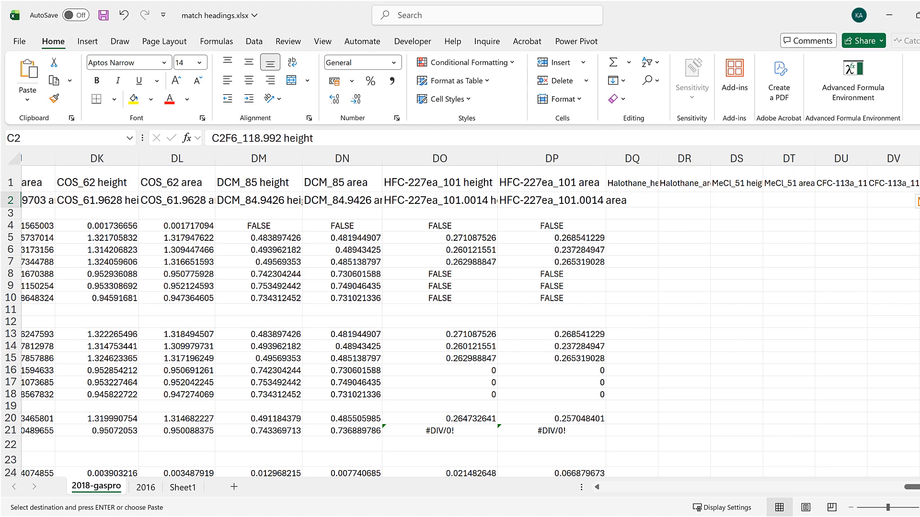
scroll(470, 316, right, 5)
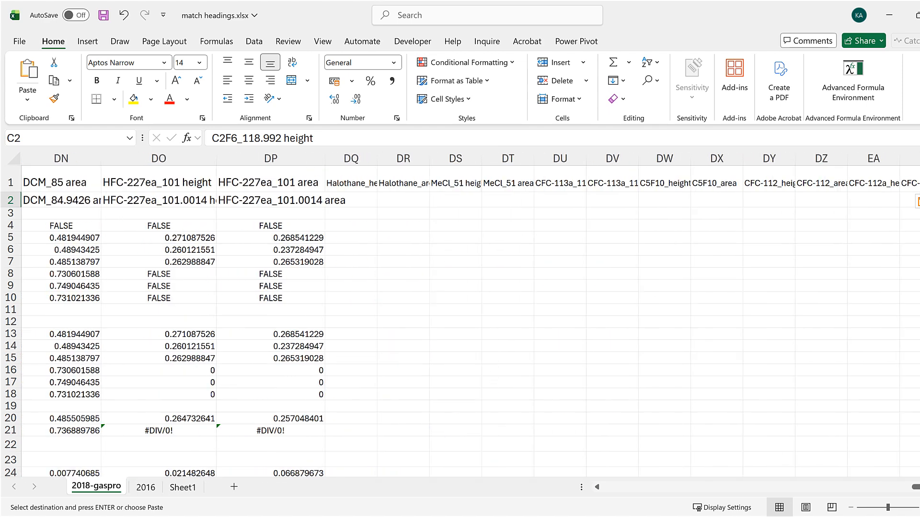
scroll(373, 186, right, 1)
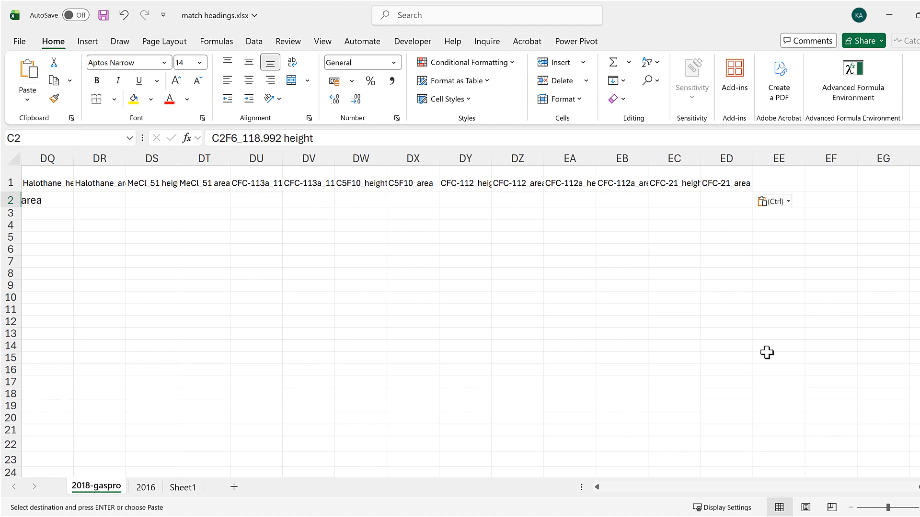
drag(919, 487, 259, 467)
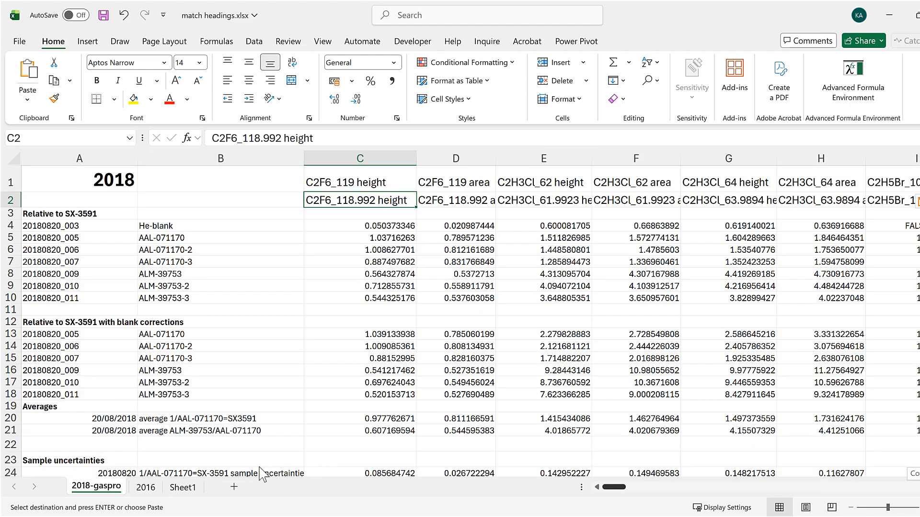
- Copy the complete heading list in O2:O133 on Sheet1
click(183, 487)
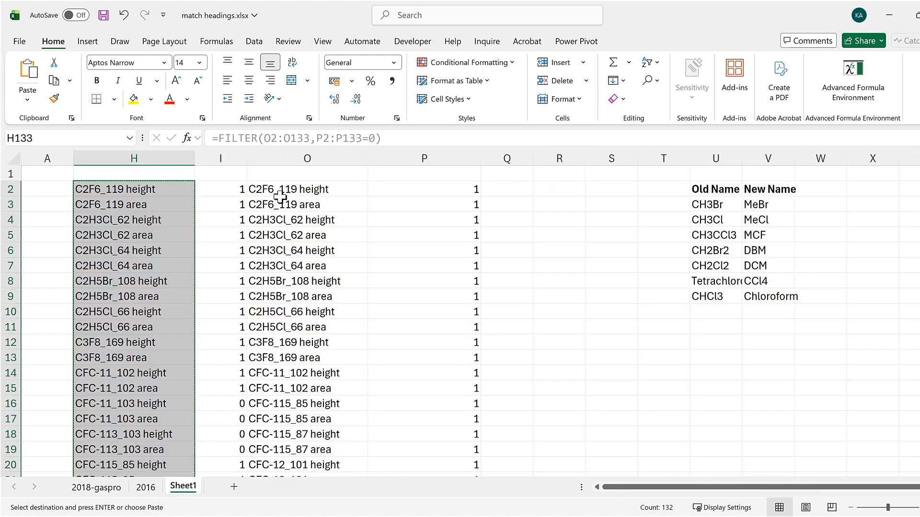
click(281, 193)
key(ctrl+shift+Down)
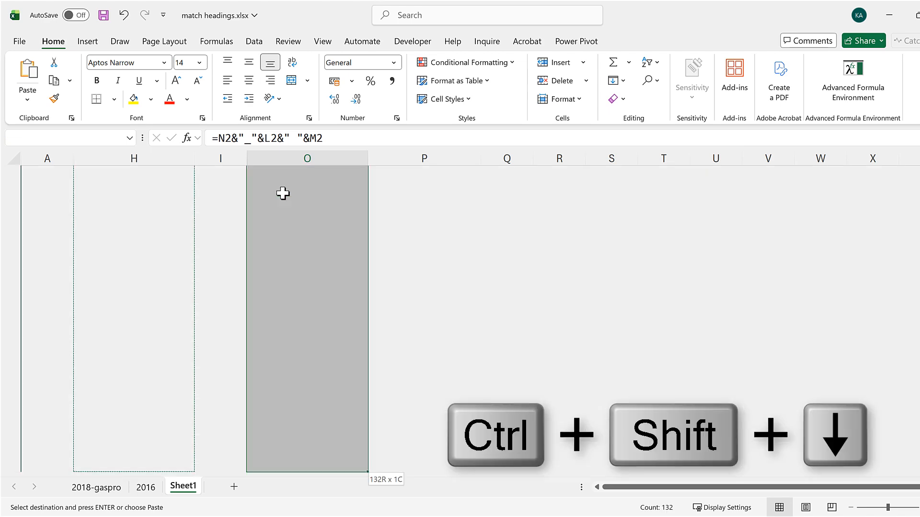
key(ctrl+c)
scroll(259, 307, down, 1)
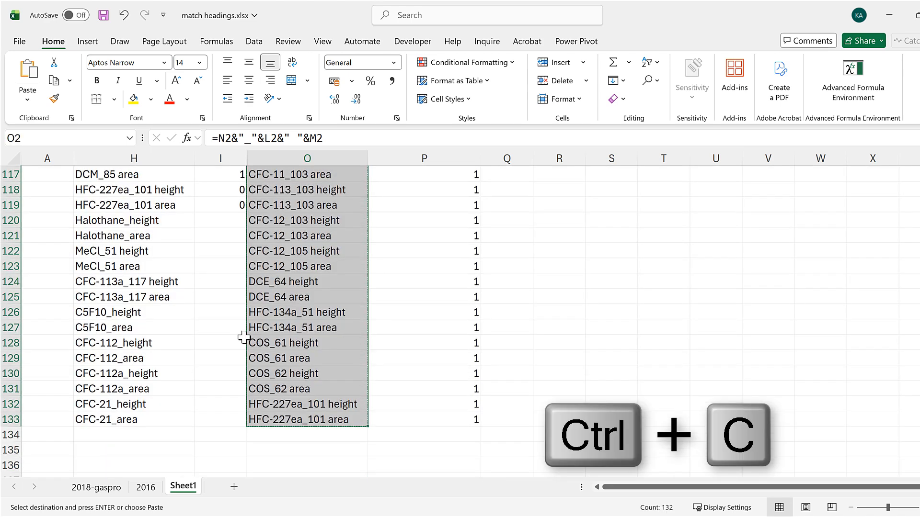
- Paste the copied headings as transposed values into row 1 of the 2016 sheet, starting at C1, and check them through to the last column
click(151, 492)
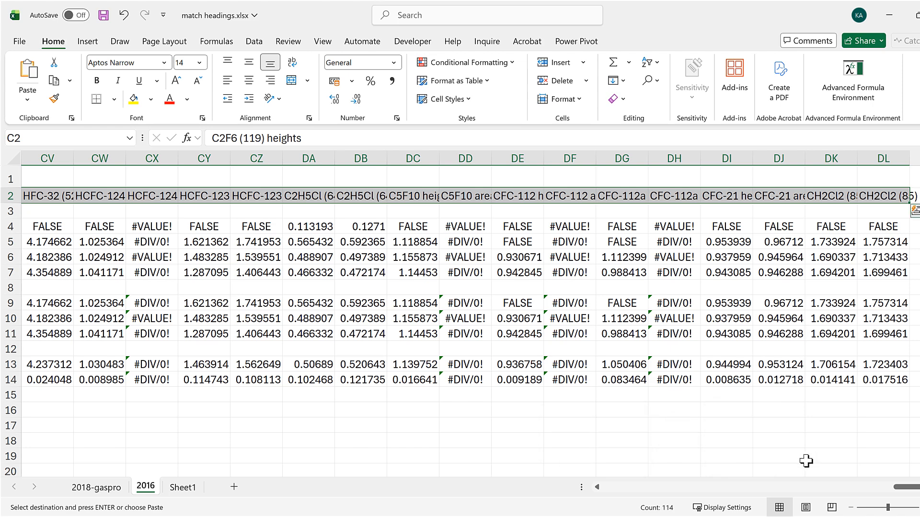
drag(909, 490, 479, 488)
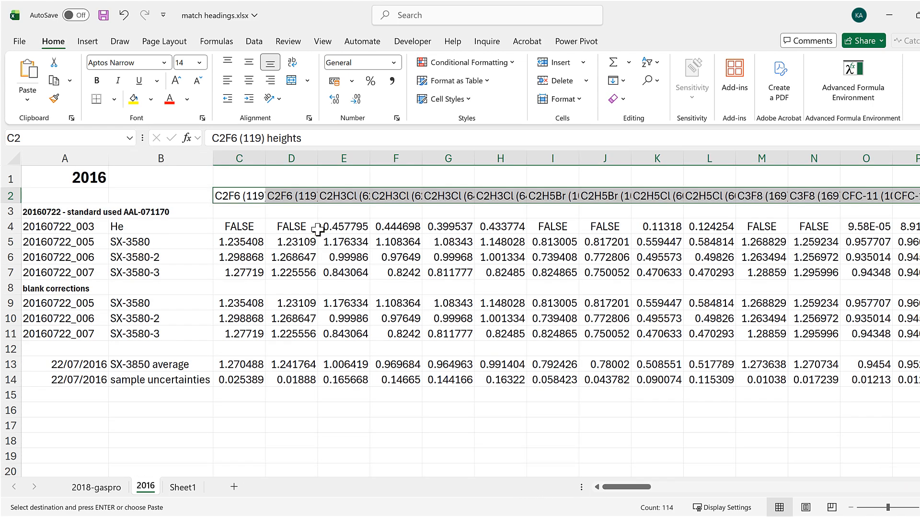
click(241, 171)
right_click(241, 171)
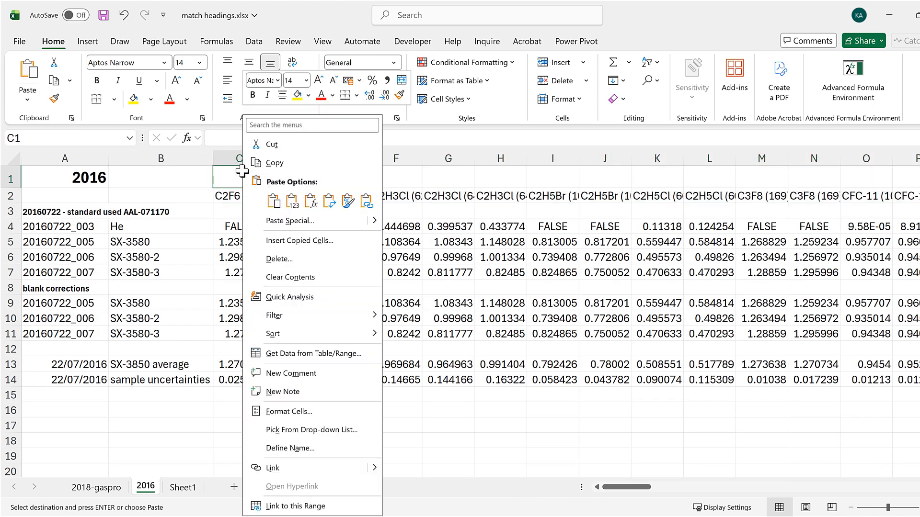
click(312, 223)
click(184, 188)
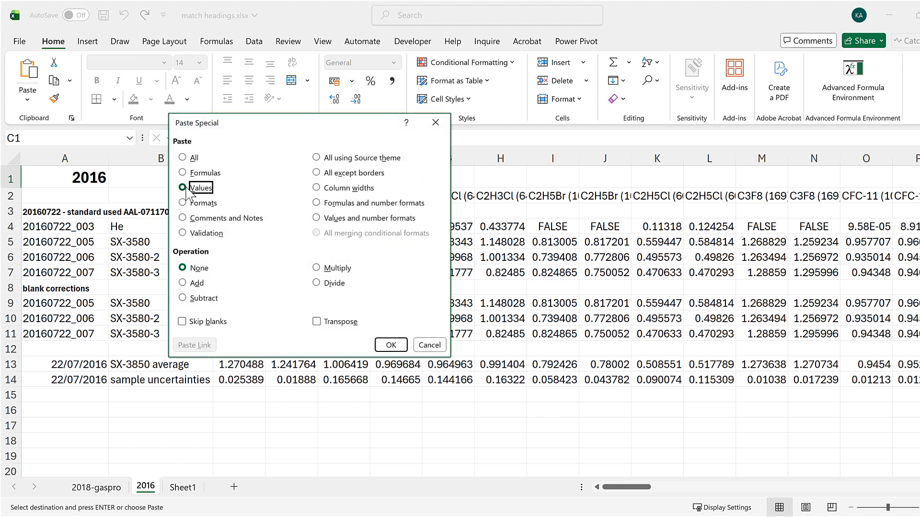
click(397, 350)
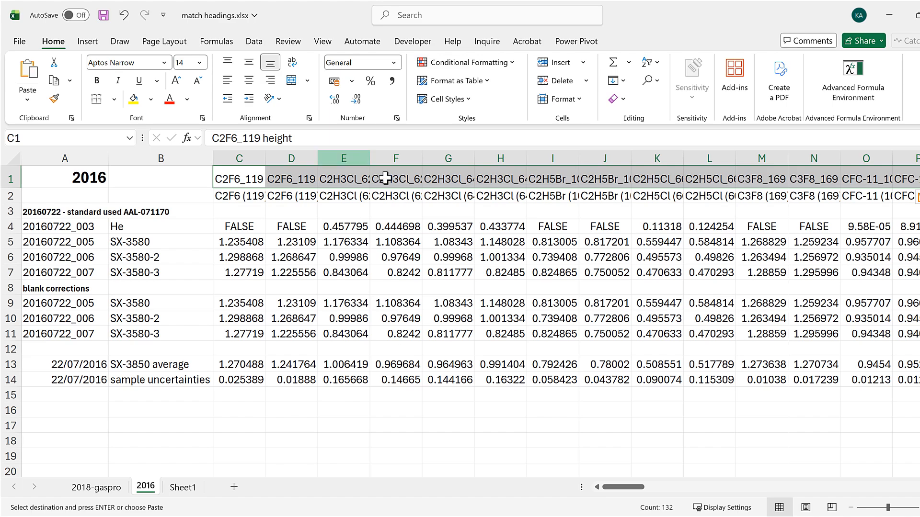
drag(623, 487, 919, 487)
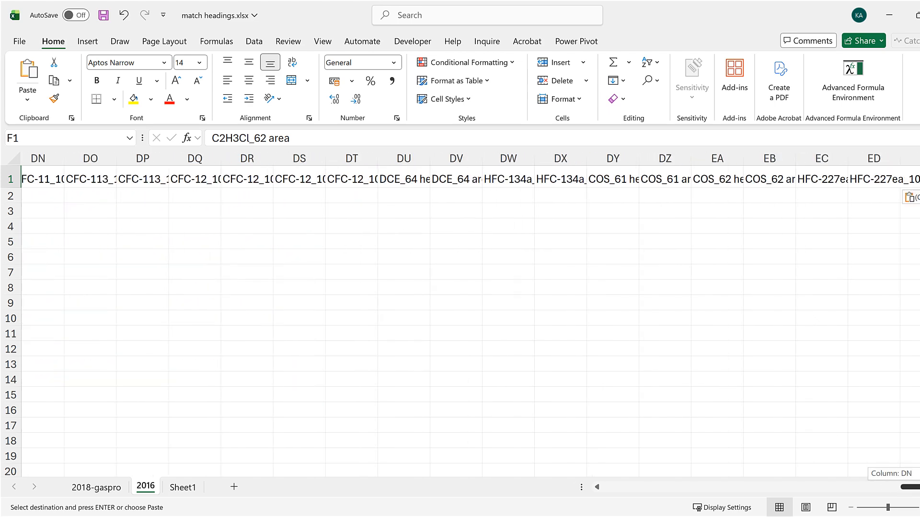
drag(753, 474, 536, 467)
- Start a custom sort of the 2016 headings and data in columns C to ED, with the orientation set to Sort left to right
drag(251, 428, 325, 177)
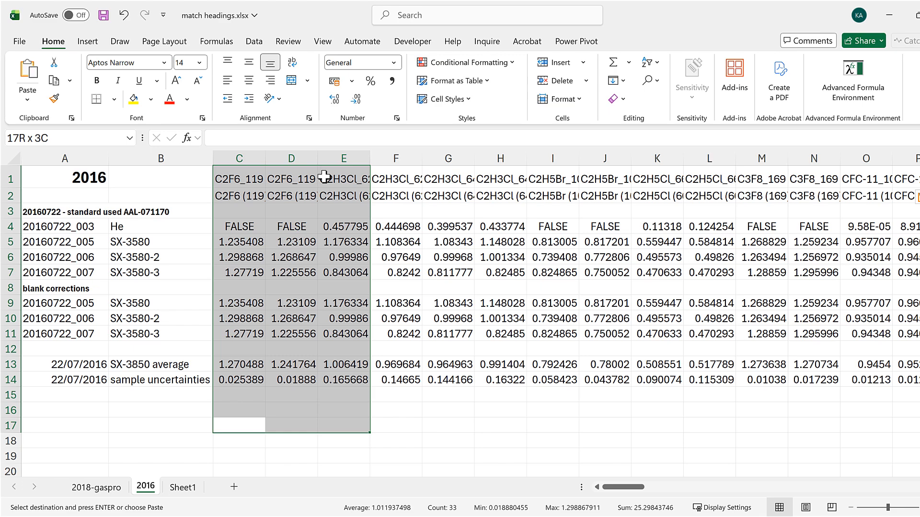
drag(467, 178, 829, 158)
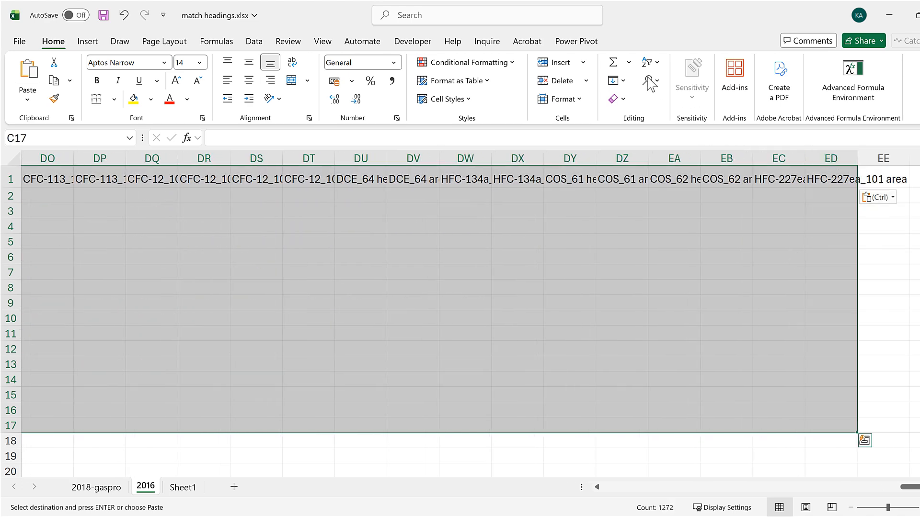
click(650, 62)
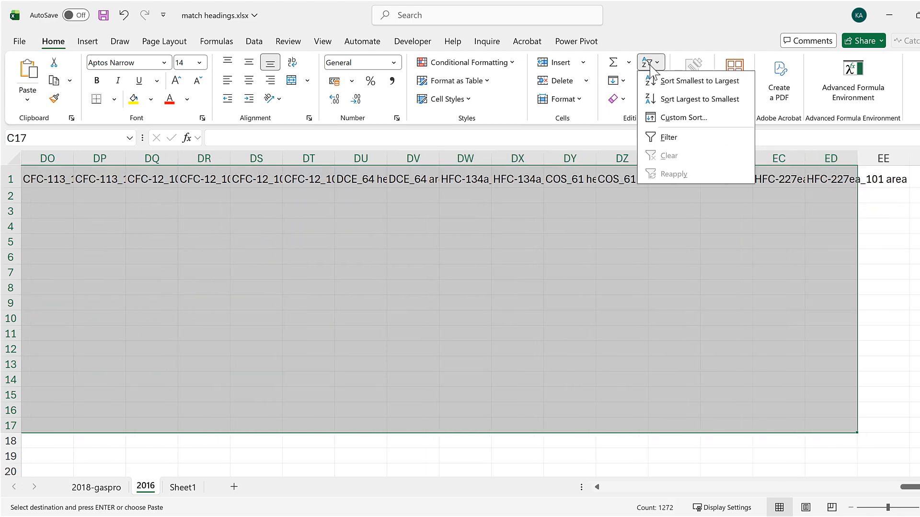
click(690, 119)
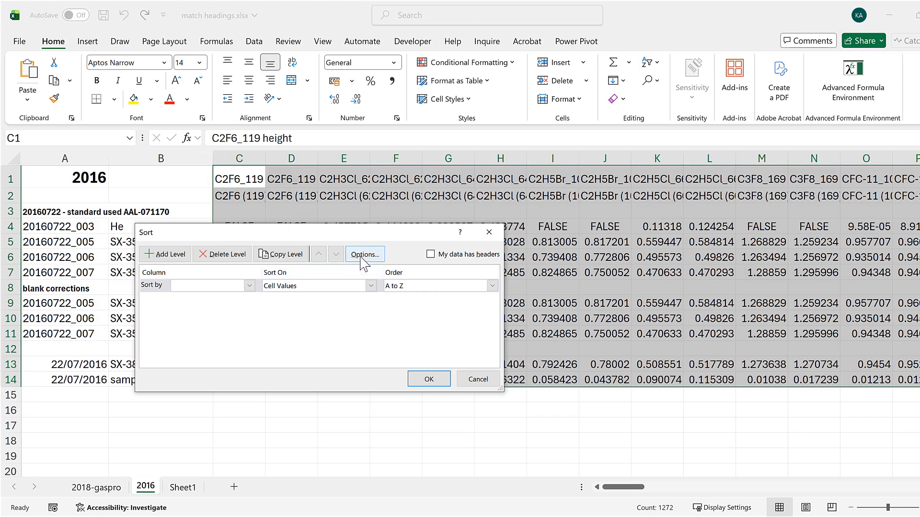
click(361, 260)
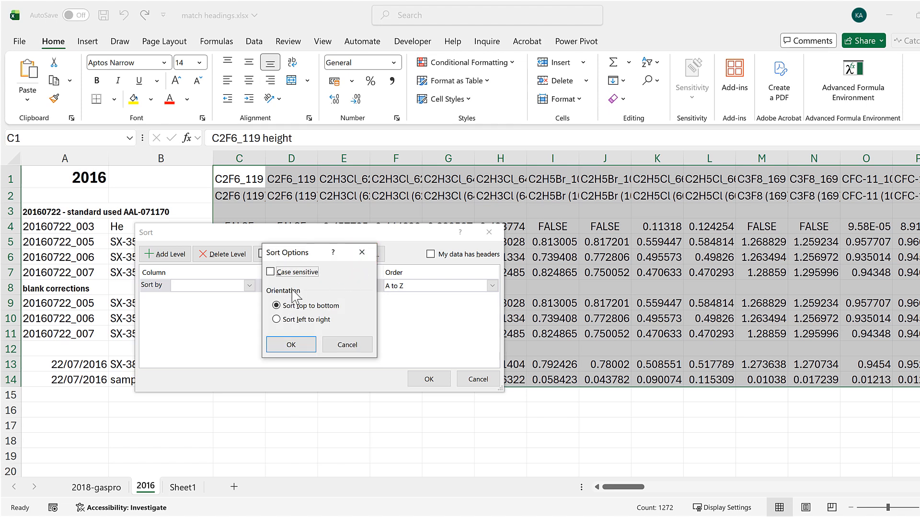
click(290, 319)
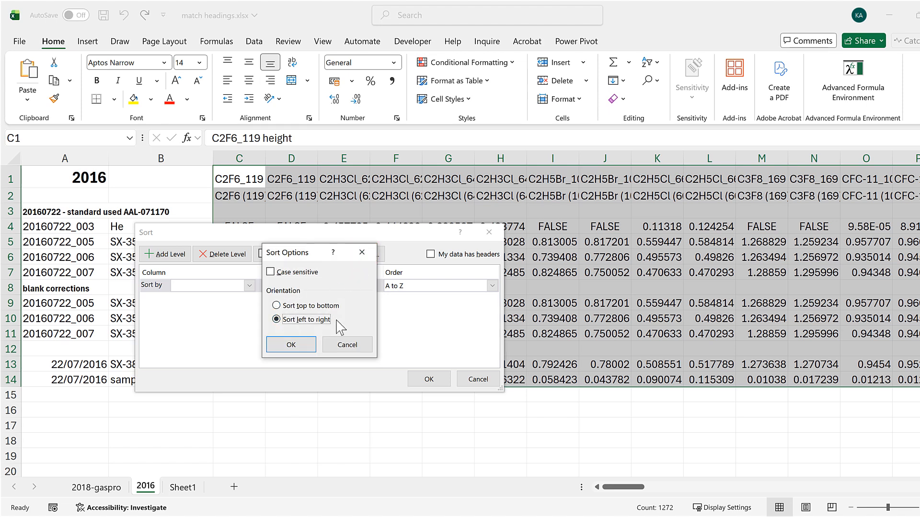
click(304, 345)
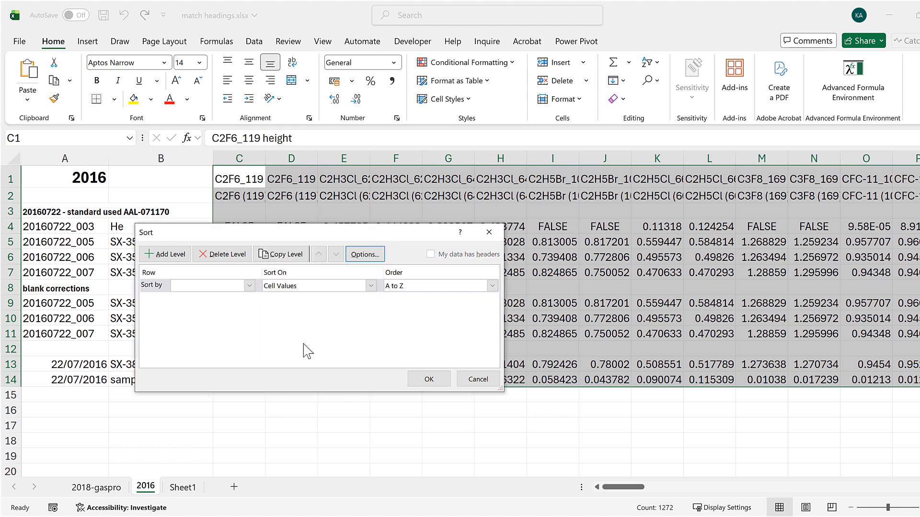
- Sort the 2016 columns by Row 1 on cell values from A to Z and check the reordered headings through to column ED
click(249, 286)
click(230, 298)
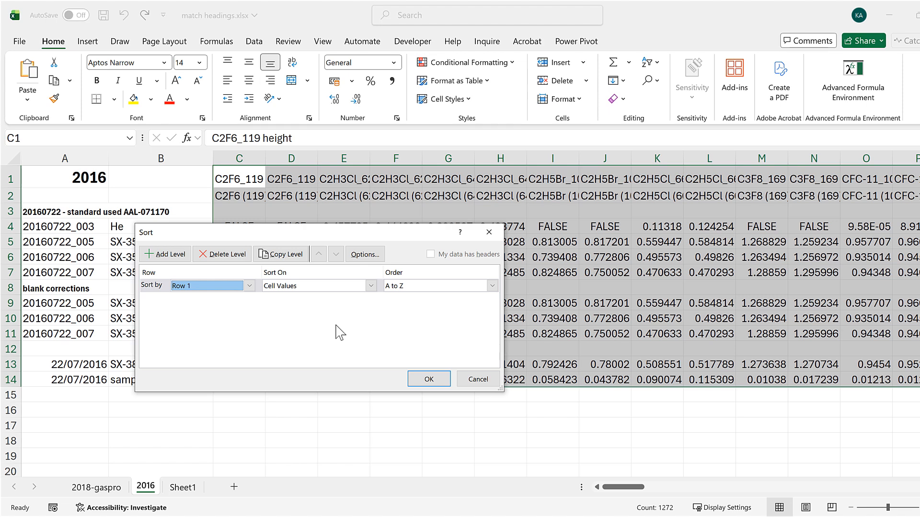
click(424, 380)
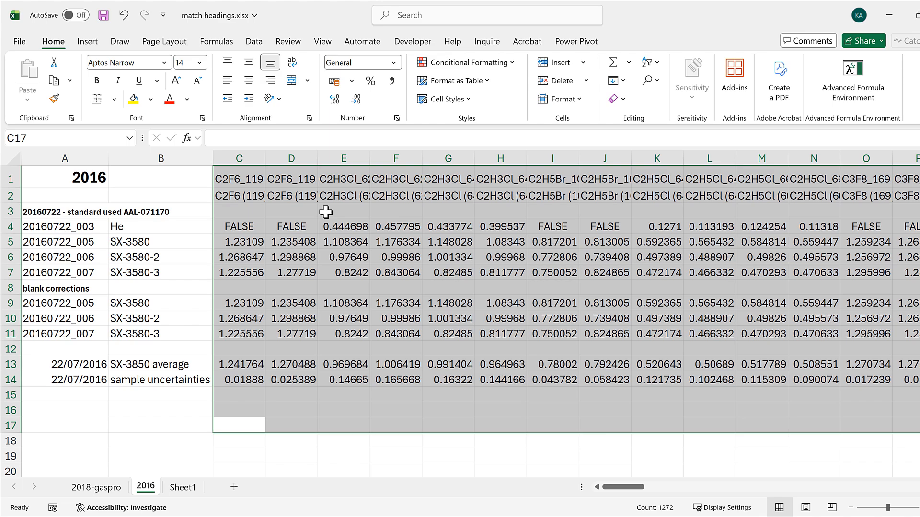
click(326, 212)
drag(631, 486, 913, 488)
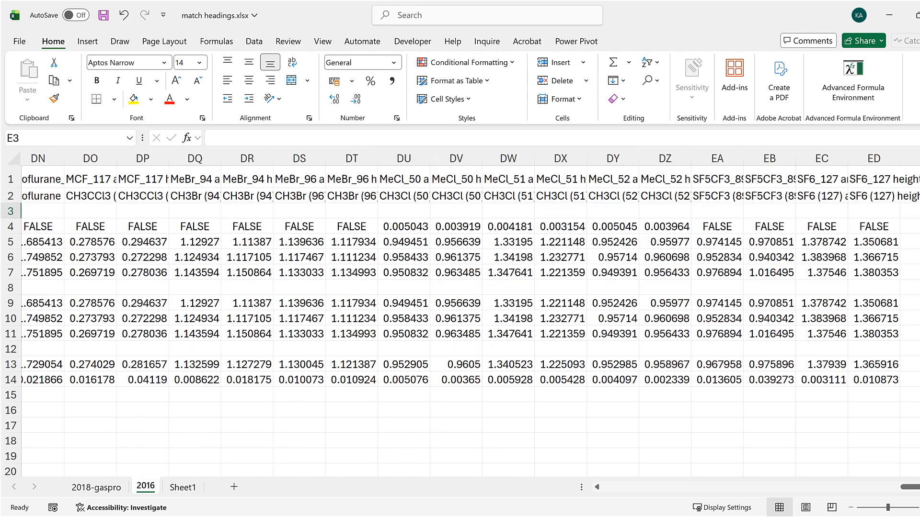
scroll(469, 316, right, 3)
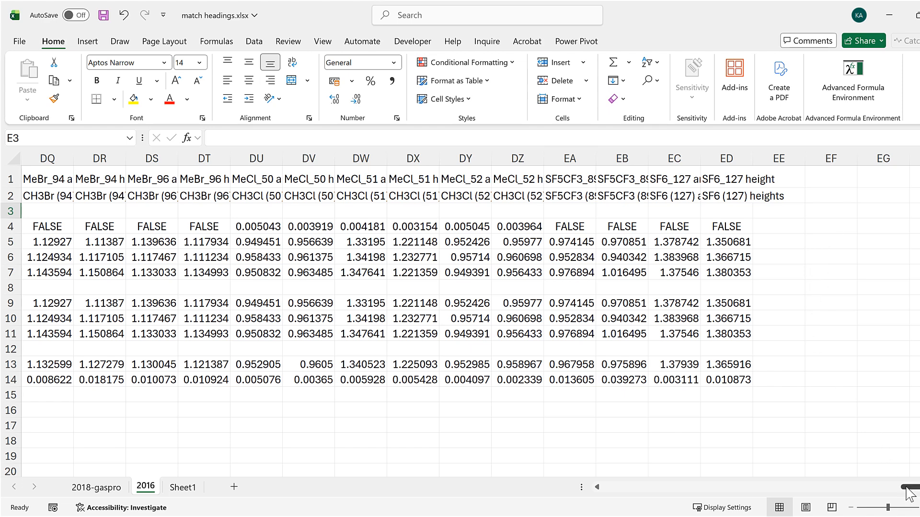
drag(909, 493, 575, 484)
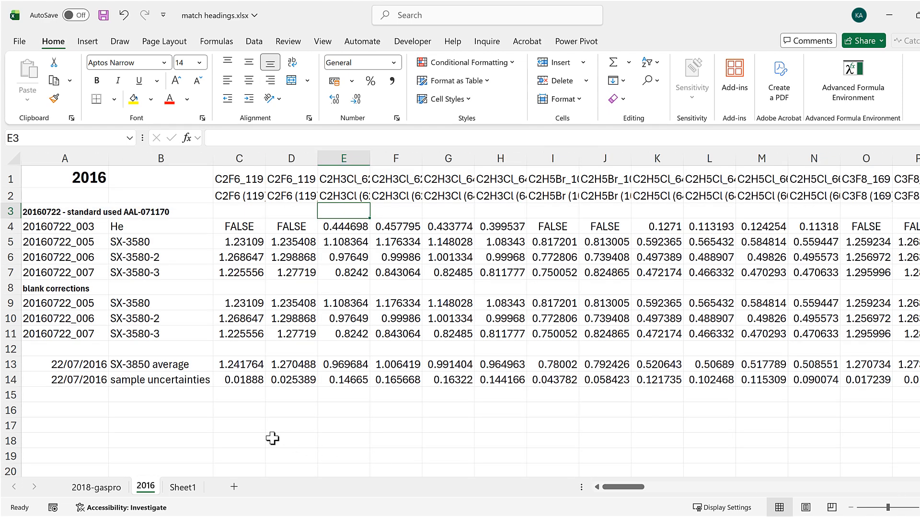
- Start a custom sort of C1:ED28 on the 2018-gaspro sheet, with the orientation set to Sort left to right
click(96, 487)
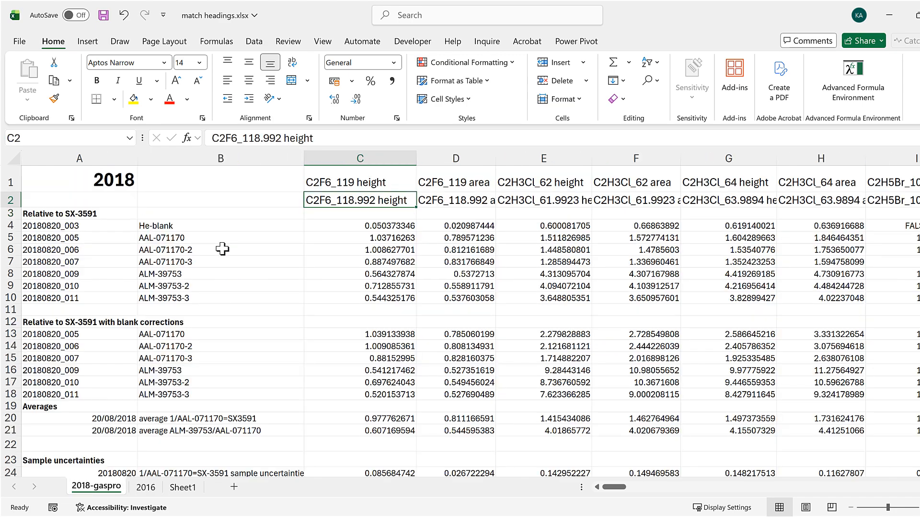
scroll(319, 226, down, 4)
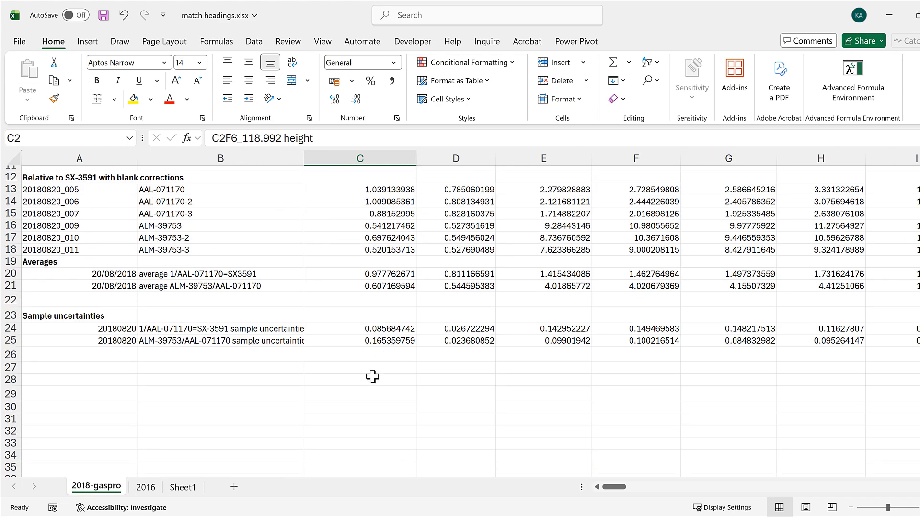
drag(372, 376, 919, 126)
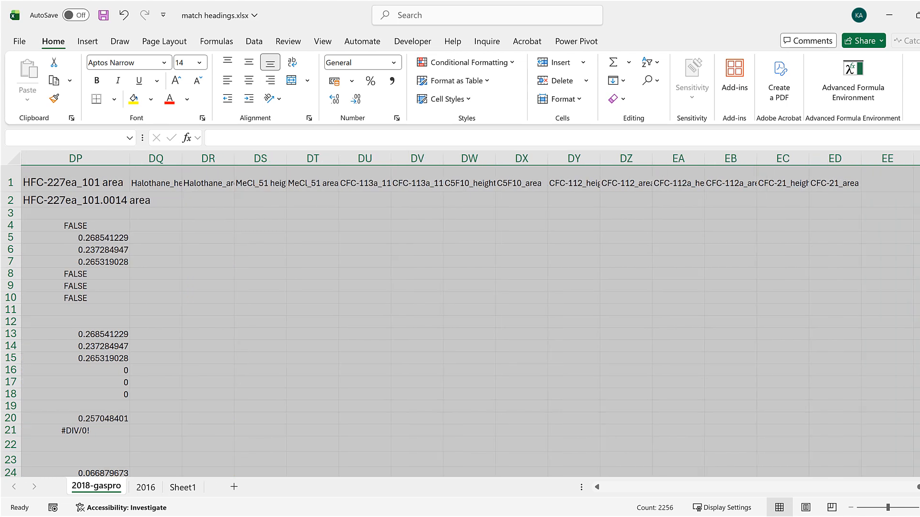
drag(851, 165, 852, 160)
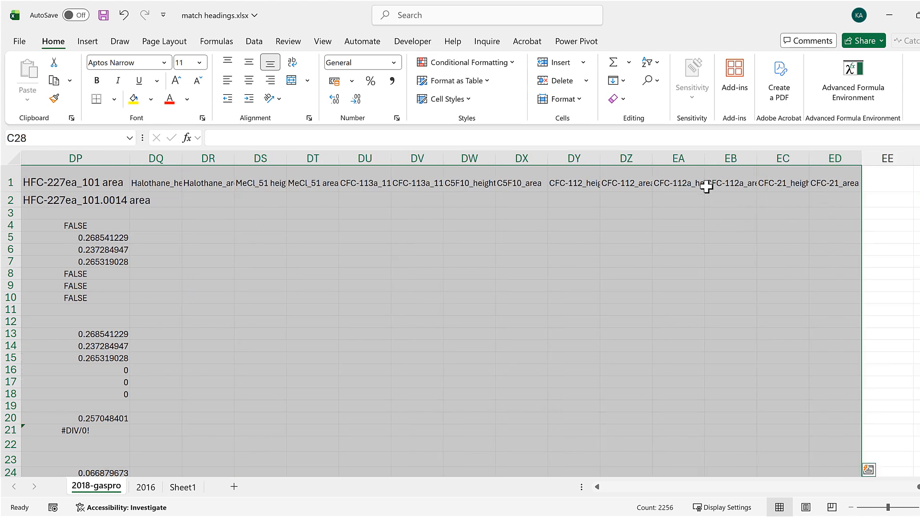
click(659, 63)
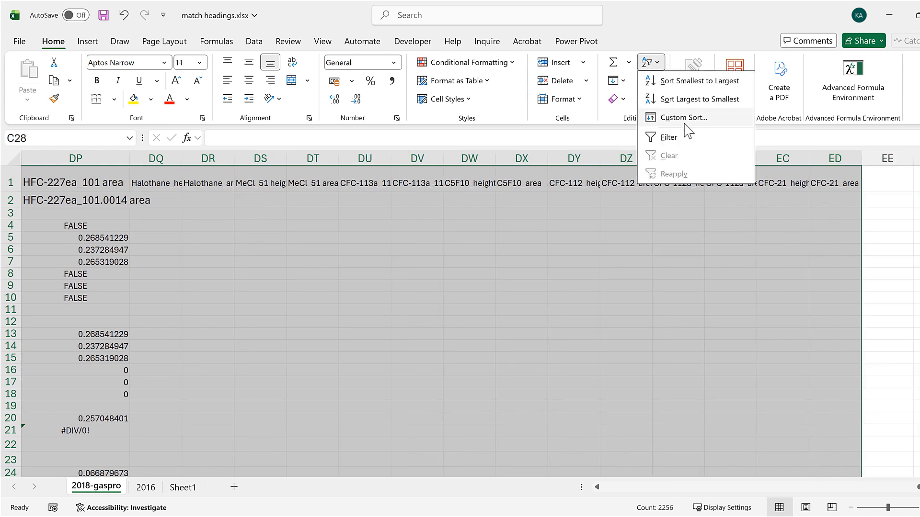
click(686, 125)
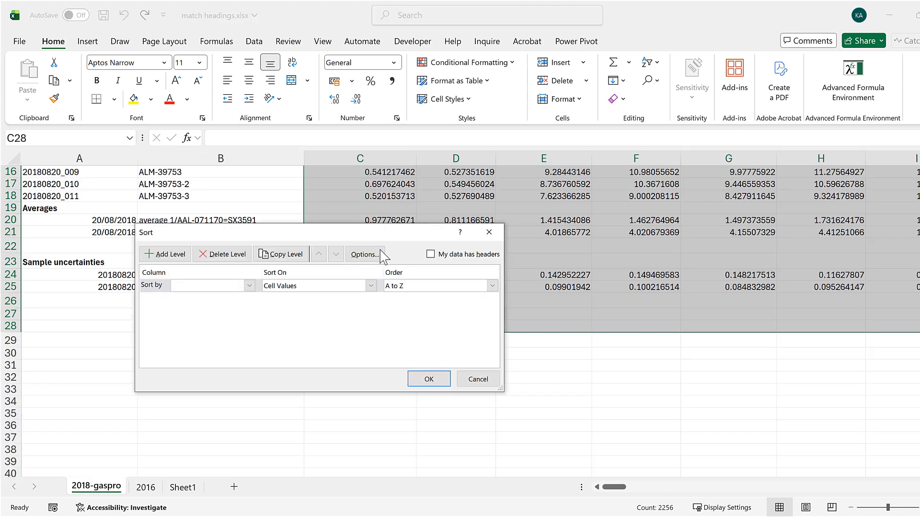
click(365, 254)
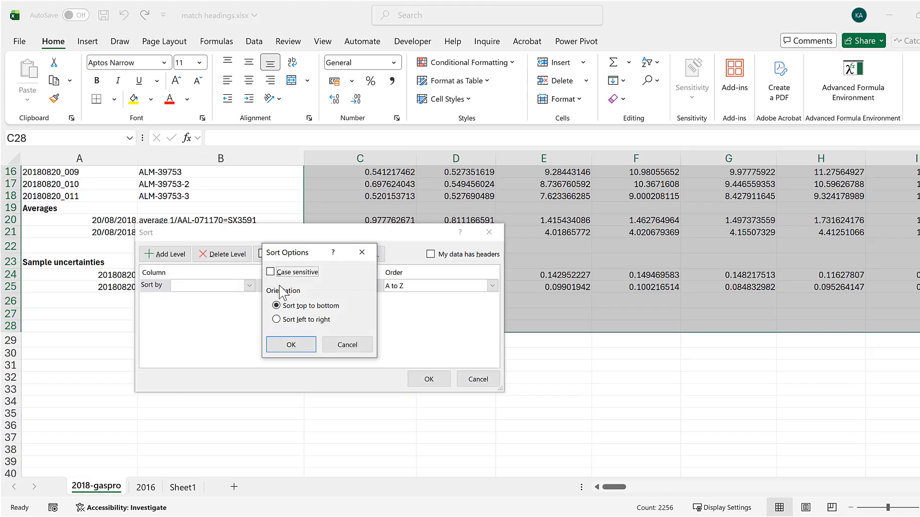
click(276, 321)
click(291, 345)
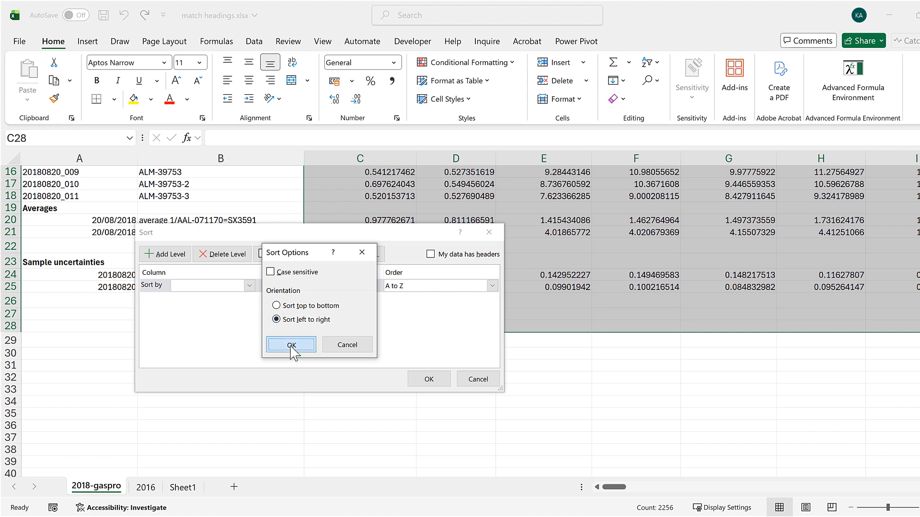
- Sort the 2018 columns by Row 1 from A to Z and check the reordered headings and data through to the last column
click(249, 286)
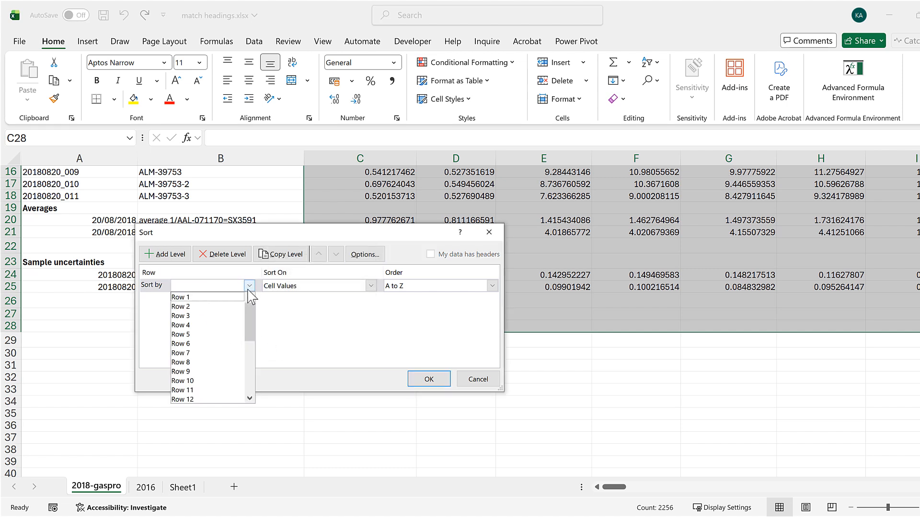
click(233, 298)
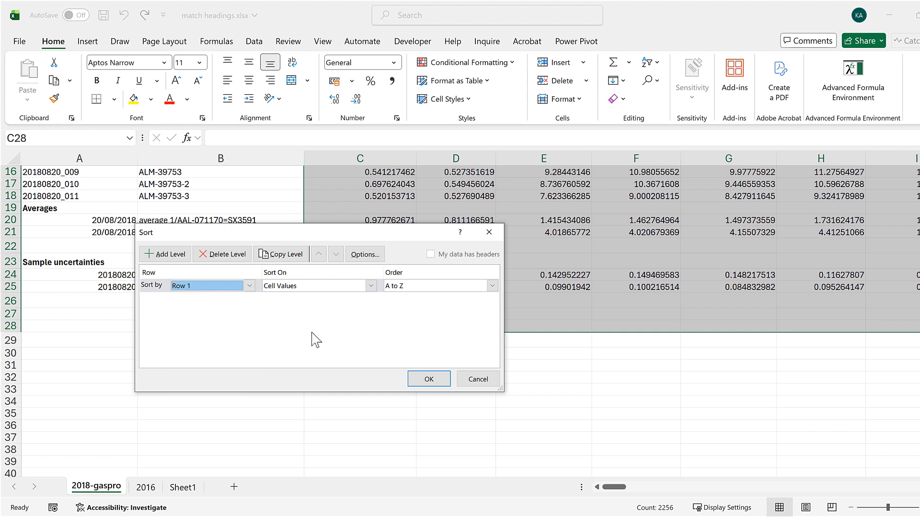
click(435, 381)
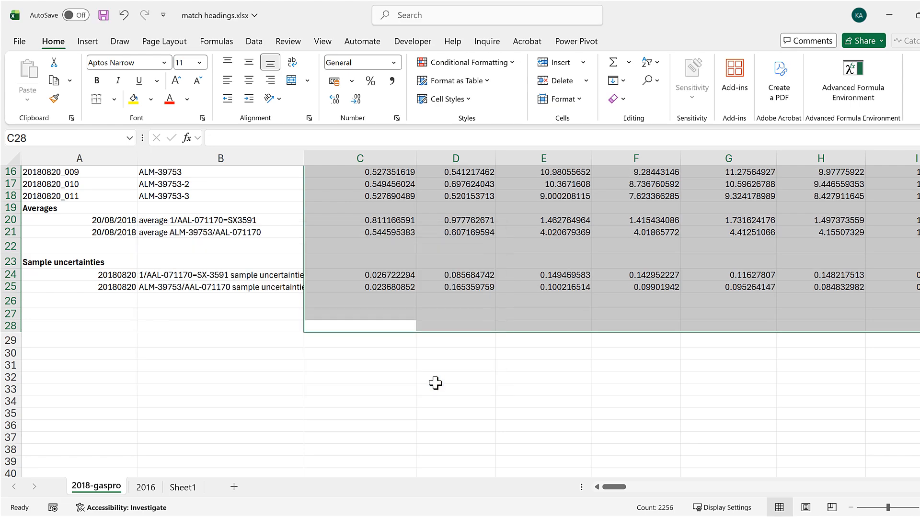
click(448, 314)
scroll(468, 323, up, 5)
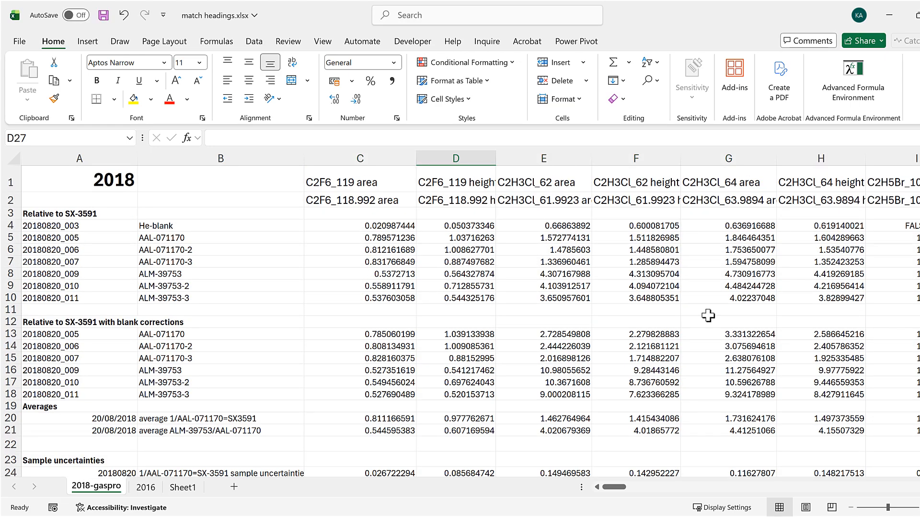
drag(617, 487, 919, 489)
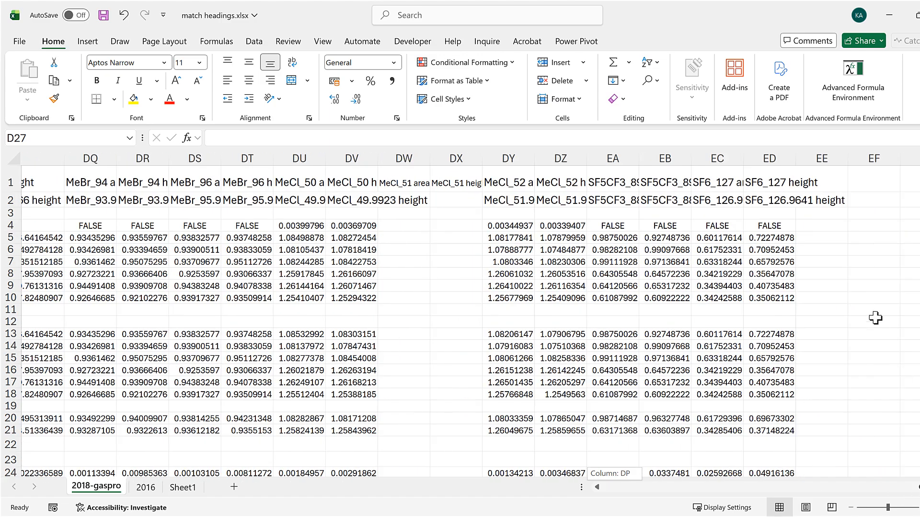
scroll(873, 288, down, 2)
scroll(872, 278, up, 2)
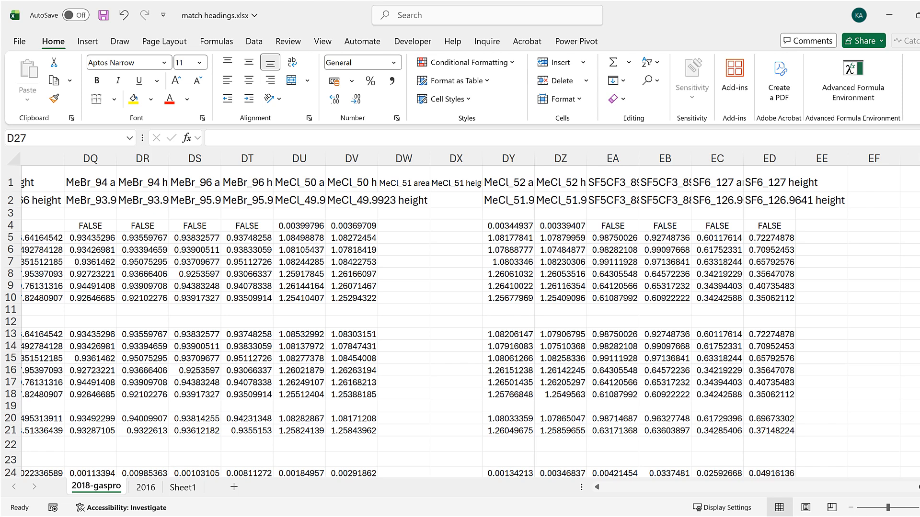
drag(919, 489, 554, 479)
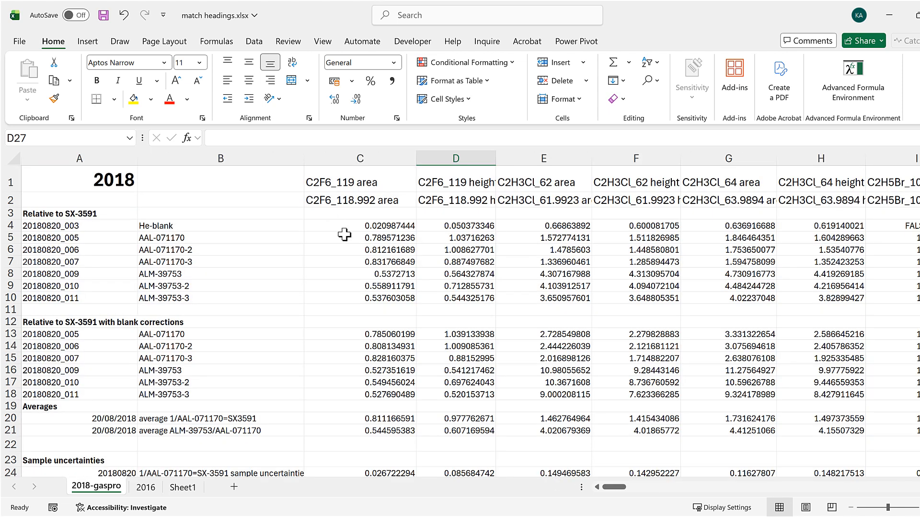
- Copy the sorted 2018 headings in C1:ED1 and paste them transposed into Sheet1, starting at S13
click(361, 181)
key(ctrl+shift+Right)
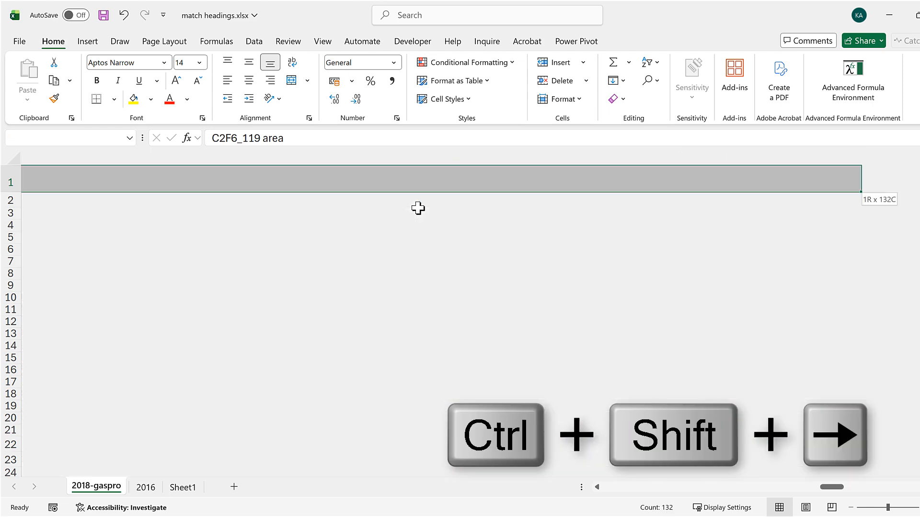
key(ctrl+c)
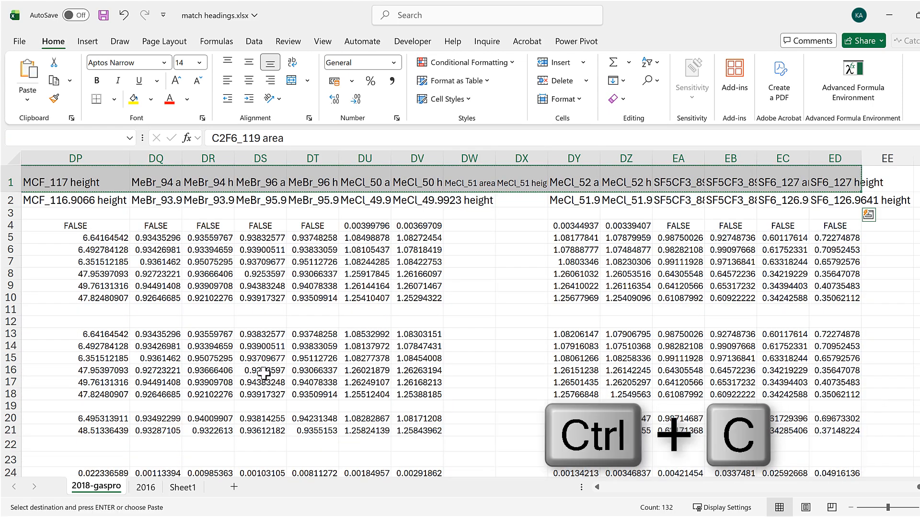
click(184, 487)
scroll(598, 269, up, 15)
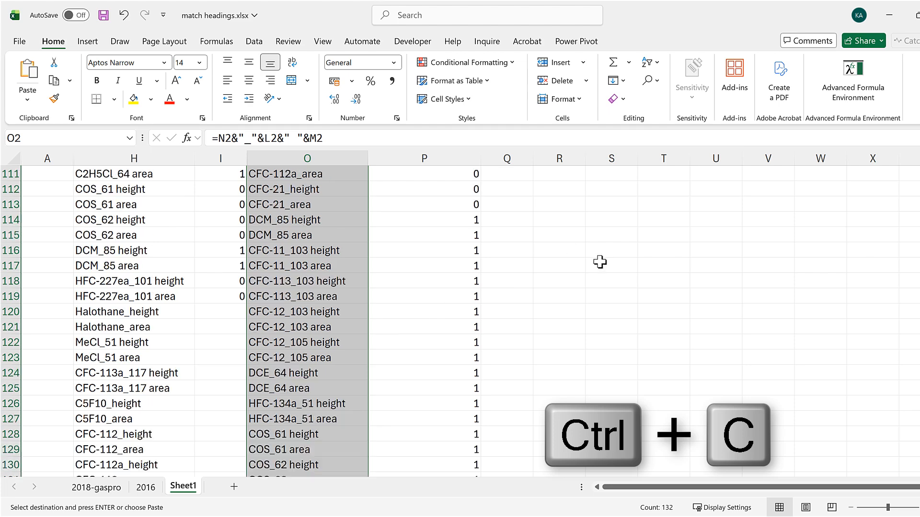
scroll(597, 269, up, 20)
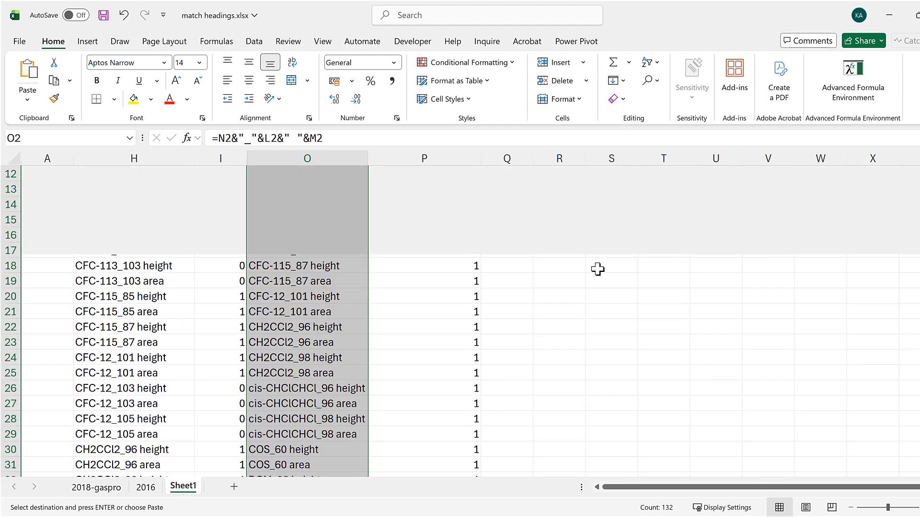
scroll(626, 260, down, 3)
click(616, 219)
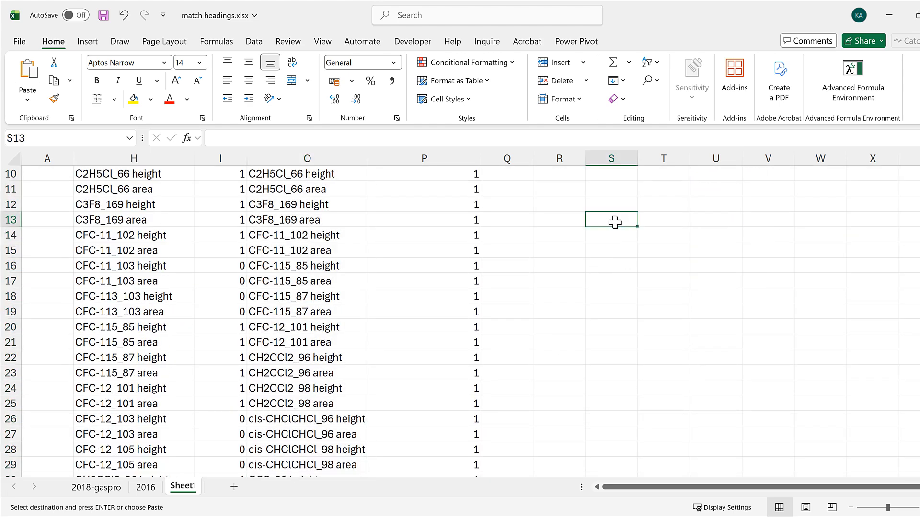
right_click(616, 219)
click(701, 203)
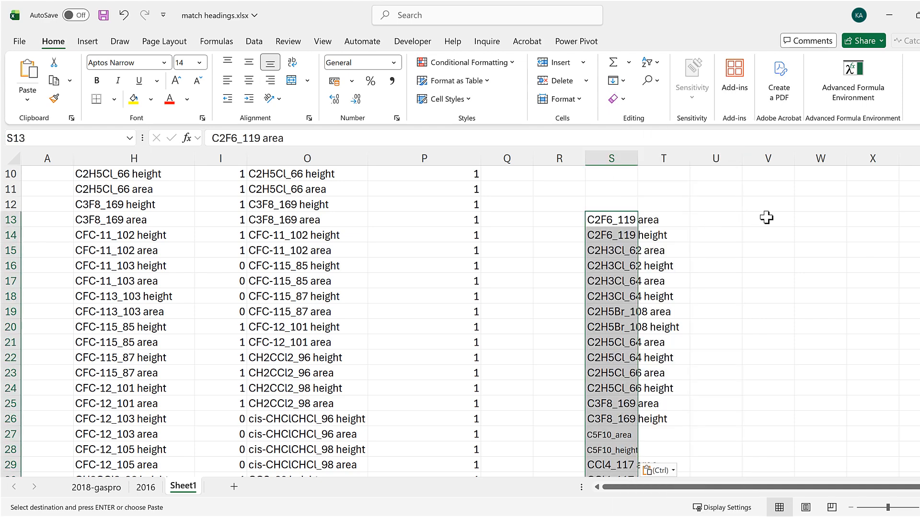
click(765, 219)
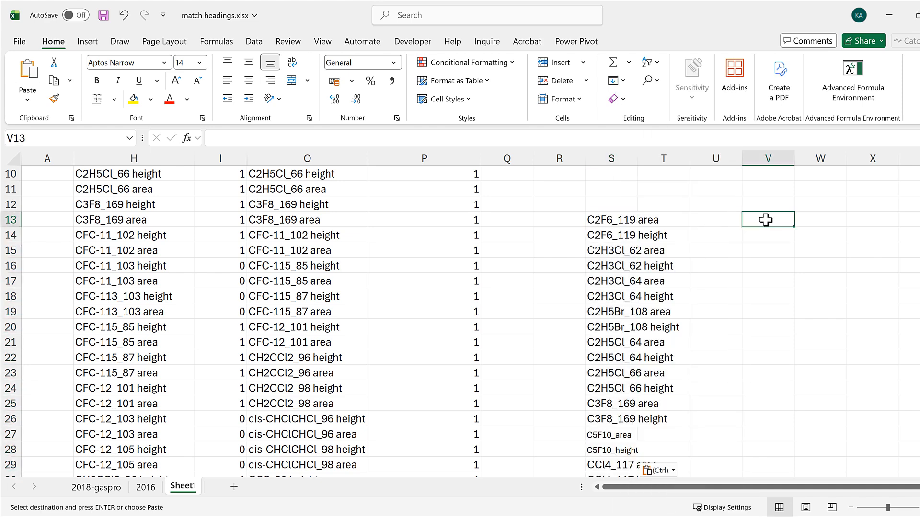
- Copy the sorted 2016 headings in C1:ED1, paste them transposed into Sheet1 starting at U13, and fit column U to its contents
click(99, 488)
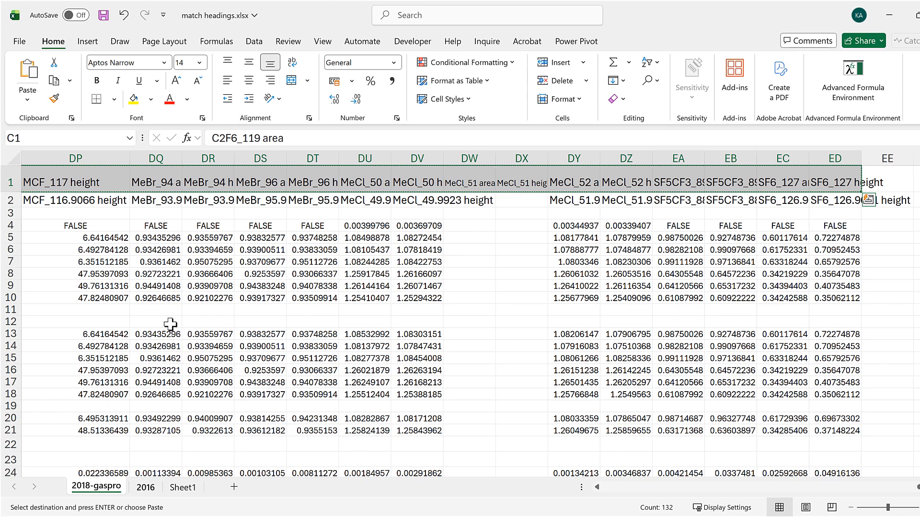
click(146, 487)
click(228, 176)
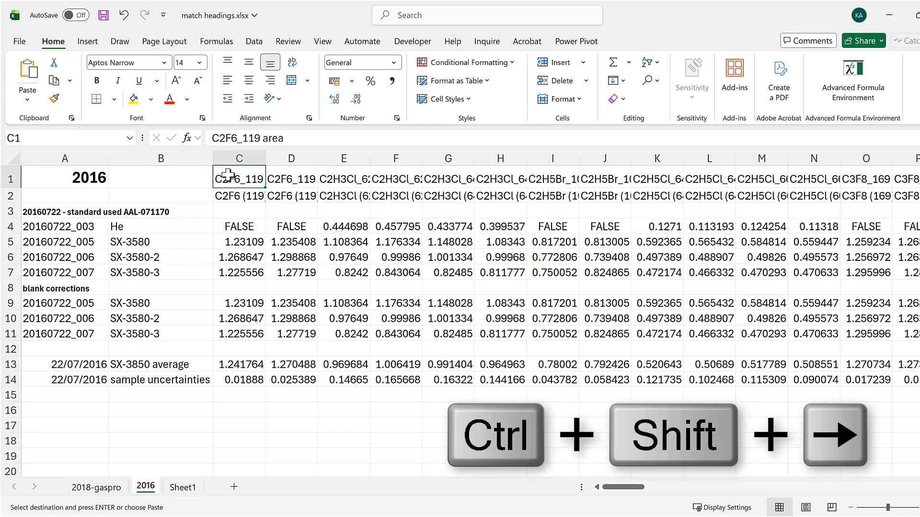
key(ctrl+shift+Right)
key(ctrl+c)
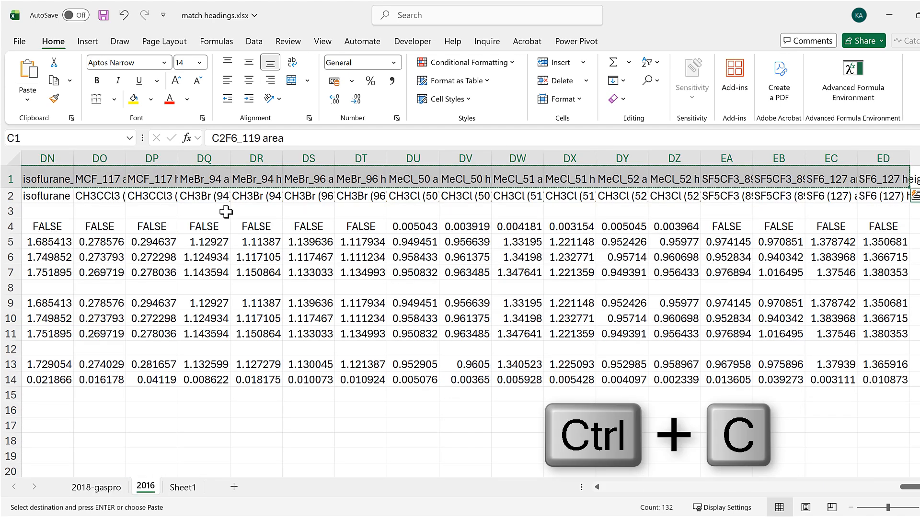
click(186, 490)
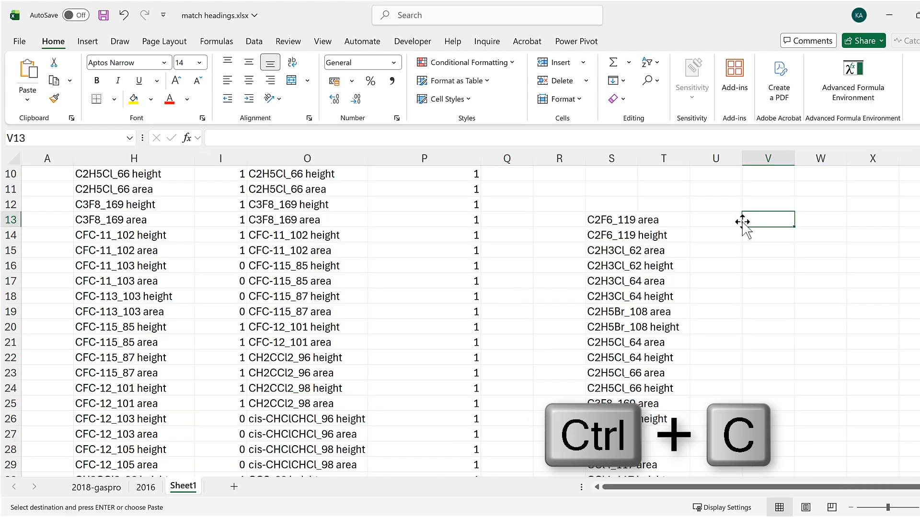
click(707, 220)
right_click(708, 220)
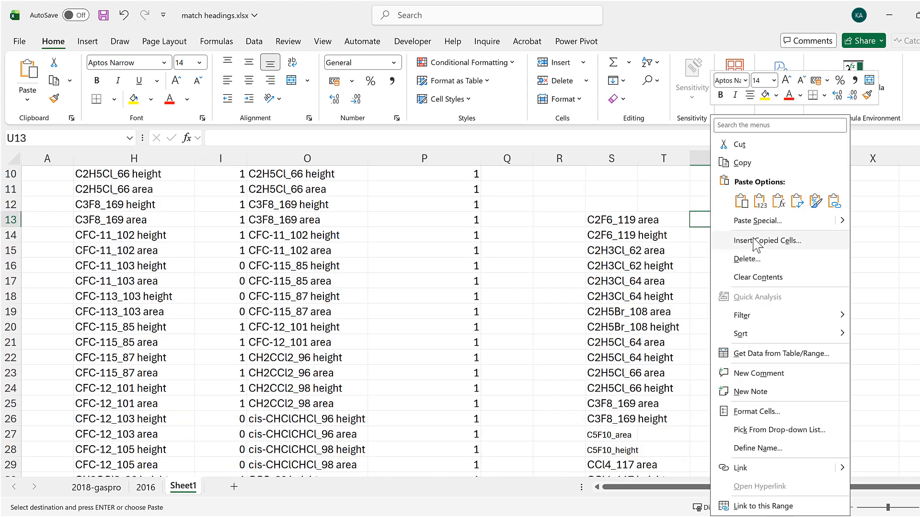
click(797, 201)
double_click(743, 153)
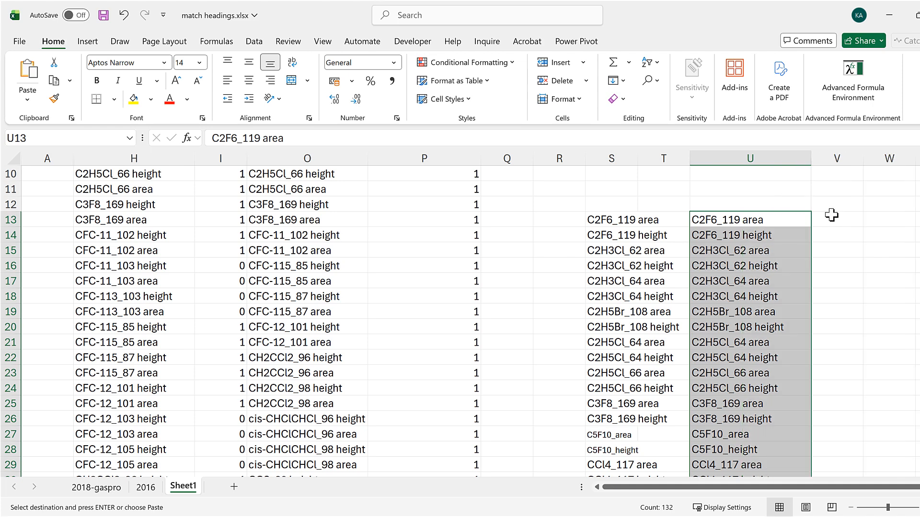
- Enter =S13=U13 in V13 to compare the two heading lists and fill the formula down to the end of the lists
click(832, 216)
key(Escape)
text(=)
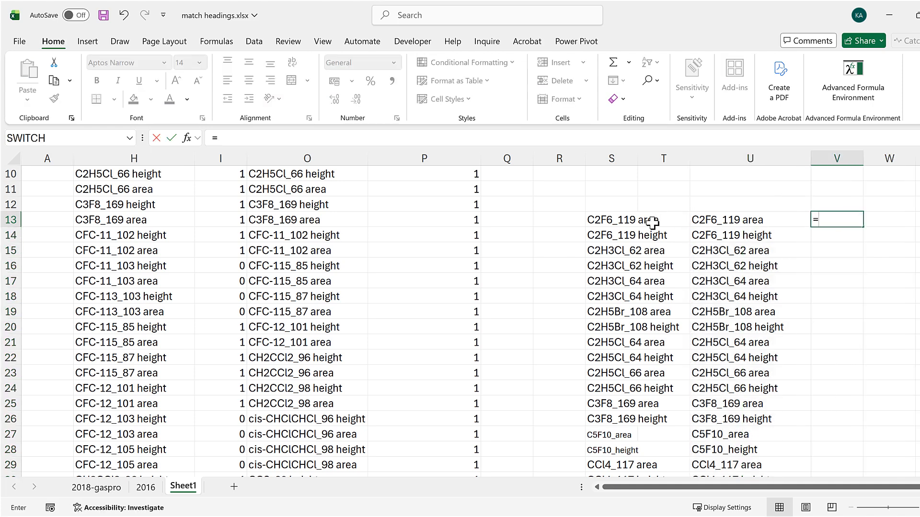
click(620, 218)
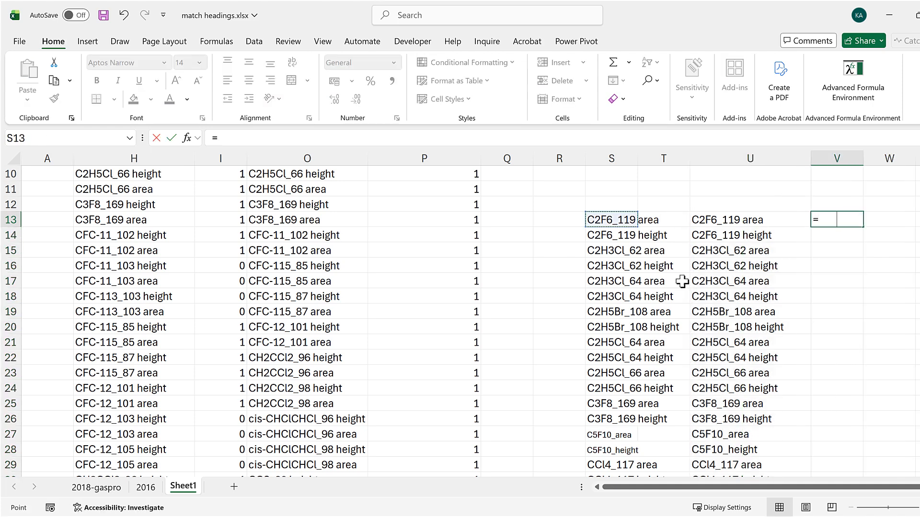
text(=)
click(739, 219)
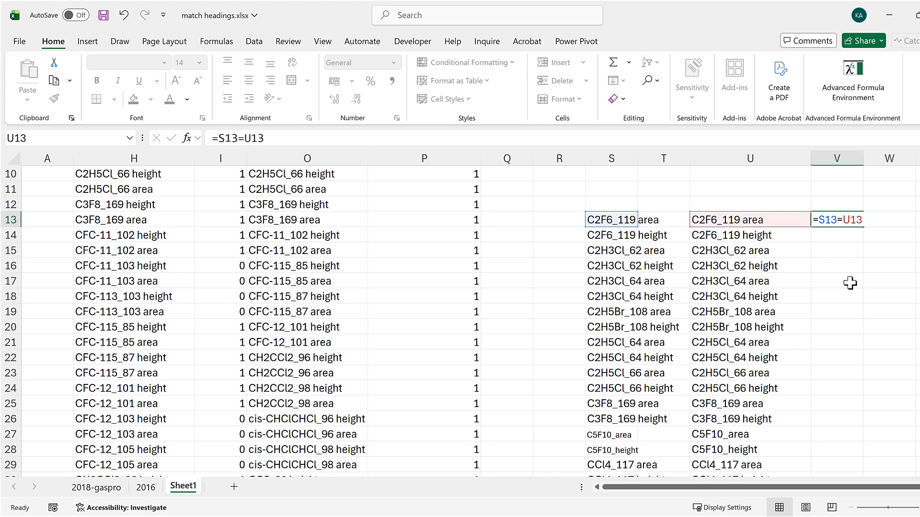
key(Return)
click(848, 219)
double_click(863, 226)
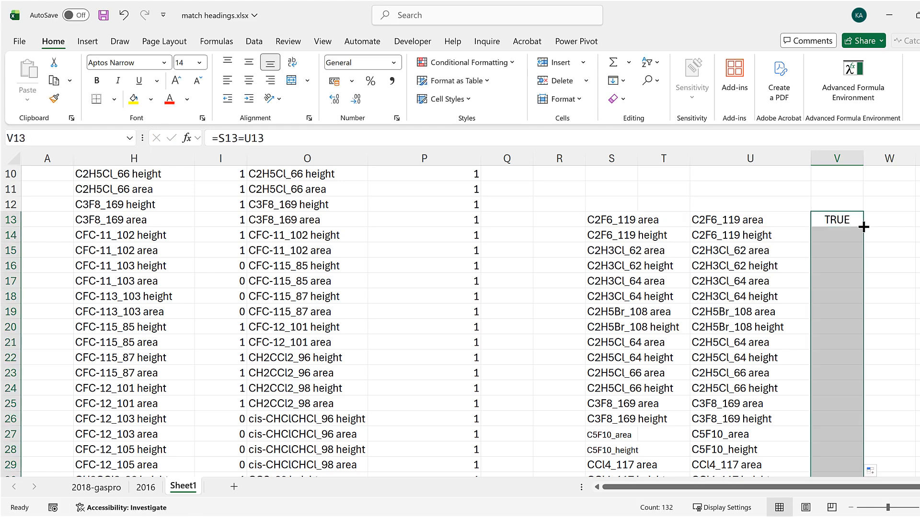
- Examine the comparison results in column V from row 13 through row 144 for any mismatched headings
click(841, 261)
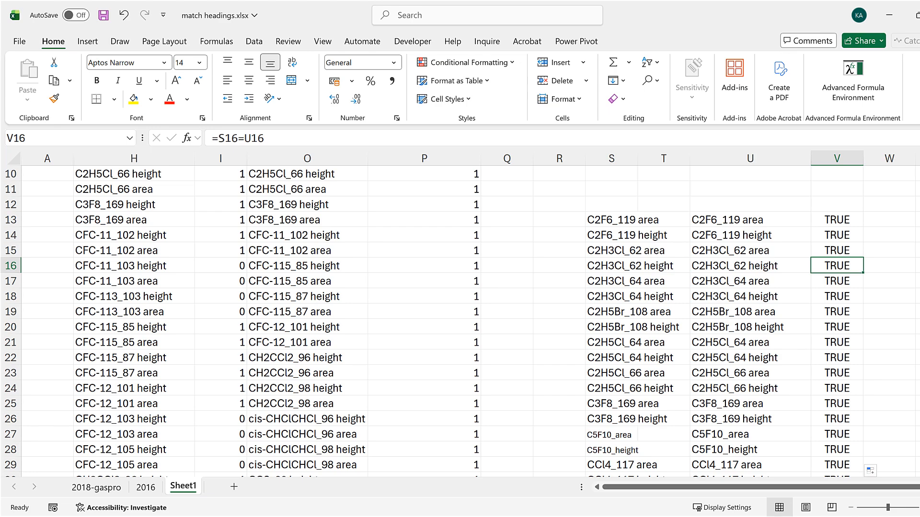
scroll(623, 263, right, 2)
scroll(676, 264, down, 3)
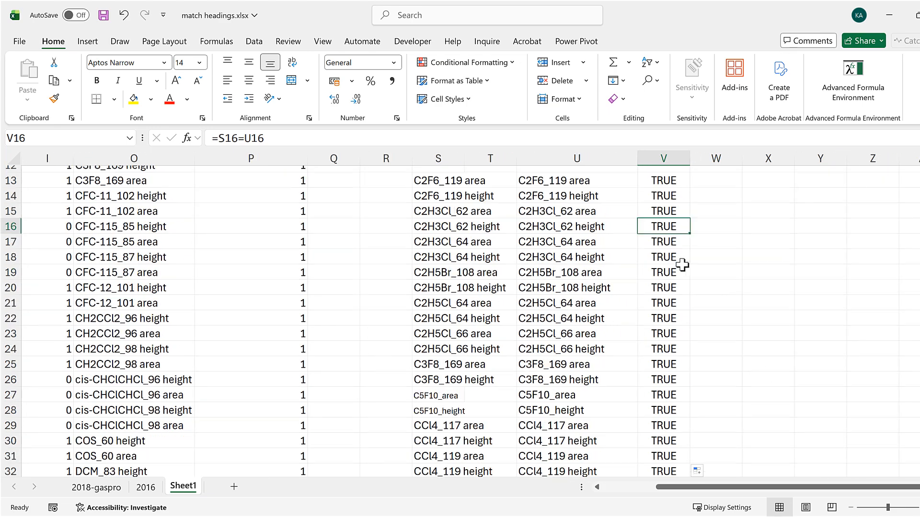
scroll(671, 267, down, 6)
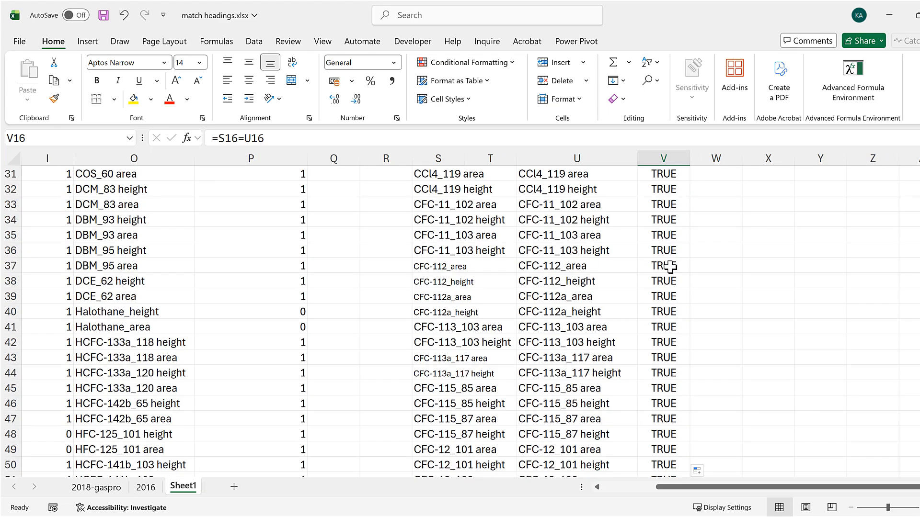
scroll(670, 267, down, 5)
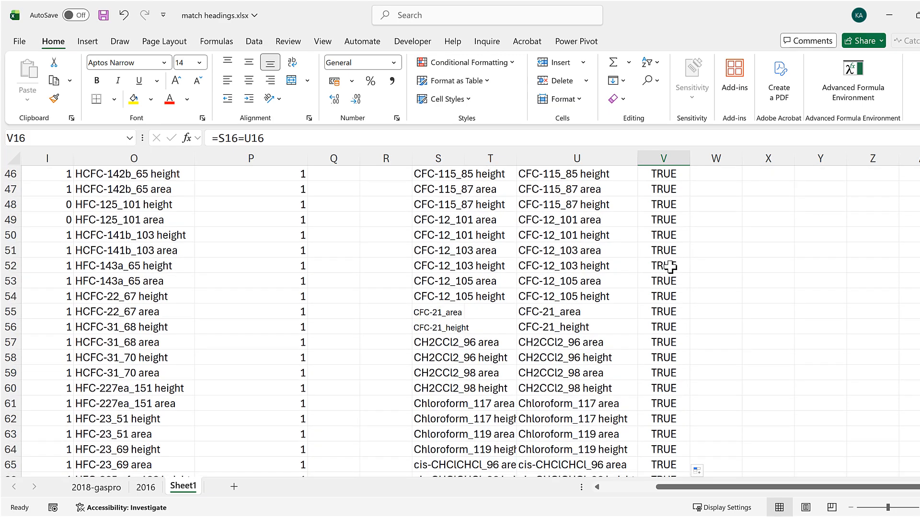
scroll(670, 267, down, 5)
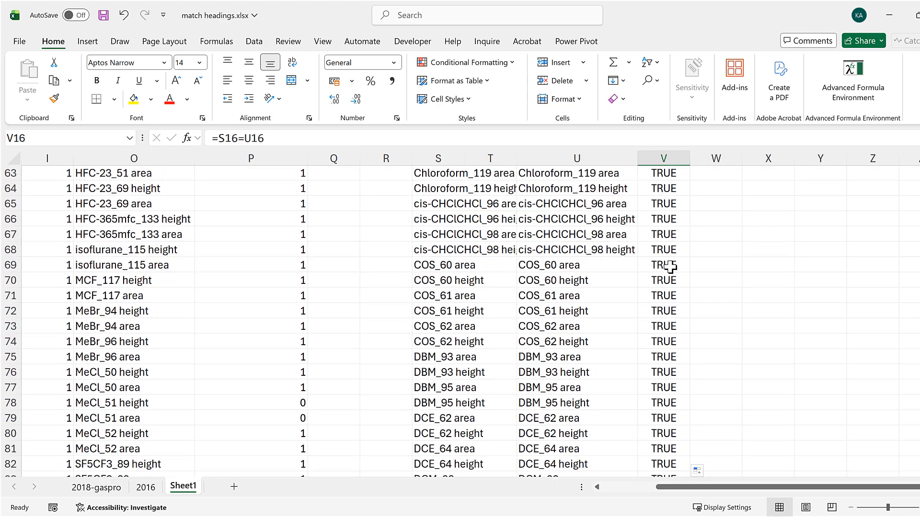
scroll(669, 267, down, 5)
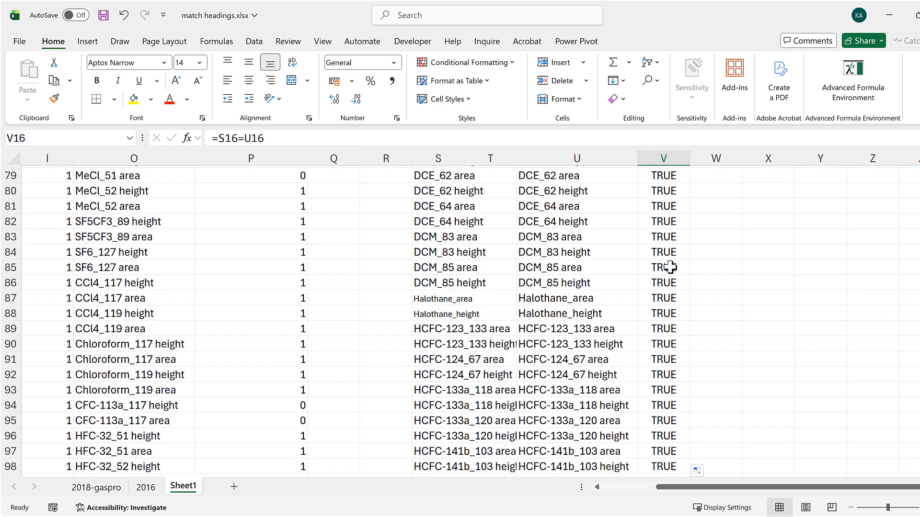
scroll(670, 267, down, 3)
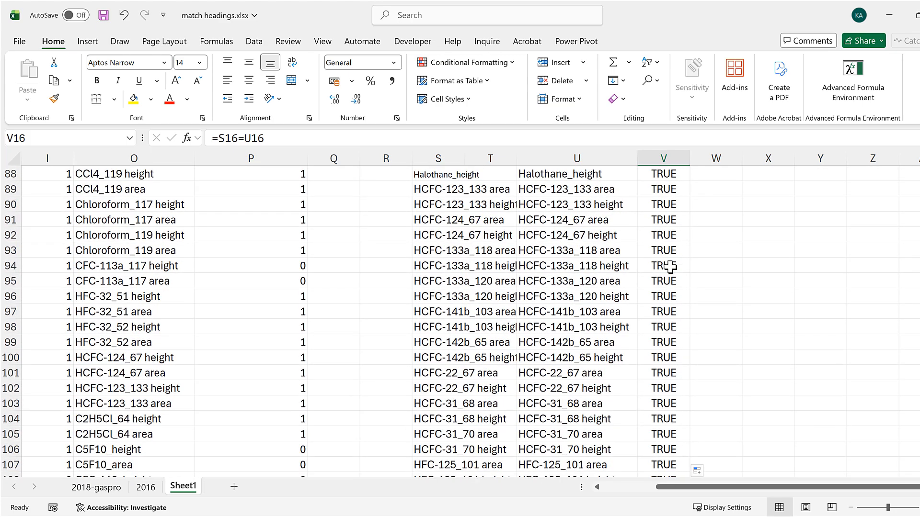
scroll(670, 267, down, 6)
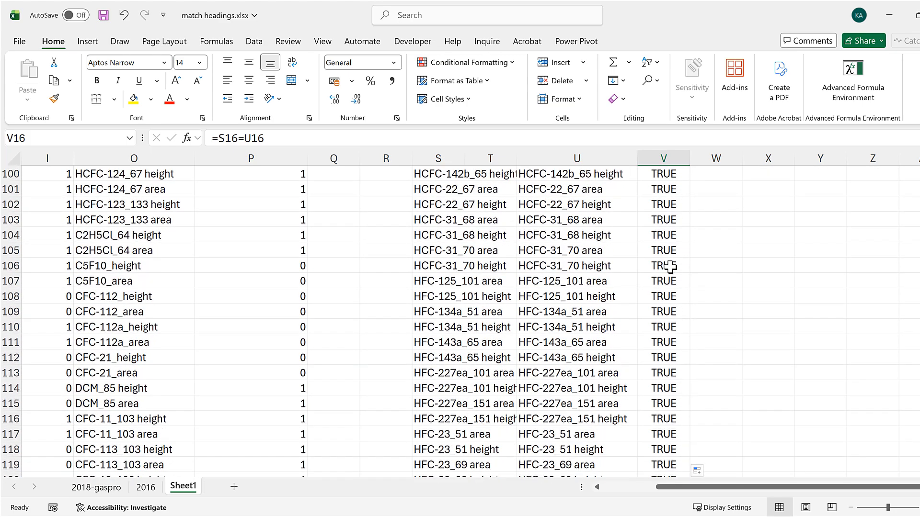
scroll(670, 267, down, 6)
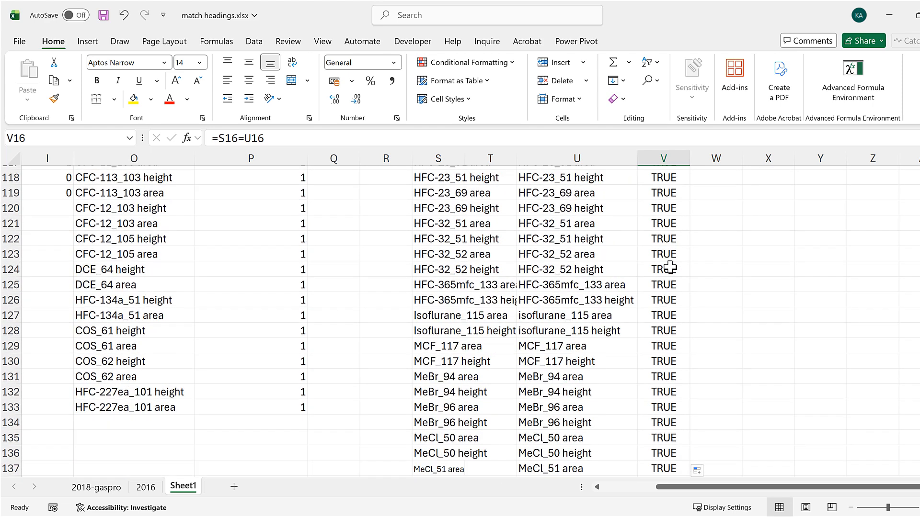
scroll(670, 267, down, 1)
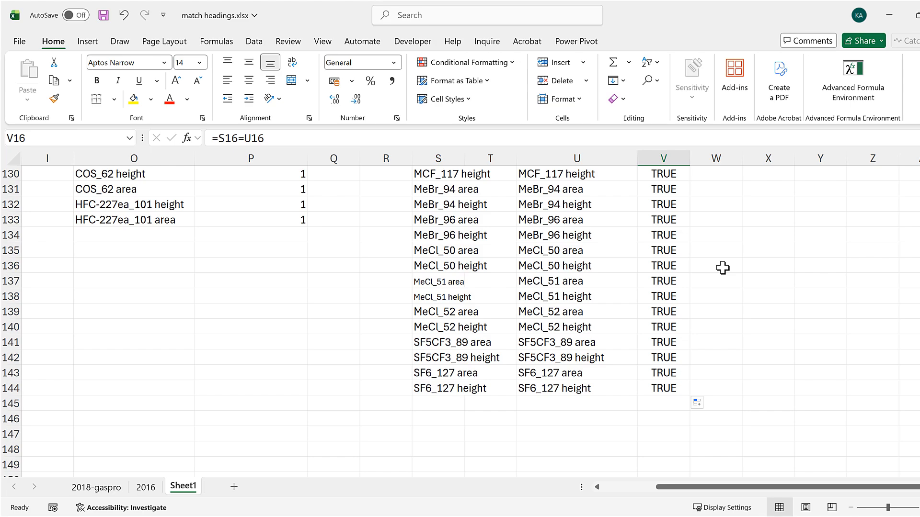
scroll(723, 268, up, 18)
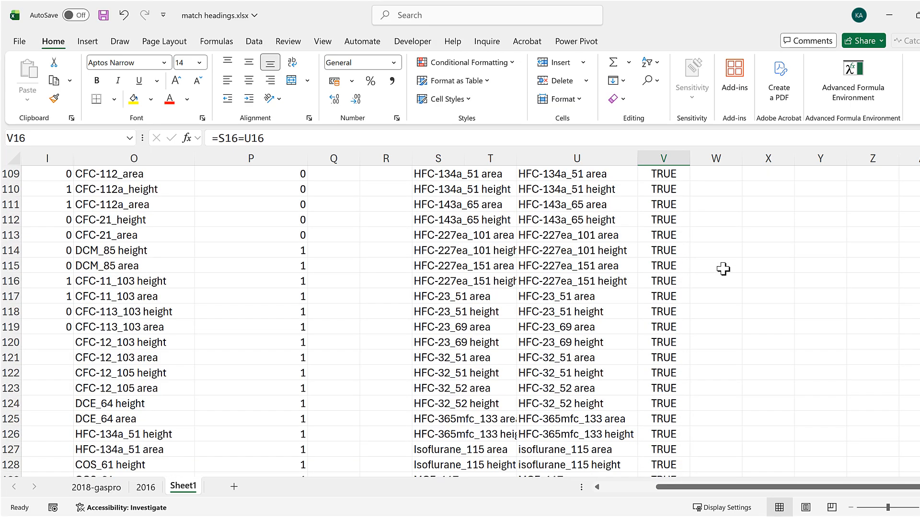
scroll(723, 269, up, 20)
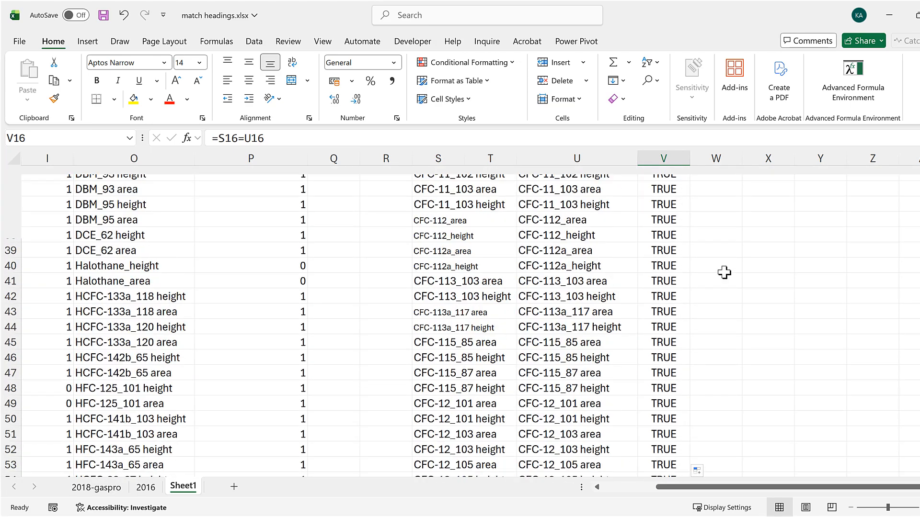